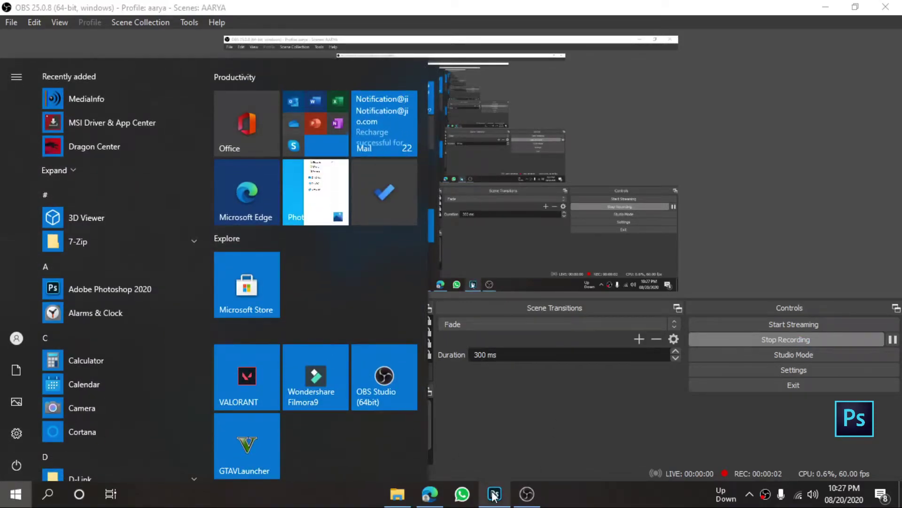
# Bring Photoshop with the church-and-pond sunset photo to the front from the taskbar.
pyautogui.moveTo(495, 494)
pyautogui.click(491, 430)
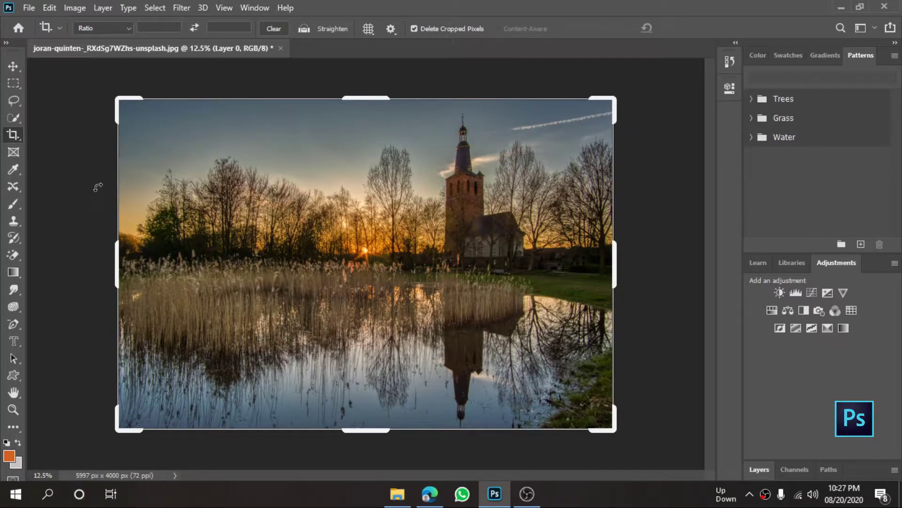
# Browse Photoshop's filter categories, including Blur Gallery, Distort, Render, Stylize and Other.
pyautogui.click(181, 8)
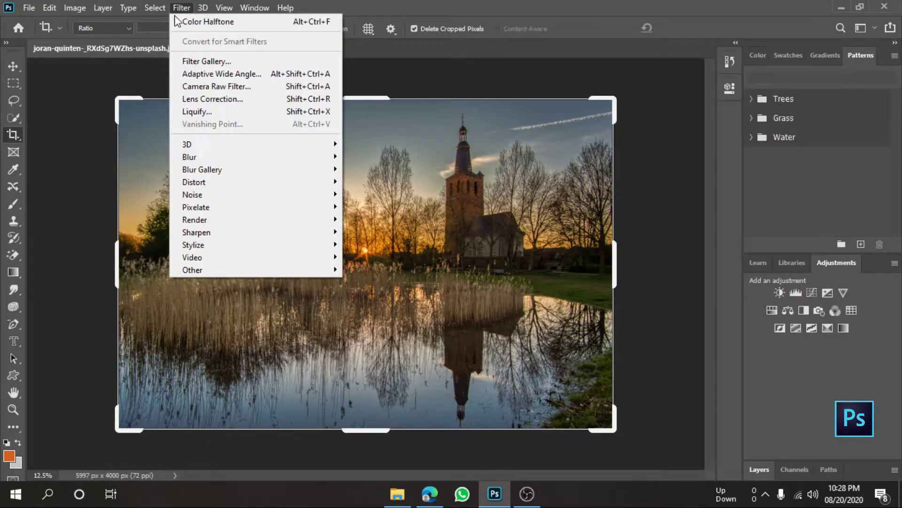
# Dismiss Color Halftone unapplied and open the Filter Gallery previewing Film Grain.
pyautogui.click(225, 23)
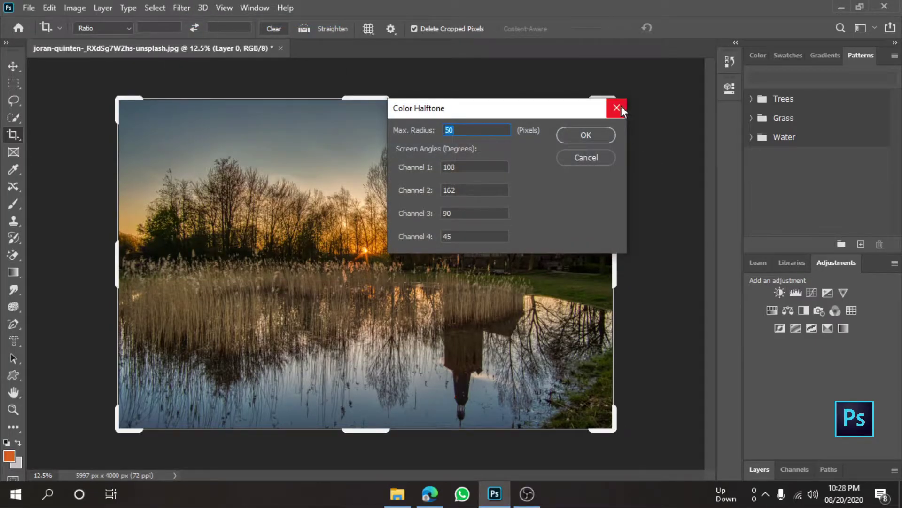
pyautogui.click(617, 107)
pyautogui.click(182, 8)
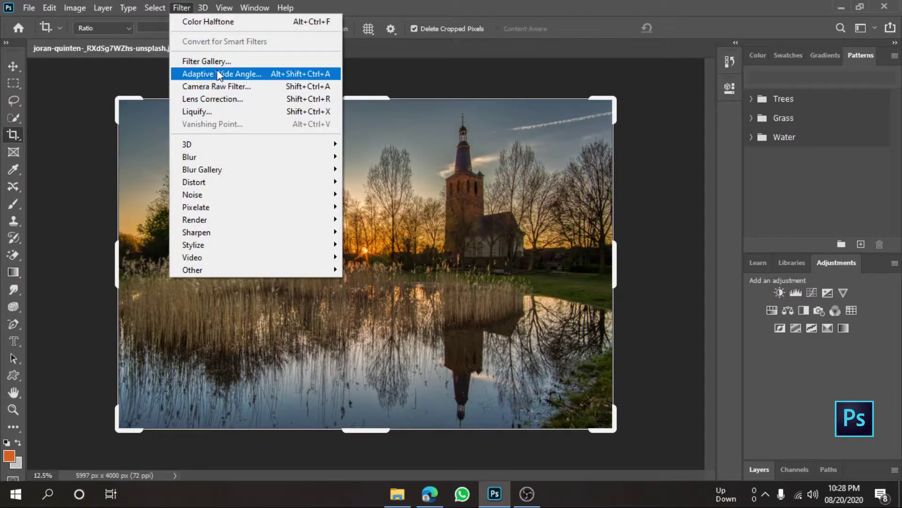
pyautogui.click(219, 62)
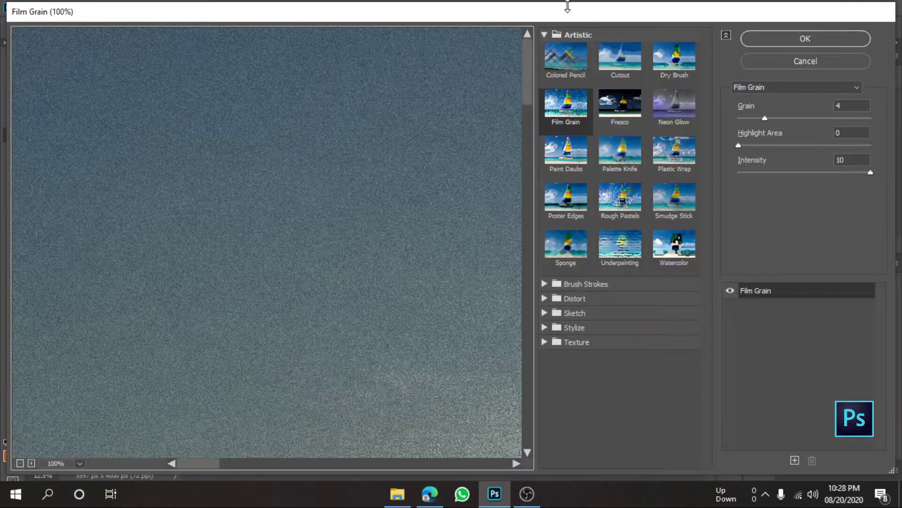
# Preview Colored Pencil and Cutout with the whole photo fitted in the preview.
pyautogui.click(545, 35)
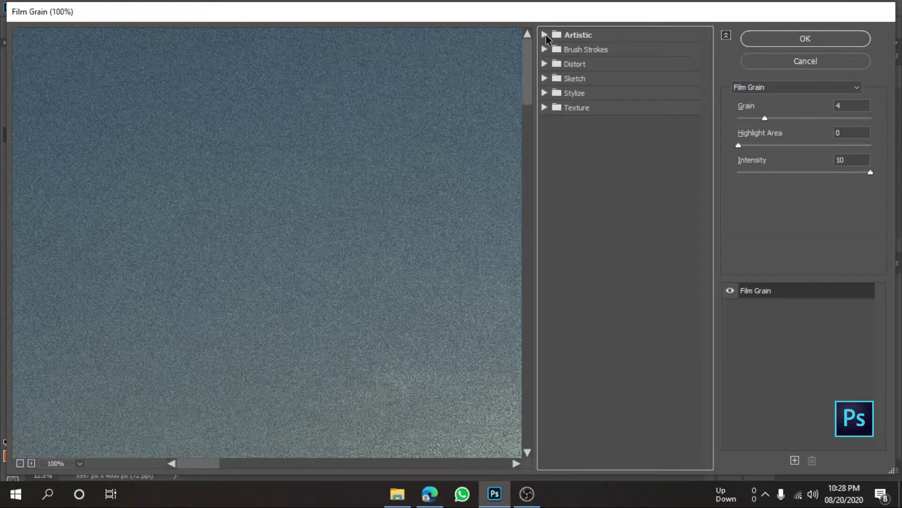
pyautogui.click(546, 35)
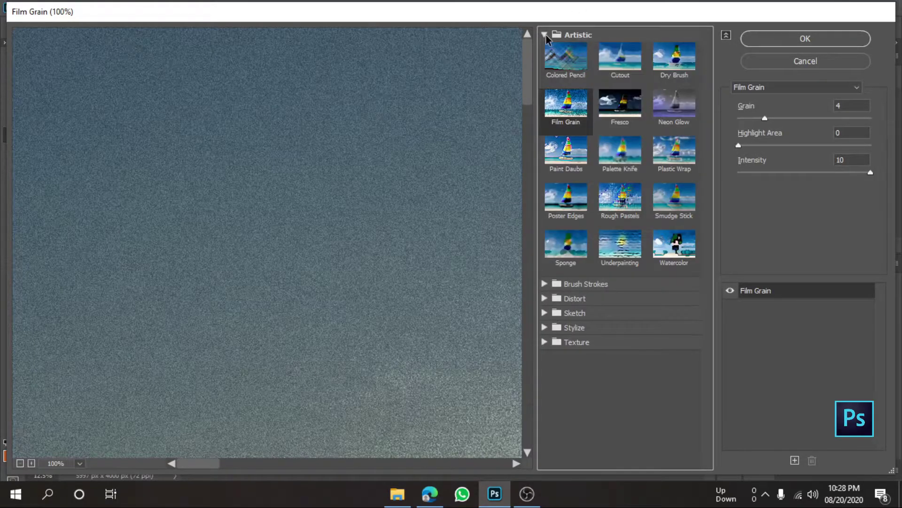
pyautogui.click(572, 64)
pyautogui.click(621, 71)
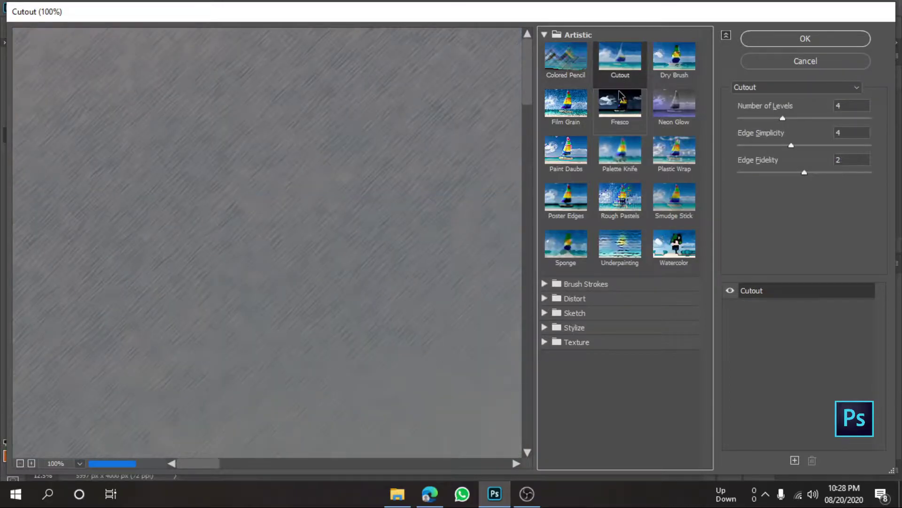
pyautogui.hotkey('ctrl', '-')
pyautogui.hotkey('ctrl', '-')
pyautogui.hotkey('ctrl', '-')
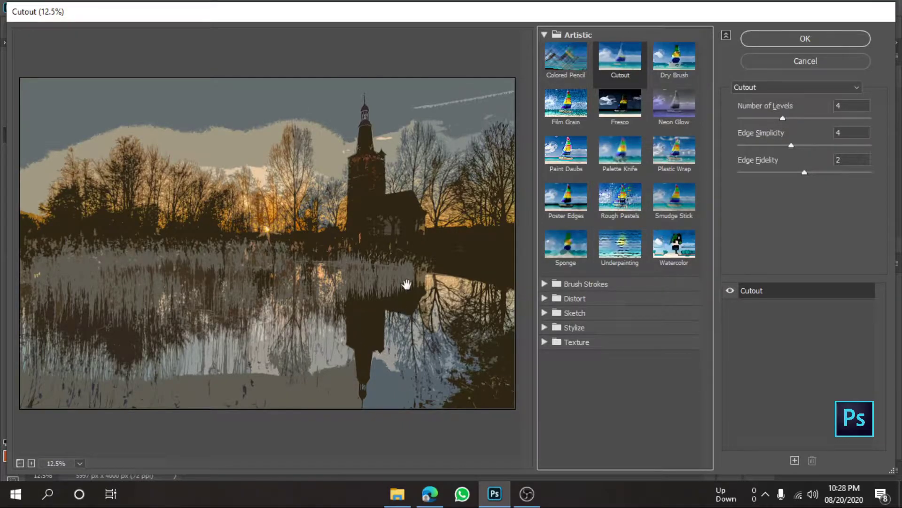
# Try Film Grain, Fresco, Neon Glow, Paint Daubs and Palette Knife, showing the Brush Strokes group.
pyautogui.click(583, 105)
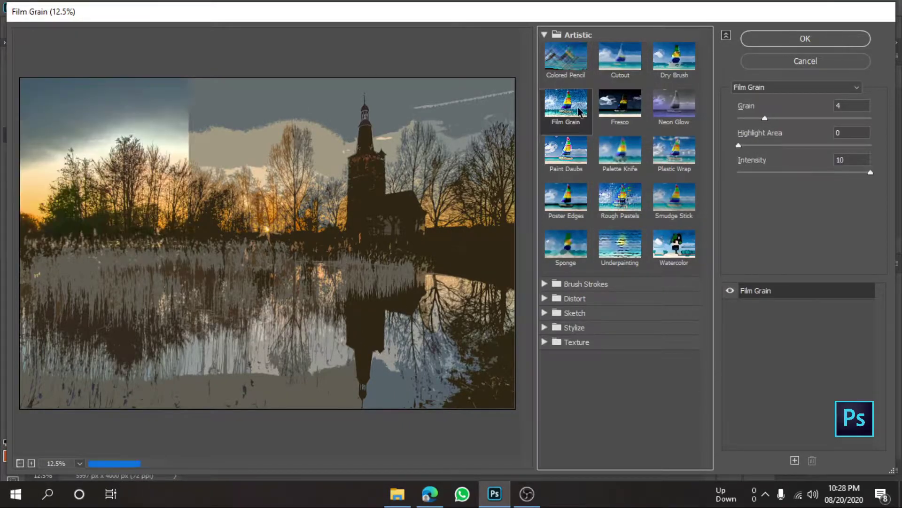
pyautogui.click(612, 101)
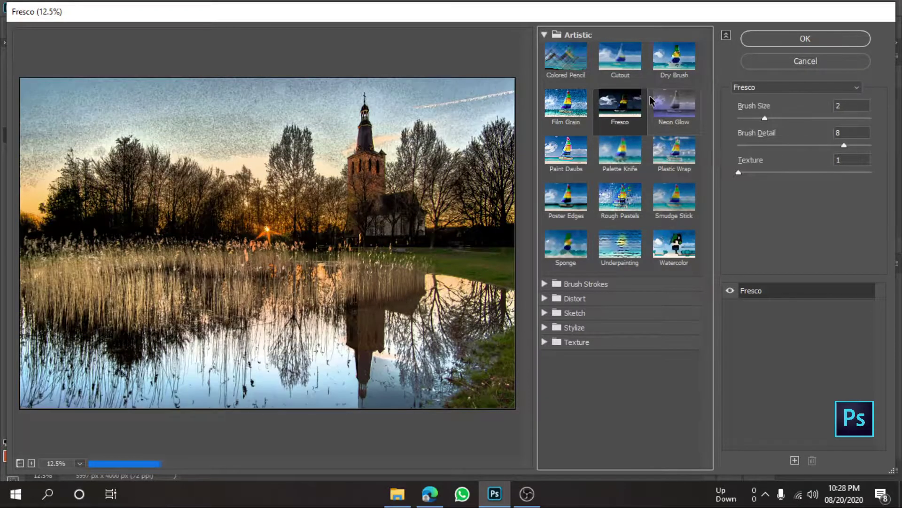
pyautogui.click(664, 118)
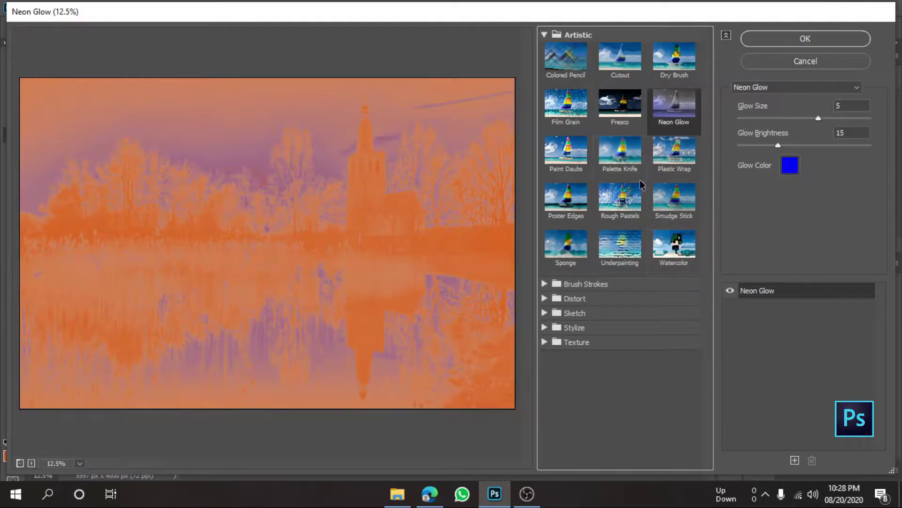
pyautogui.click(567, 153)
pyautogui.click(608, 142)
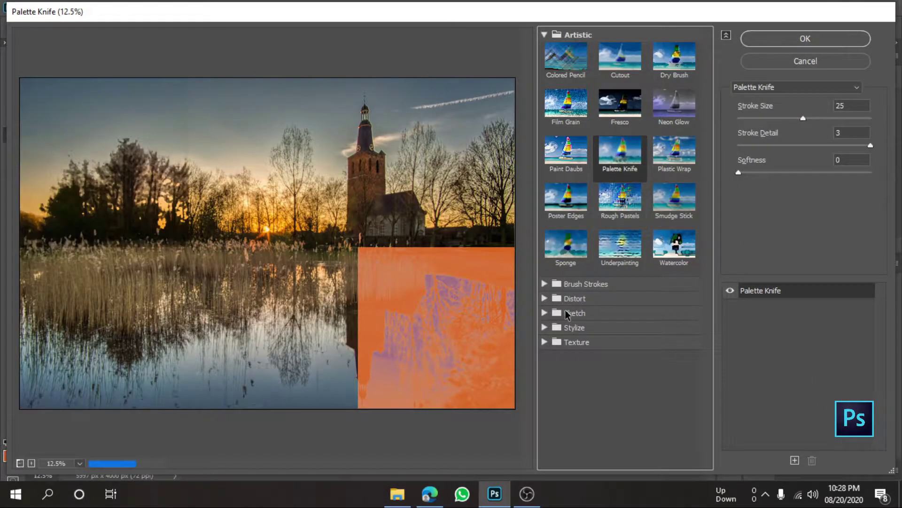
pyautogui.click(576, 285)
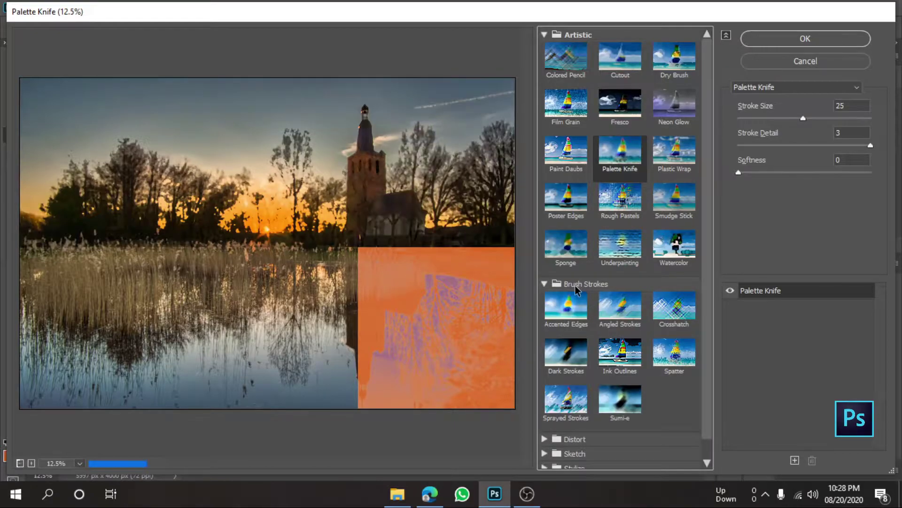
# Expand Distort, Sketch and Stylize, preview Glowing Edges, then return to Palette Knife.
pyautogui.scroll(-1, 574, 301)
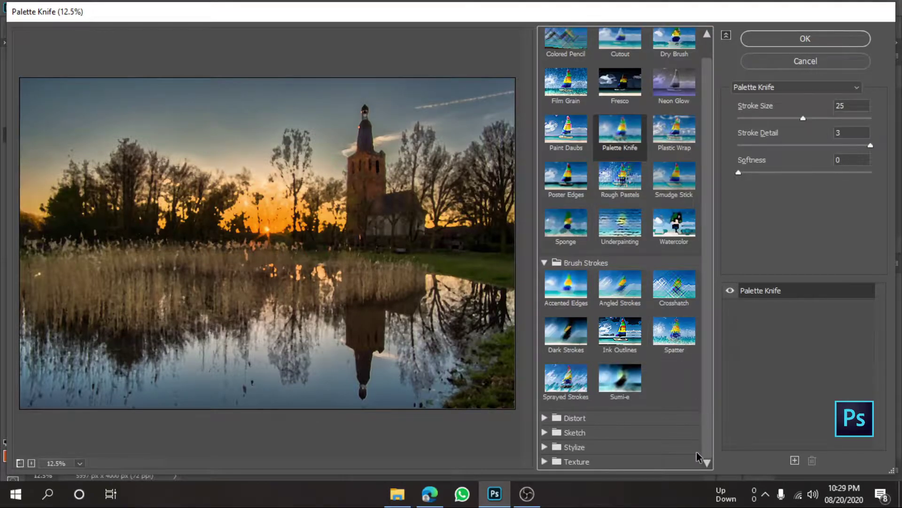
pyautogui.click(574, 420)
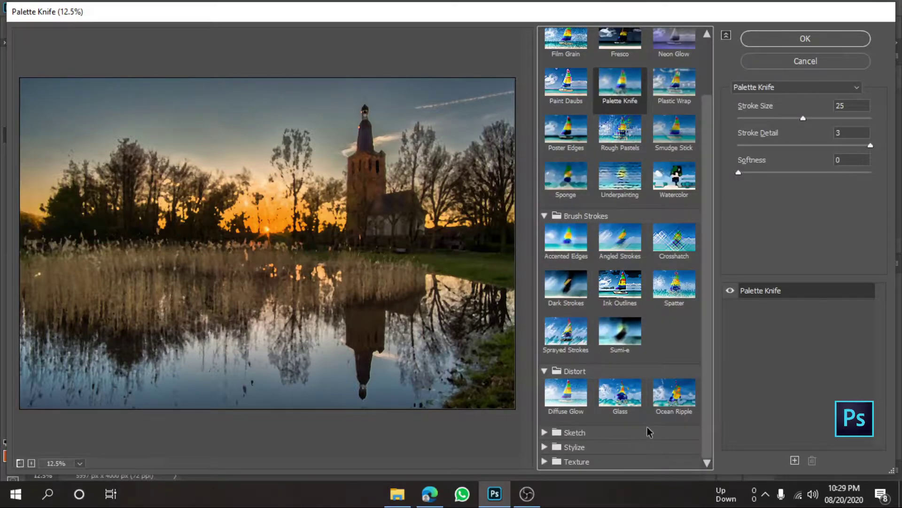
pyautogui.click(573, 432)
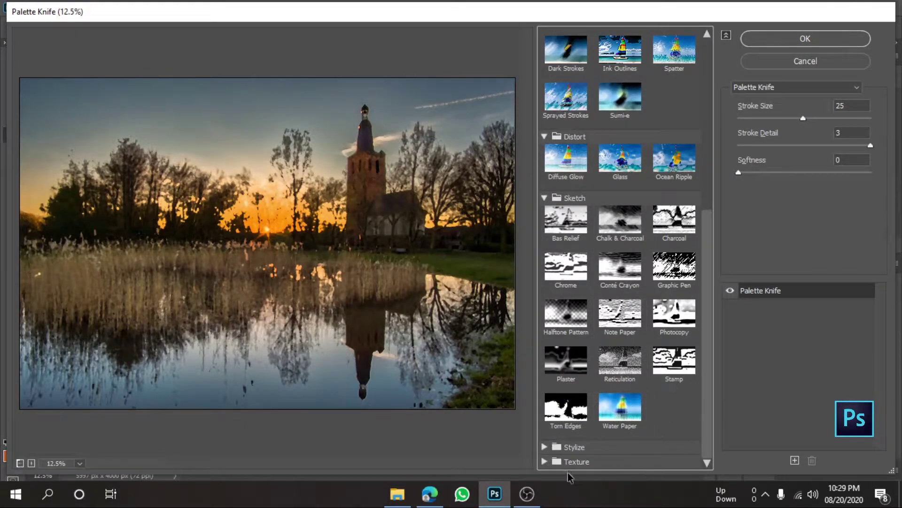
pyautogui.click(571, 449)
pyautogui.click(571, 426)
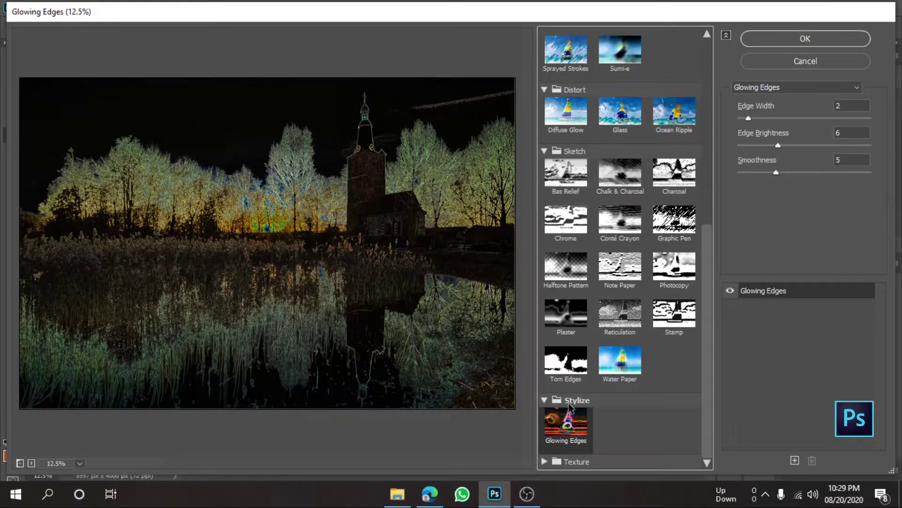
pyautogui.scroll(-3, 644, 423)
pyautogui.scroll(-2, 591, 412)
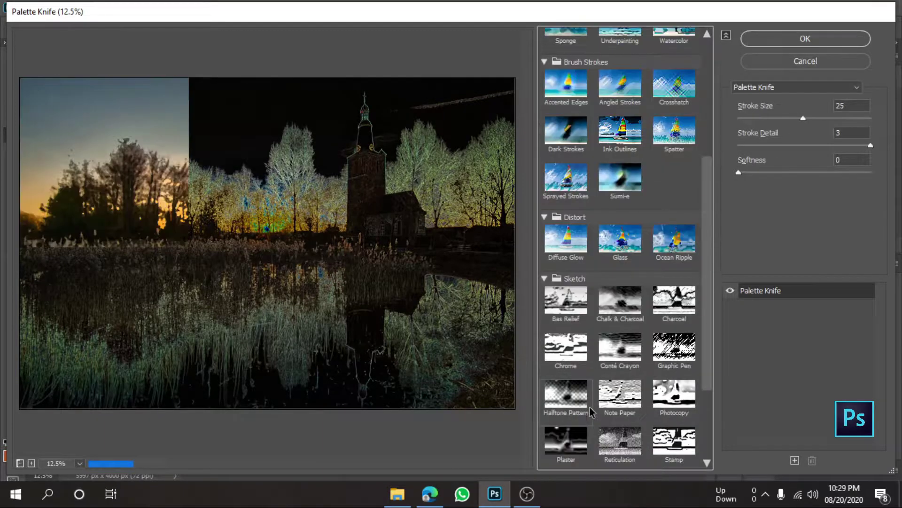
pyautogui.scroll(-2, 592, 412)
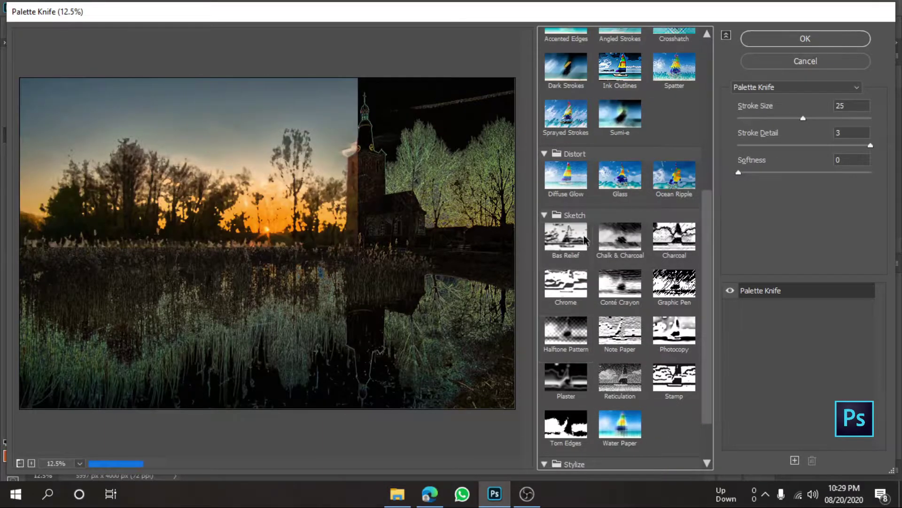
pyautogui.scroll(-2, 564, 405)
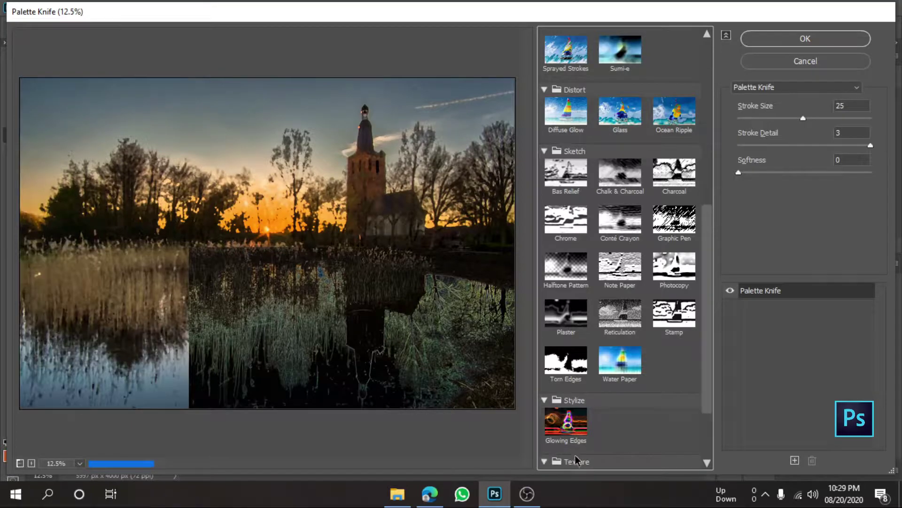
# Preview Craquelure, Grain, Mosaic Tiles, Stained Glass and Patchwork, settle on Texturizer, then close the gallery.
pyautogui.click(569, 461)
pyautogui.click(578, 413)
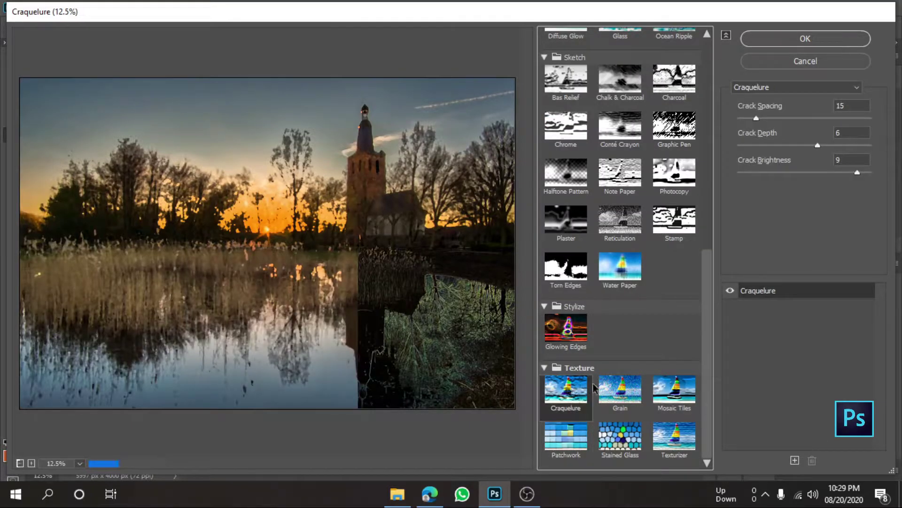
pyautogui.click(620, 389)
pyautogui.click(682, 397)
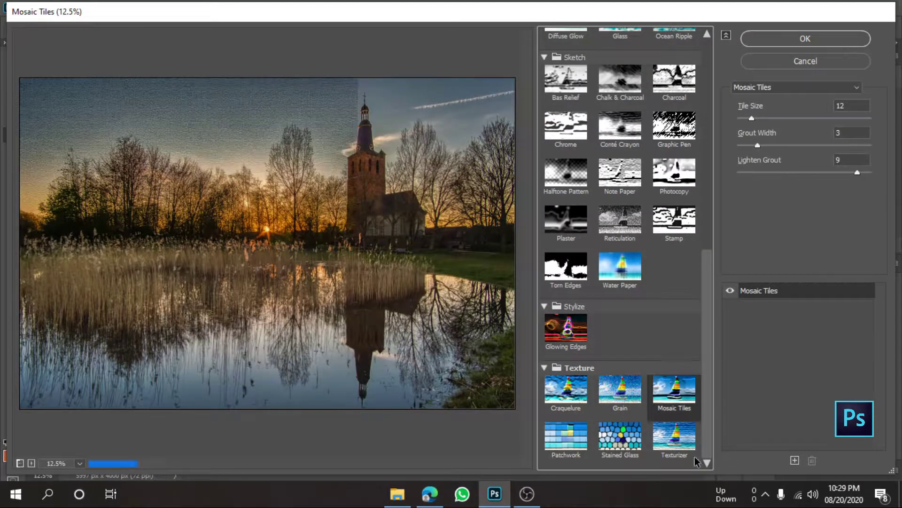
pyautogui.click(675, 445)
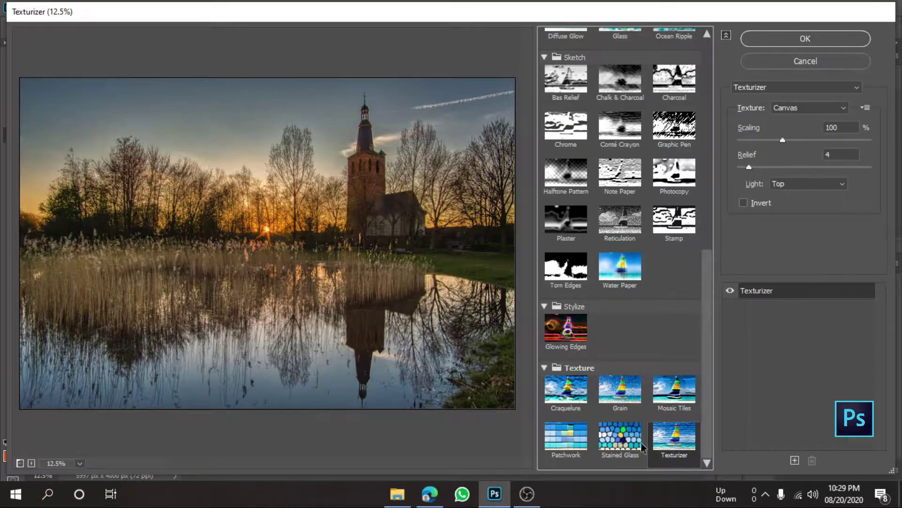
pyautogui.click(617, 435)
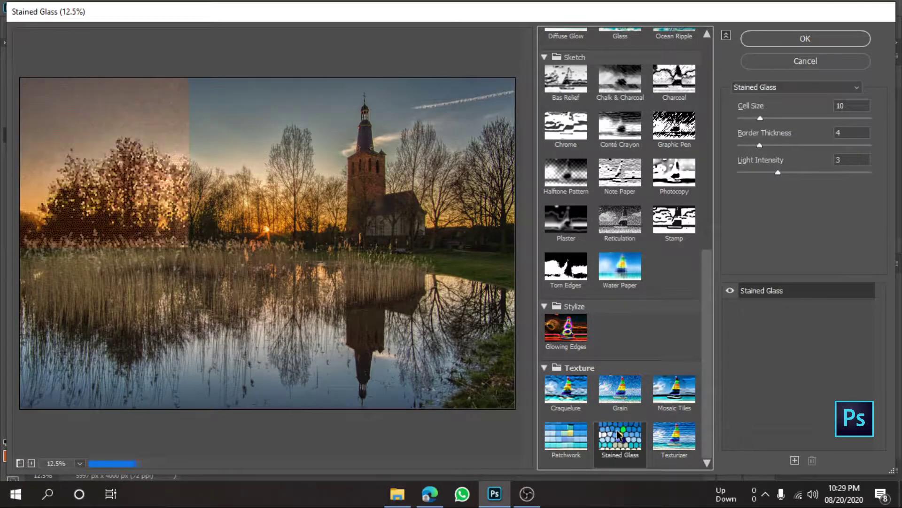
pyautogui.click(580, 442)
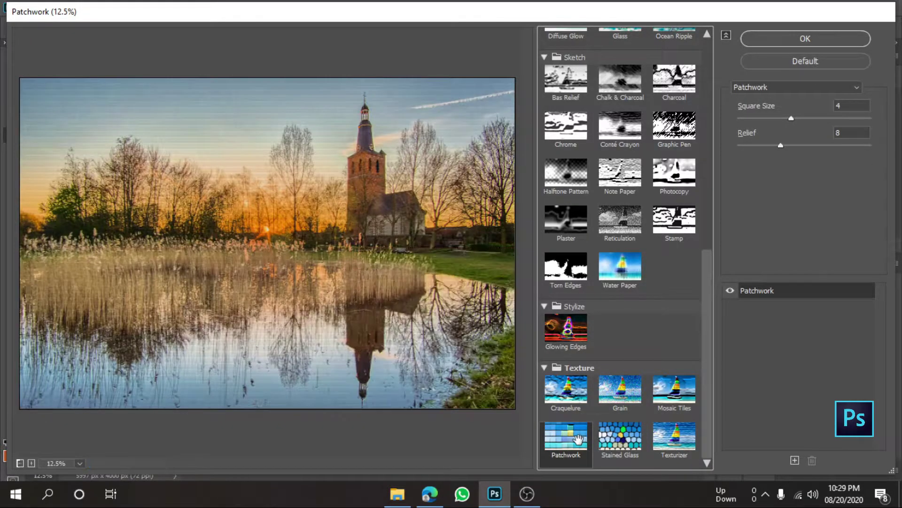
pyautogui.click(674, 436)
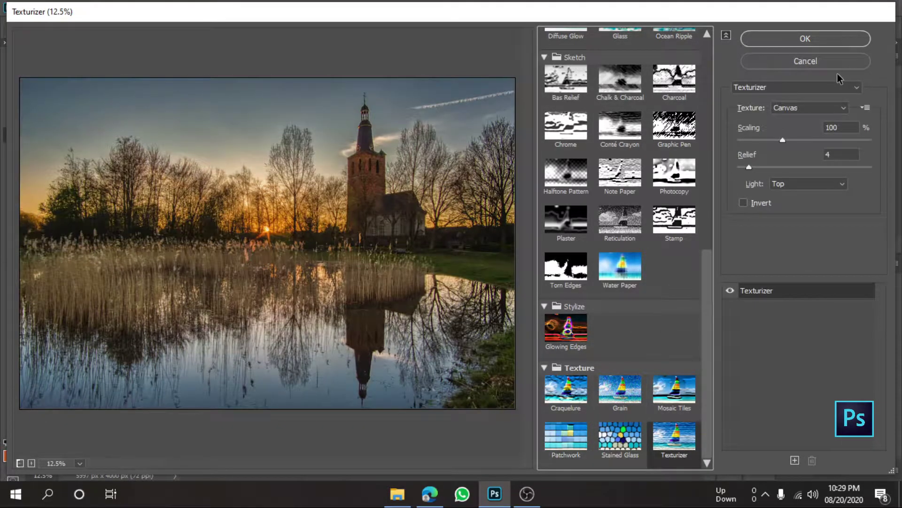
pyautogui.click(833, 62)
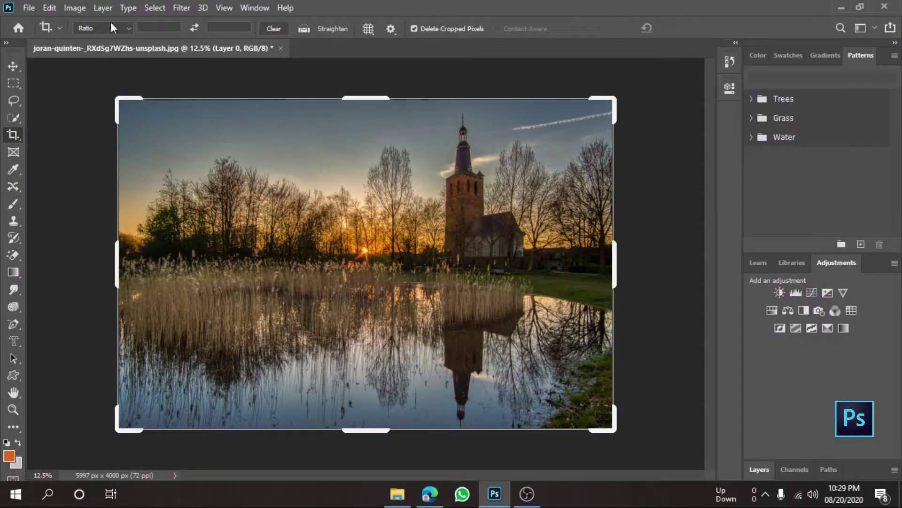
# Open the Adaptive Wide Angle filter in Fisheye correction at 100% scale.
pyautogui.click(181, 8)
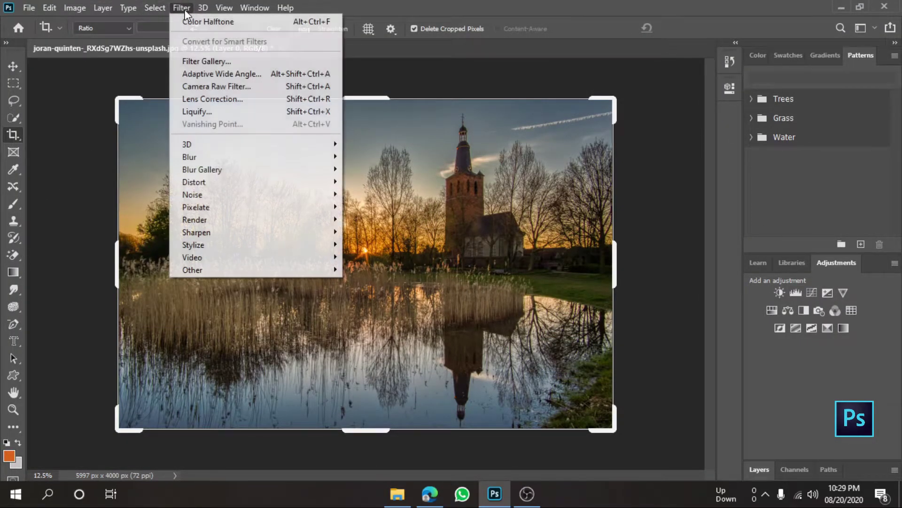
pyautogui.click(213, 74)
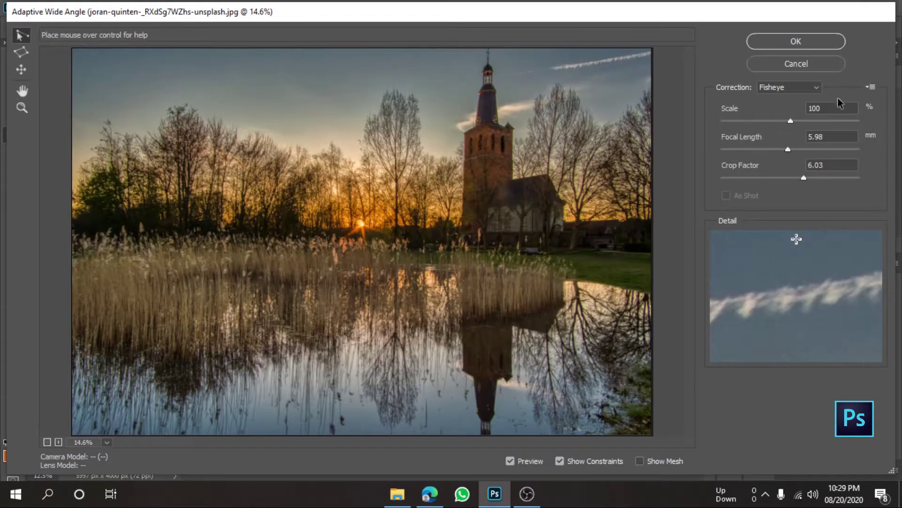
# Set the fisheye correction to Scale 80%, Focal Length 17.70 mm and Crop Factor 4.07.
pyautogui.moveTo(791, 121); pyautogui.dragTo(782, 120)
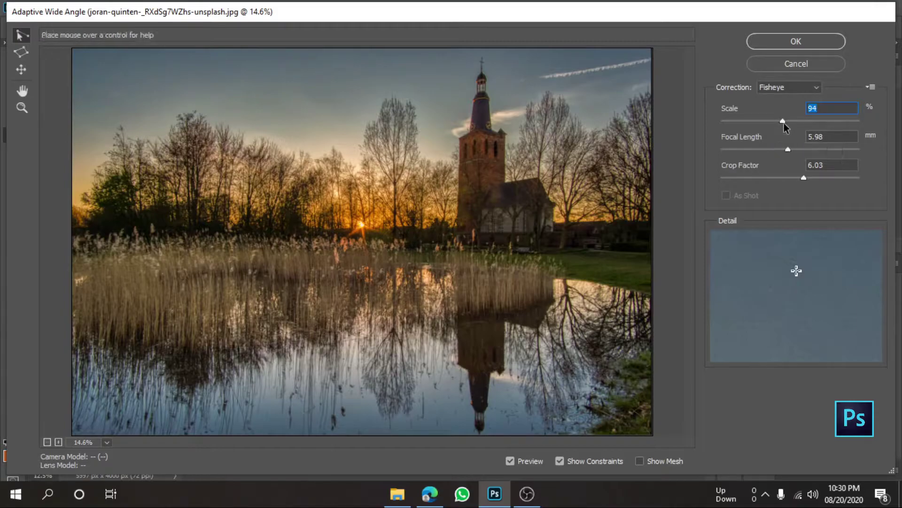
pyautogui.moveTo(783, 121); pyautogui.dragTo(762, 122)
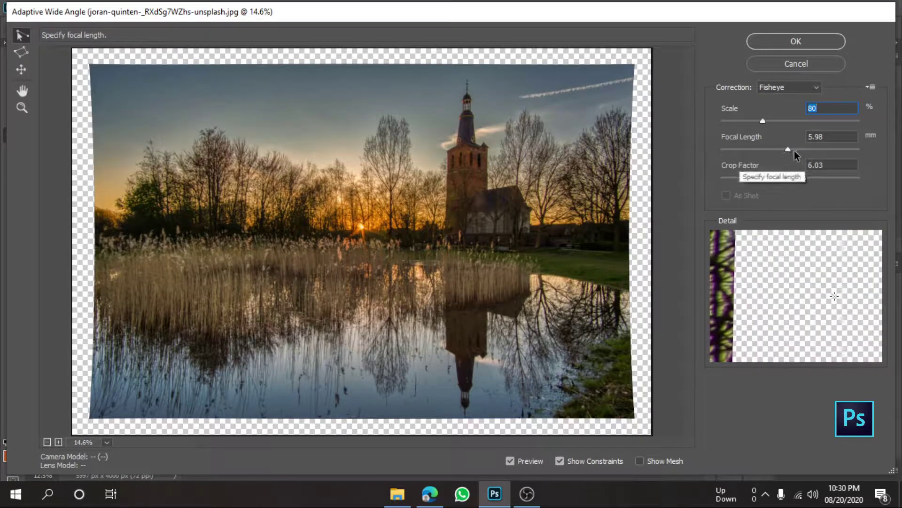
pyautogui.moveTo(789, 149); pyautogui.dragTo(729, 153)
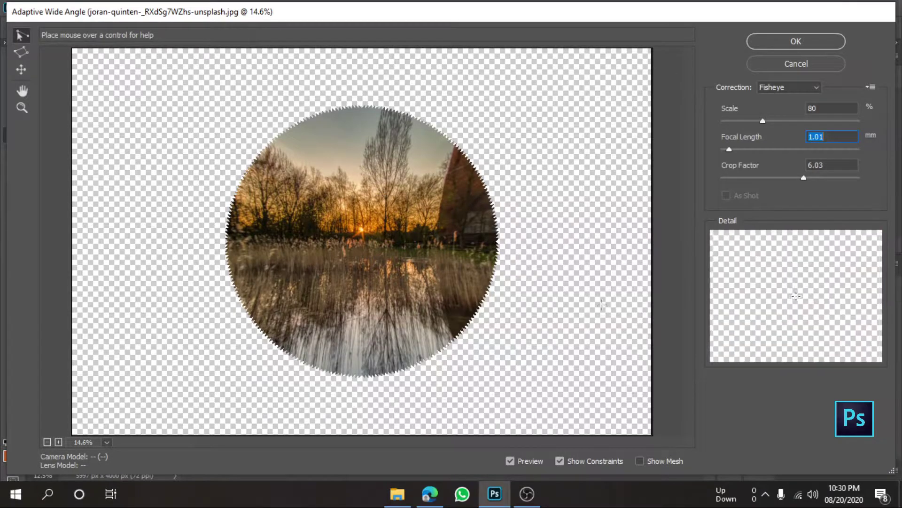
pyautogui.moveTo(729, 150); pyautogui.dragTo(769, 150)
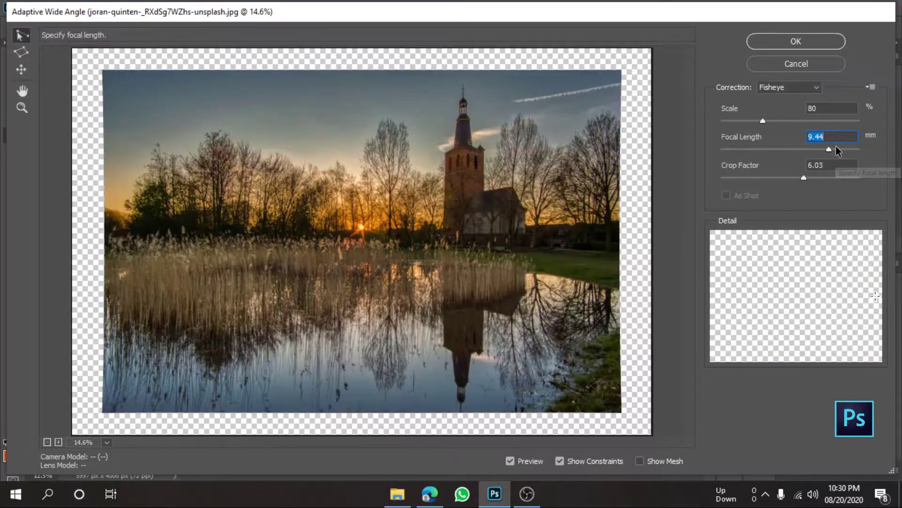
pyautogui.moveTo(829, 149)
pyautogui.mouseDown()
pyautogui.moveTo(851, 149)
pyautogui.moveTo(793, 149)
pyautogui.mouseUp()
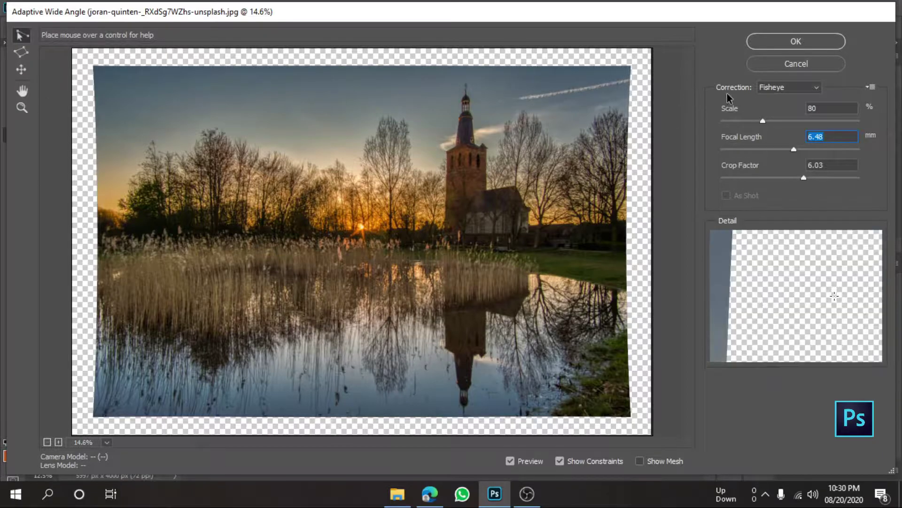
pyautogui.moveTo(802, 178)
pyautogui.mouseDown()
pyautogui.moveTo(751, 178)
pyautogui.moveTo(891, 183)
pyautogui.mouseUp()
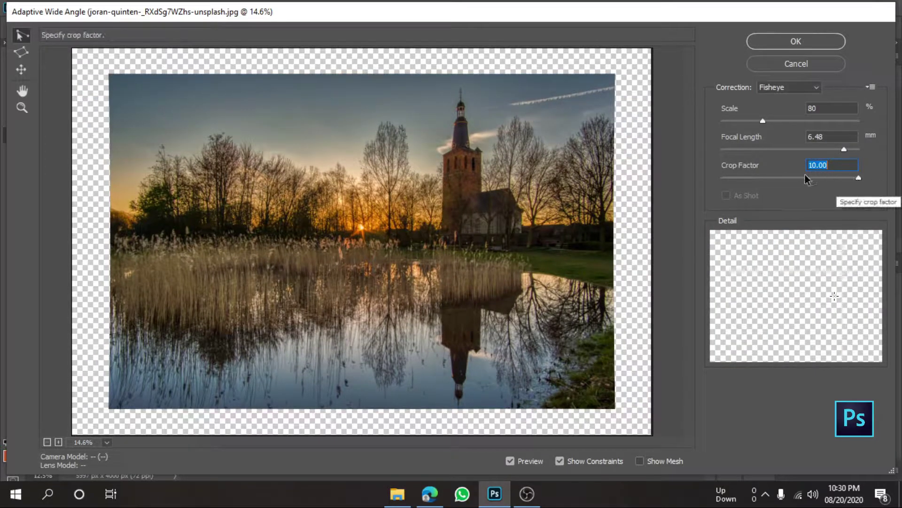
pyautogui.moveTo(805, 177); pyautogui.dragTo(633, 194)
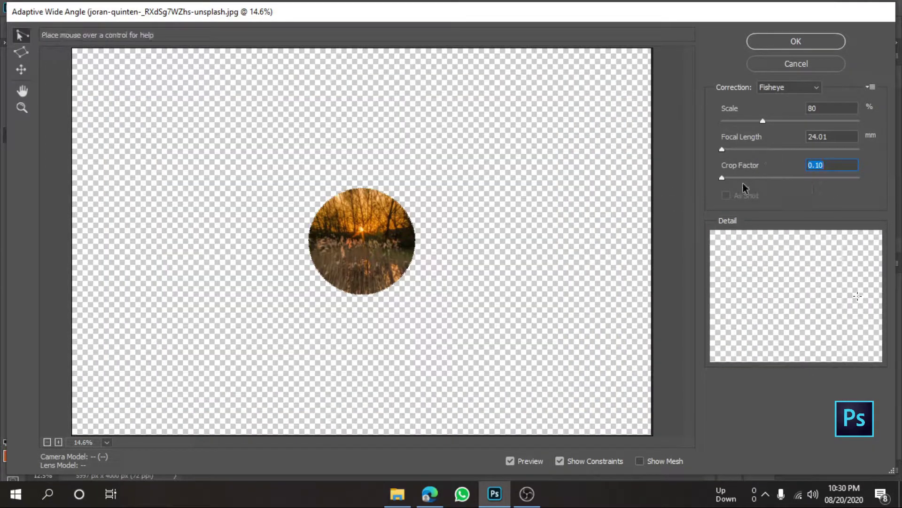
pyautogui.moveTo(746, 178); pyautogui.dragTo(778, 178)
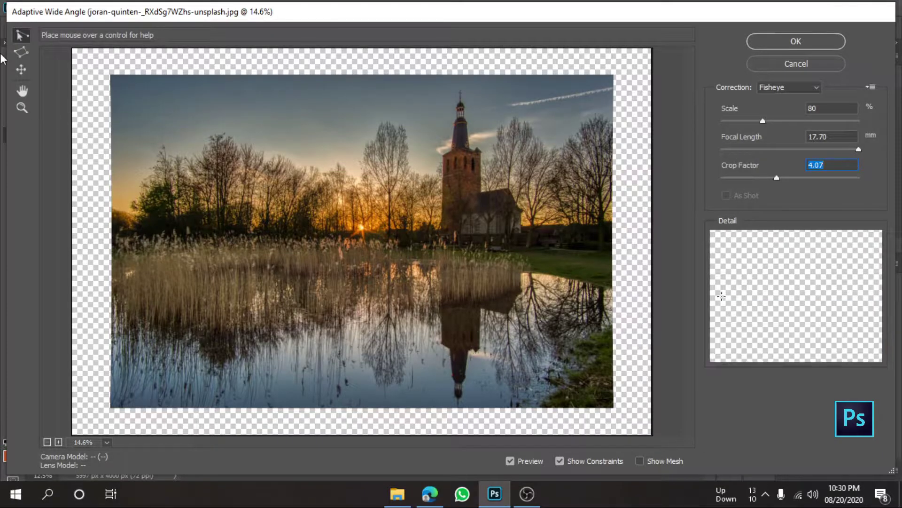
pyautogui.click(21, 52)
# Outline the left tree line and reeds with a closed polygon constraint, then start a second.
pyautogui.click(199, 126)
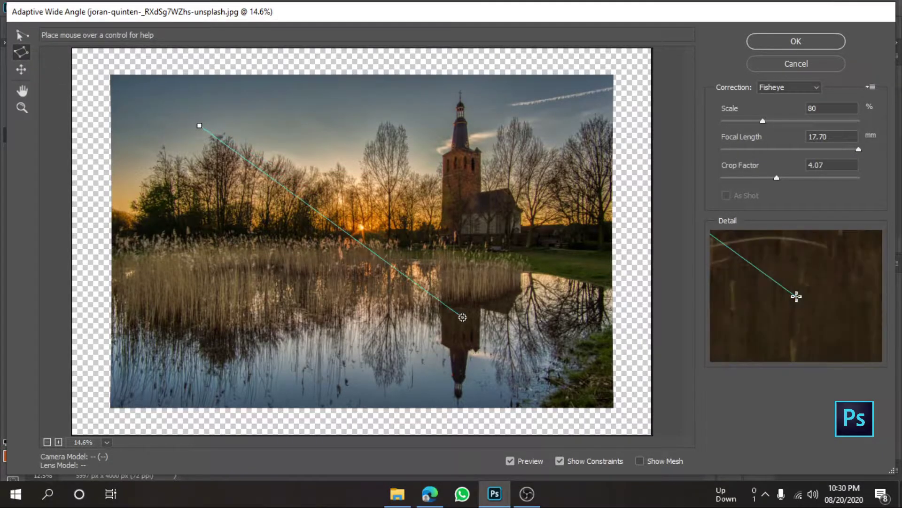
pyautogui.click(419, 252)
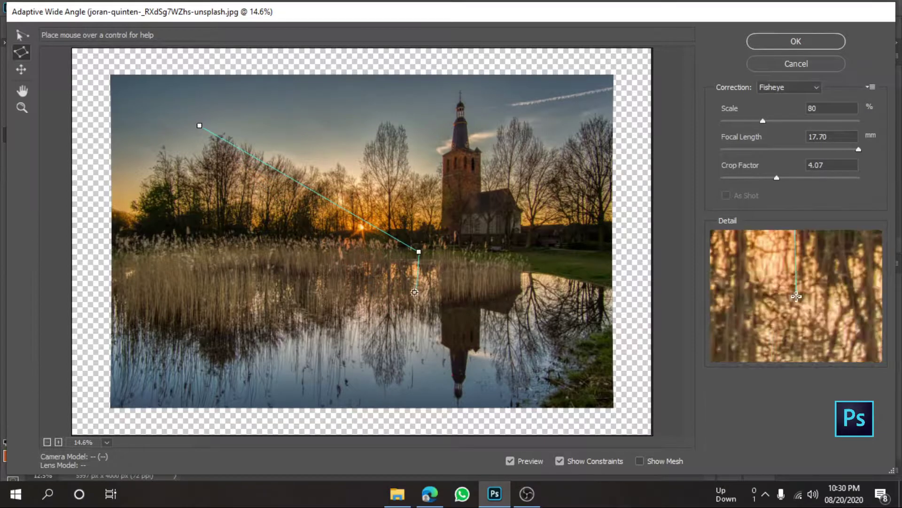
pyautogui.click(348, 301)
pyautogui.click(238, 241)
pyautogui.click(188, 151)
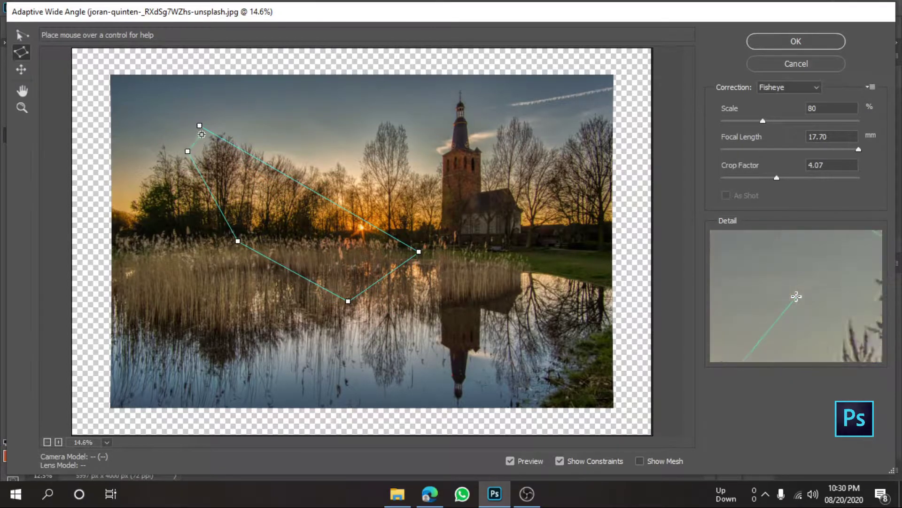
pyautogui.click(199, 126)
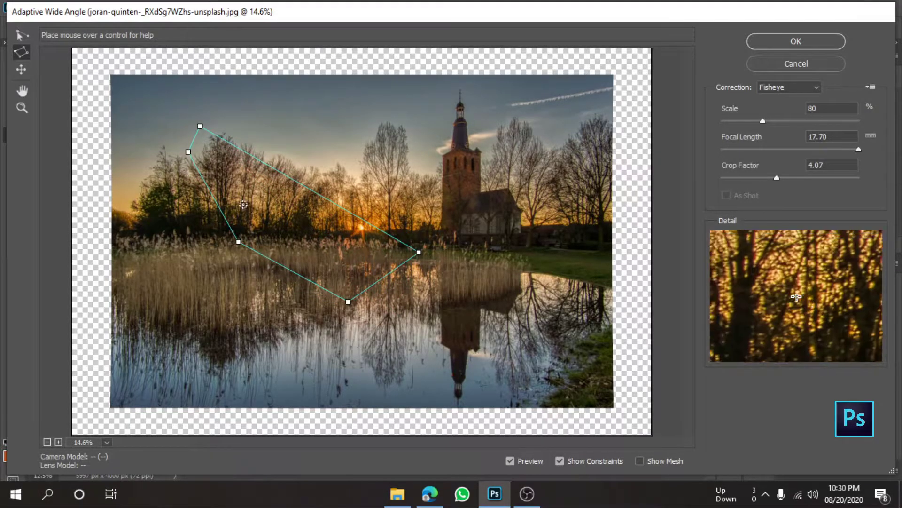
pyautogui.moveTo(272, 206); pyautogui.dragTo(412, 266)
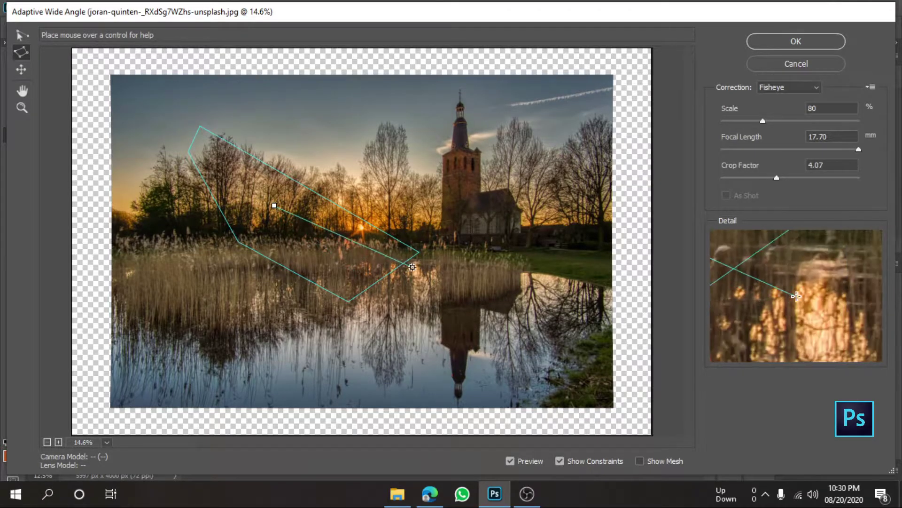
# Complete the second polygon constraint reaching up to the church tower top.
pyautogui.click(476, 124)
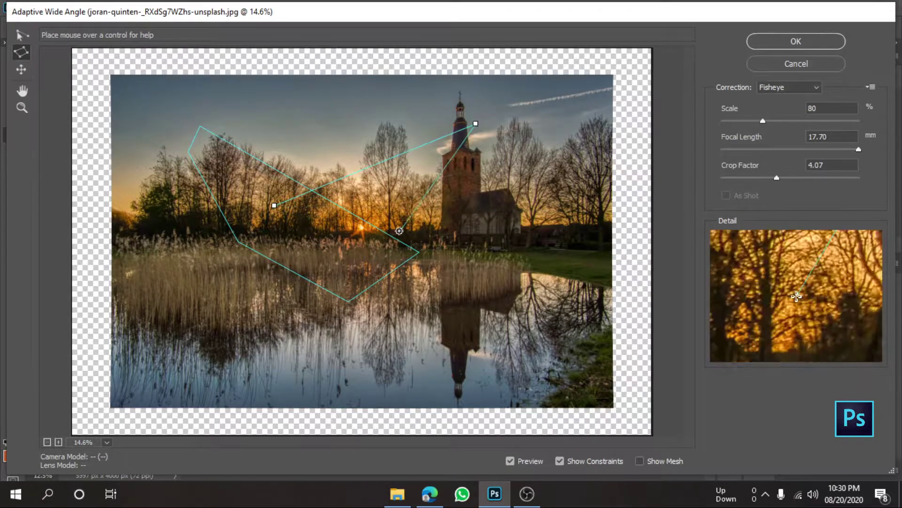
pyautogui.click(398, 231)
pyautogui.click(315, 249)
pyautogui.click(275, 205)
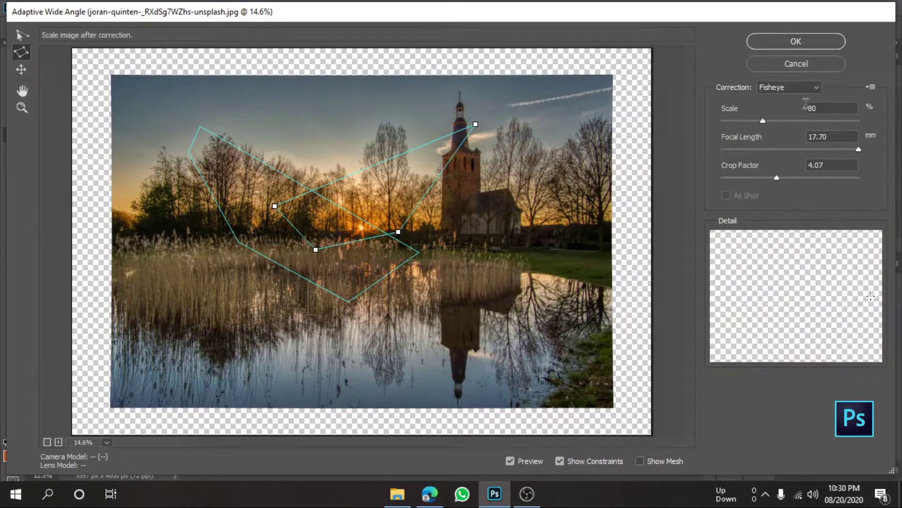
# Set Scale 131%, Focal Length 7.20 mm and Crop Factor 10.00 so the photo fills the frame.
pyautogui.moveTo(763, 120); pyautogui.dragTo(833, 120)
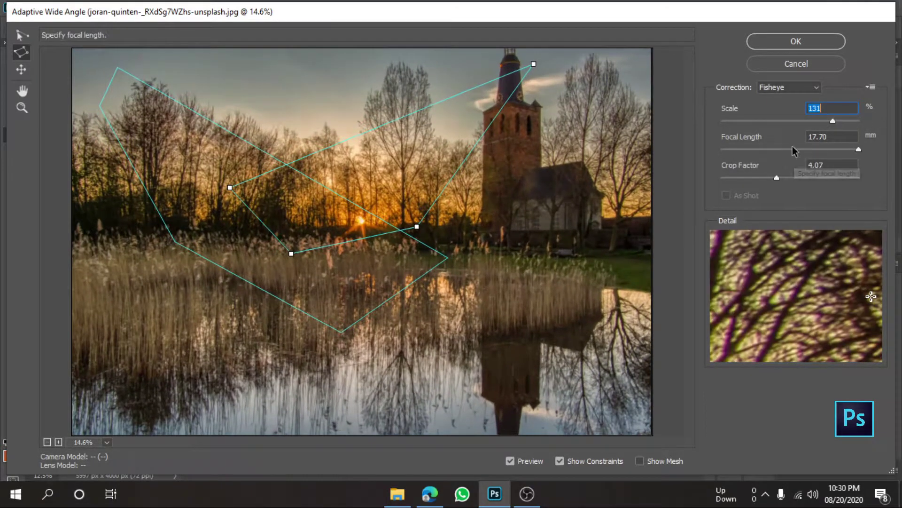
pyautogui.click(753, 150)
pyautogui.moveTo(747, 150); pyautogui.dragTo(712, 158)
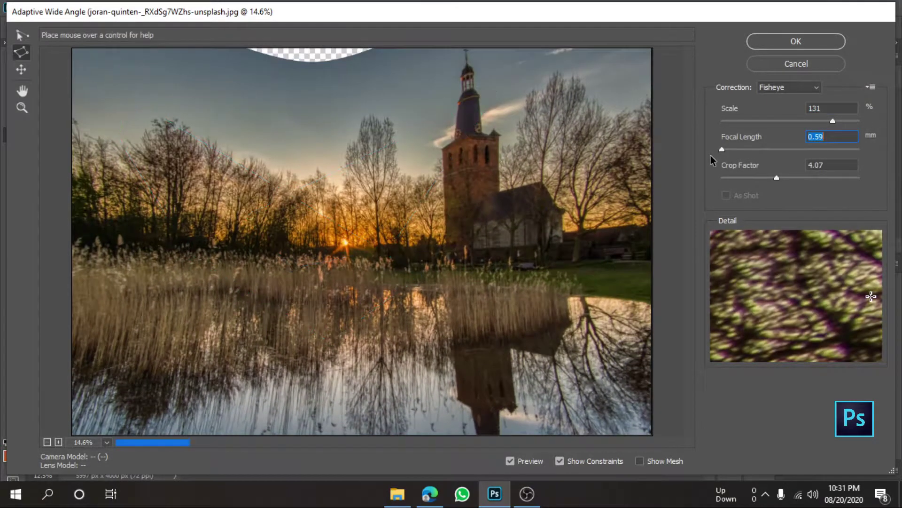
pyautogui.hotkey('ctrl', '-')
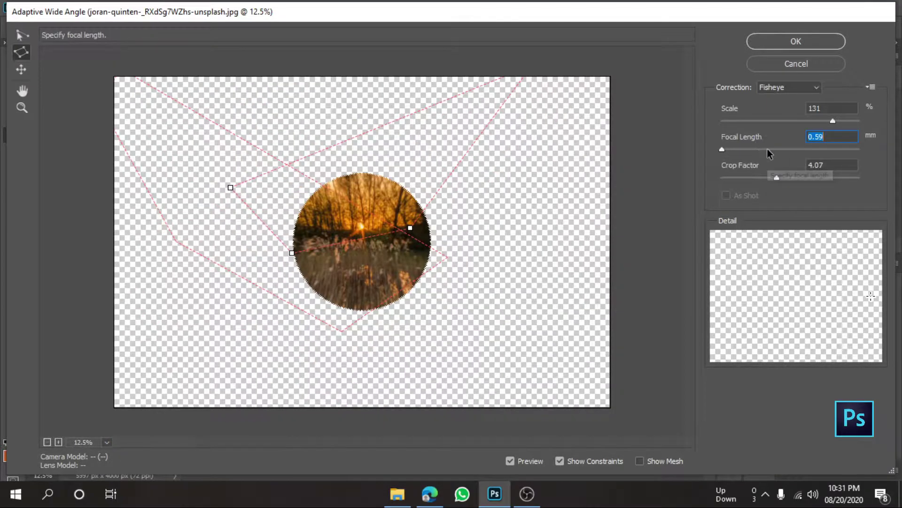
pyautogui.click(784, 150)
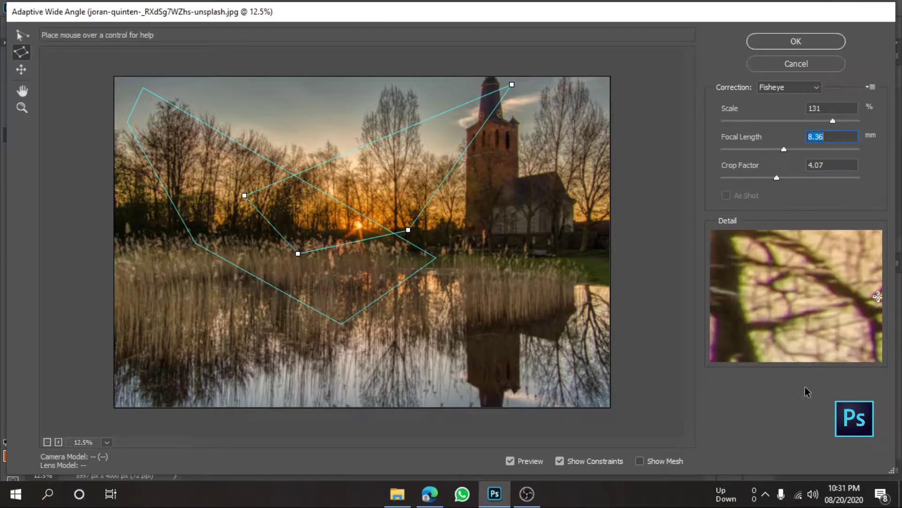
pyautogui.press('alt')
pyautogui.press('Tab')
pyautogui.write('10')
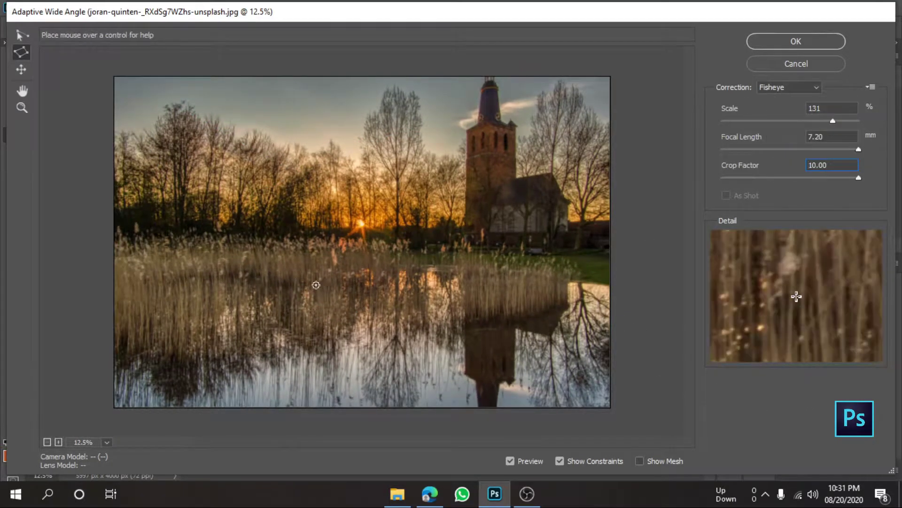
pyautogui.click(22, 90)
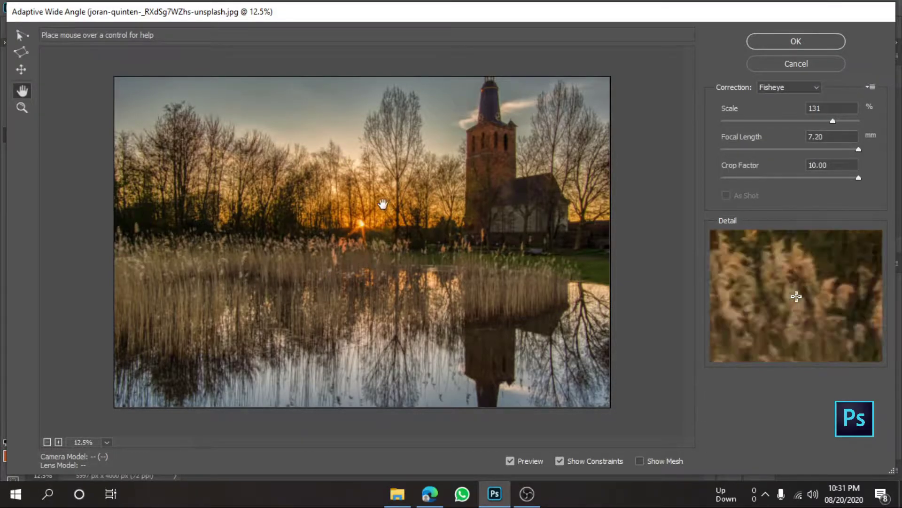
pyautogui.click(21, 108)
pyautogui.click(354, 171)
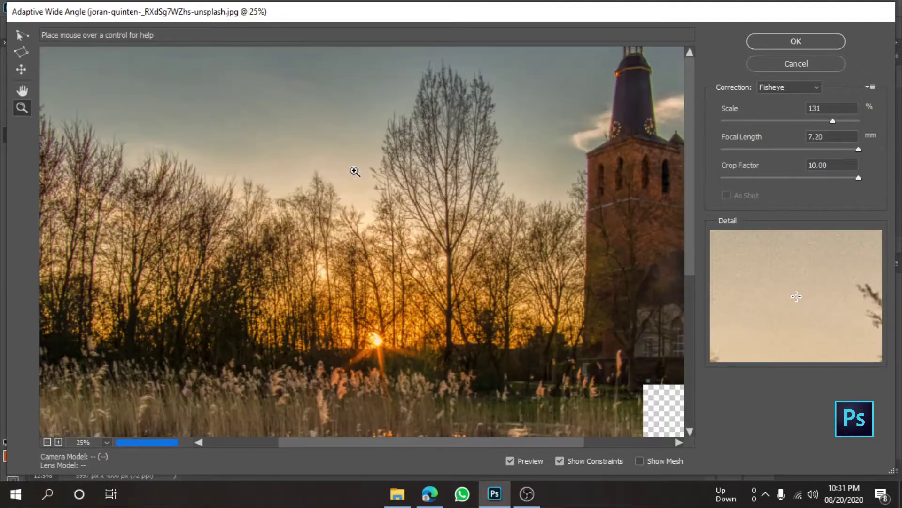
pyautogui.rightClick(356, 171)
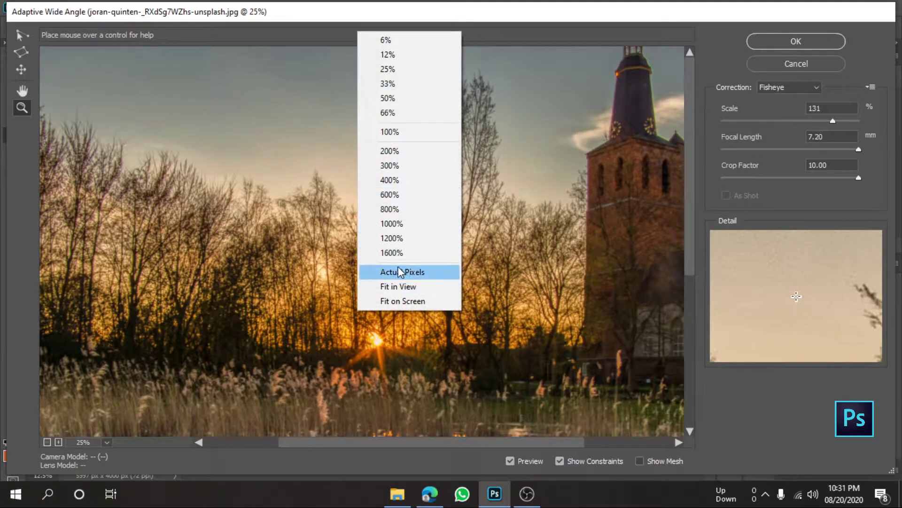
pyautogui.click(402, 252)
pyautogui.rightClick(406, 252)
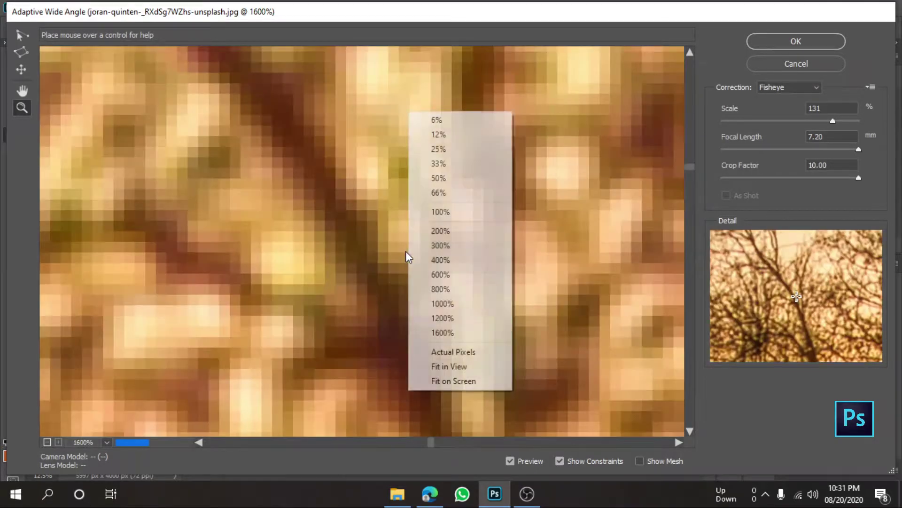
pyautogui.click(460, 120)
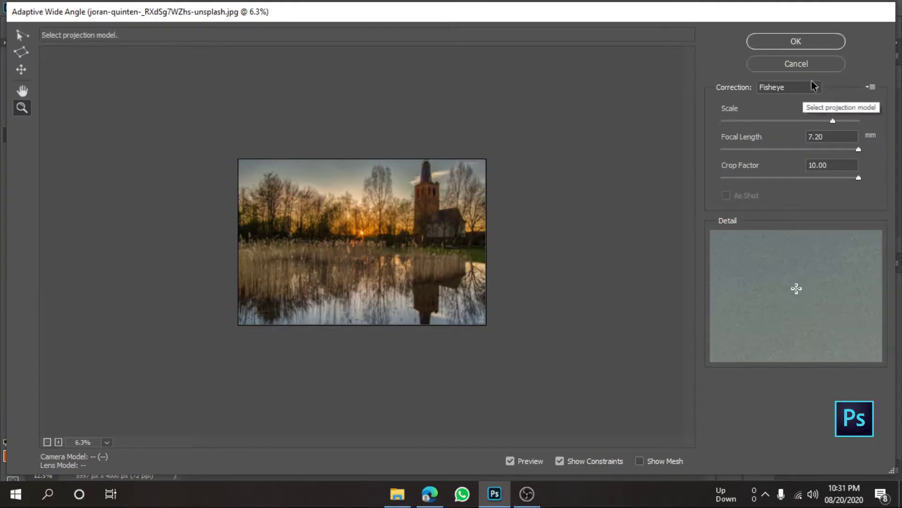
# Switch the correction to Perspective at 88% scale and 3.21 crop factor, then zoom the preview in and out.
pyautogui.click(800, 90)
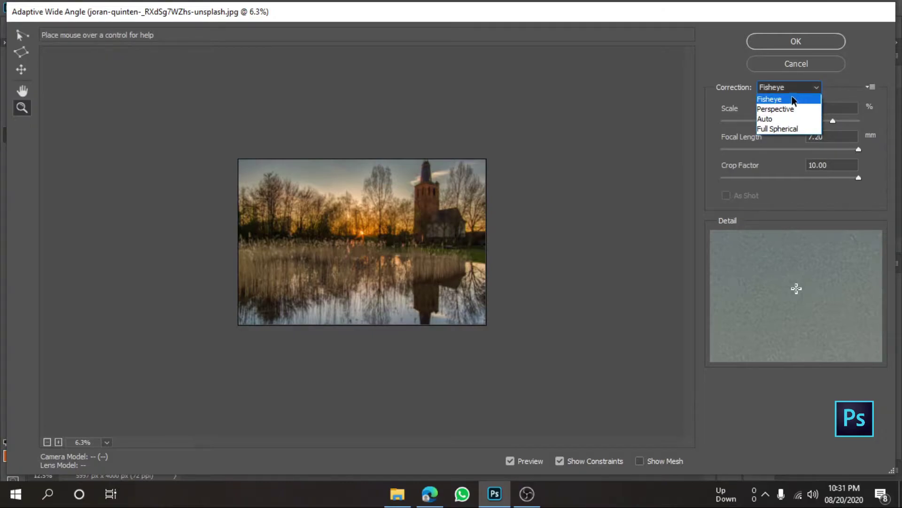
pyautogui.click(785, 109)
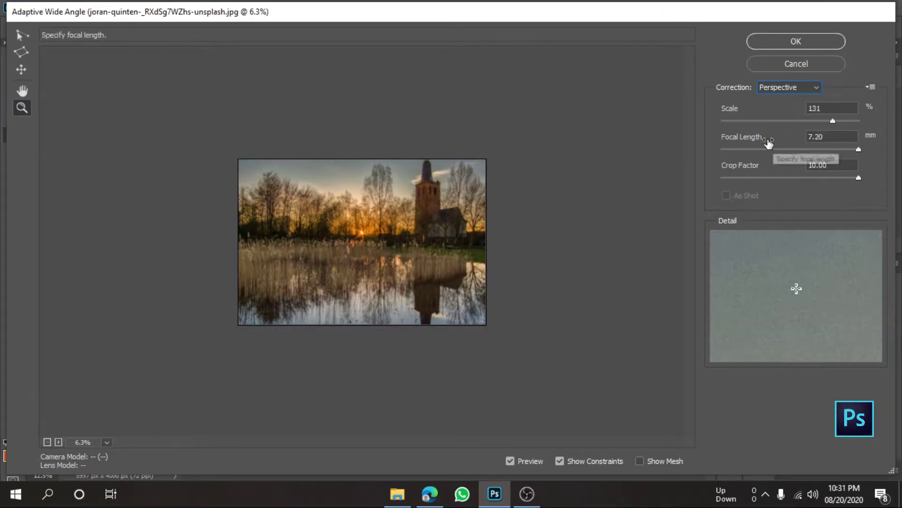
pyautogui.moveTo(833, 121)
pyautogui.mouseDown()
pyautogui.moveTo(773, 122)
pyautogui.moveTo(752, 150)
pyautogui.mouseUp()
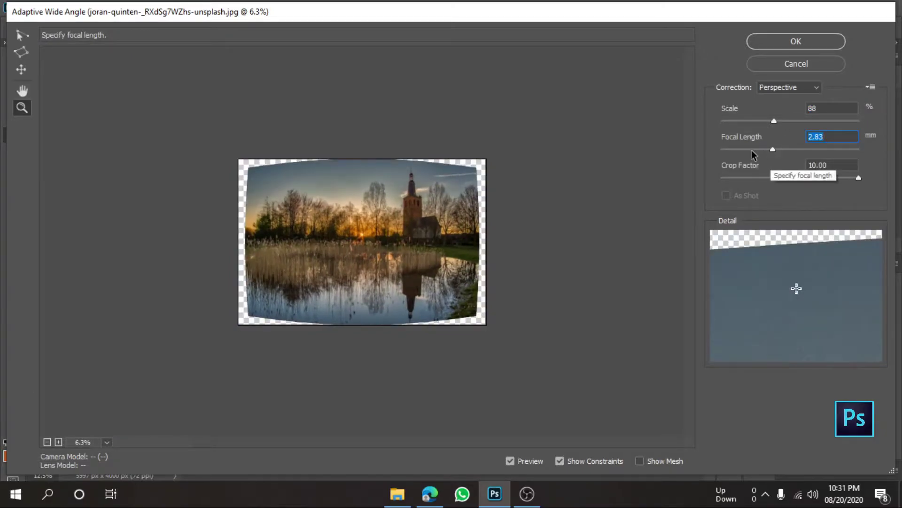
pyautogui.write('1.79')
pyautogui.click(765, 178)
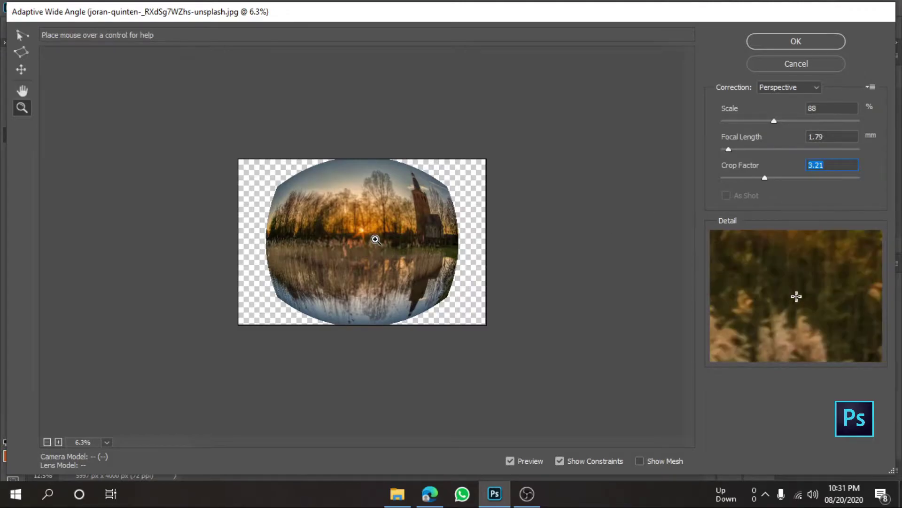
pyautogui.click(375, 239)
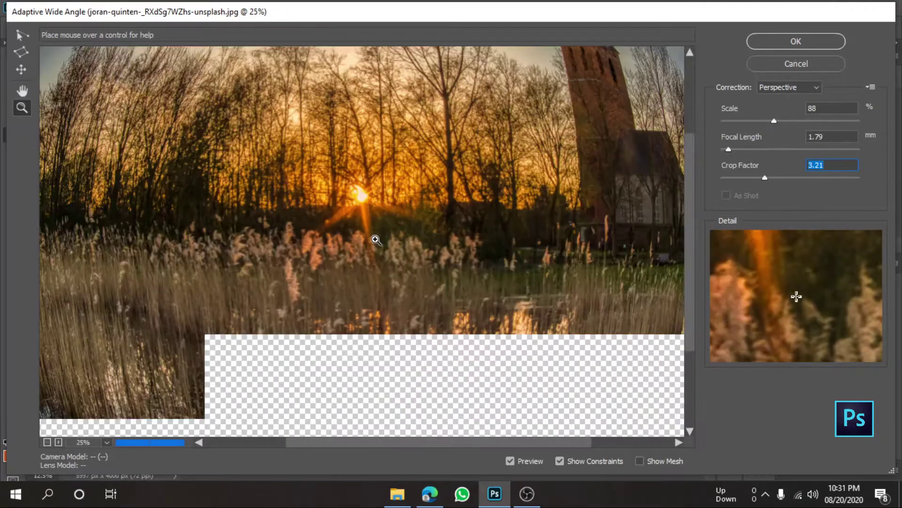
pyautogui.keyDown('alt'); pyautogui.click(375, 240); pyautogui.keyUp('alt')
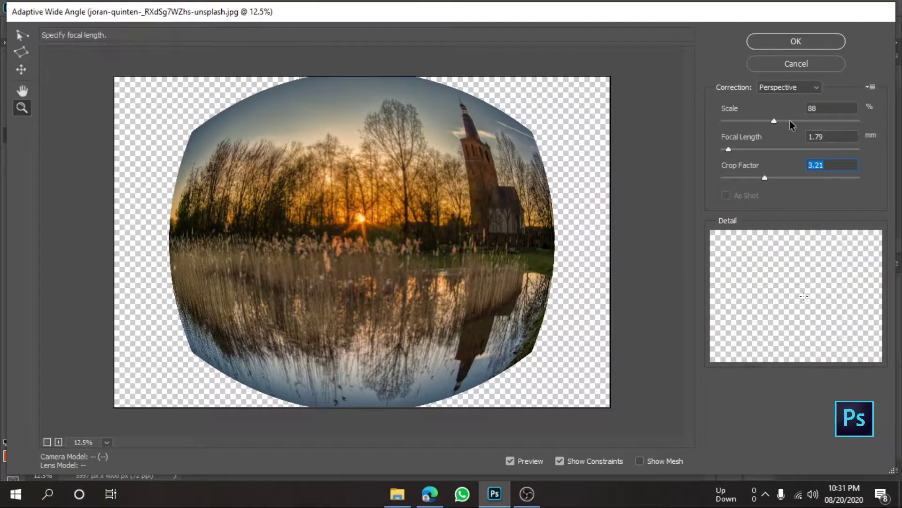
pyautogui.click(802, 88)
# Try Auto correction, dismiss the lens profile warning, reset settings, and switch to Fisheye.
pyautogui.click(781, 119)
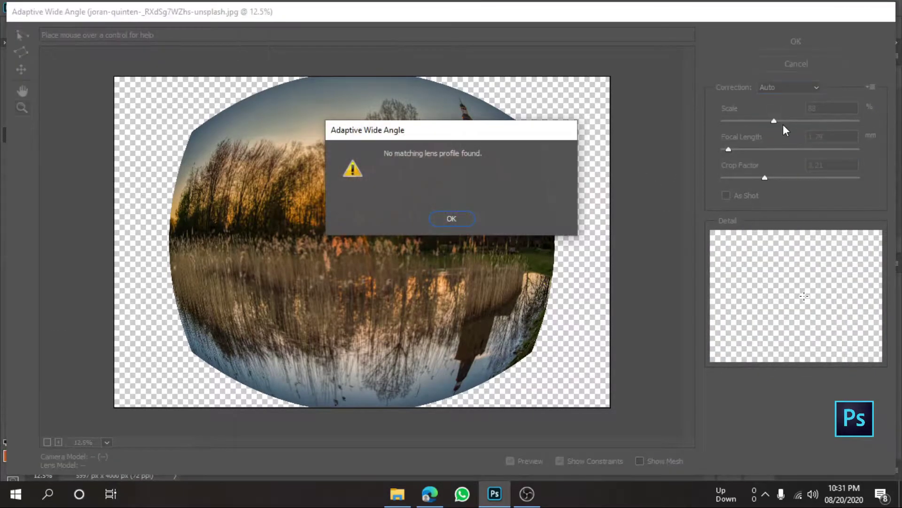
pyautogui.click(452, 219)
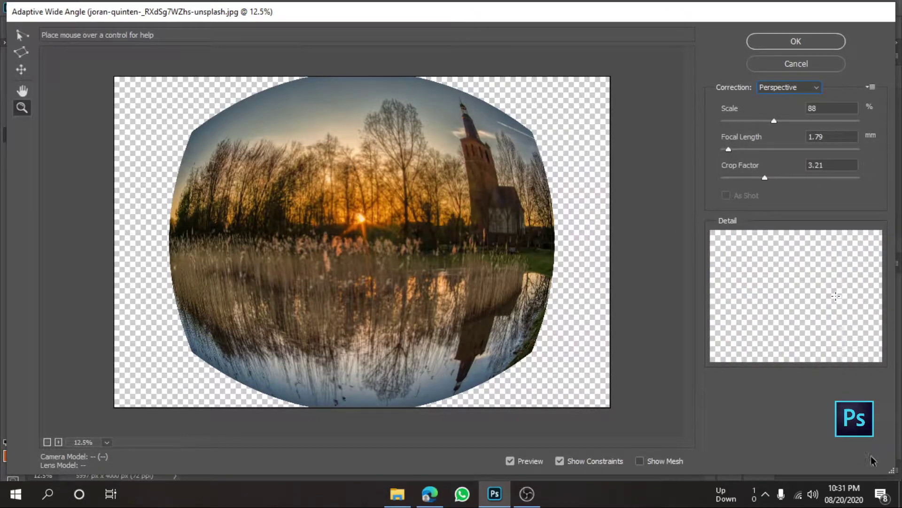
pyautogui.hotkey('shift', 'Up')
pyautogui.hotkey('shift', 'Tab')
pyautogui.hotkey('shift', 'Up')
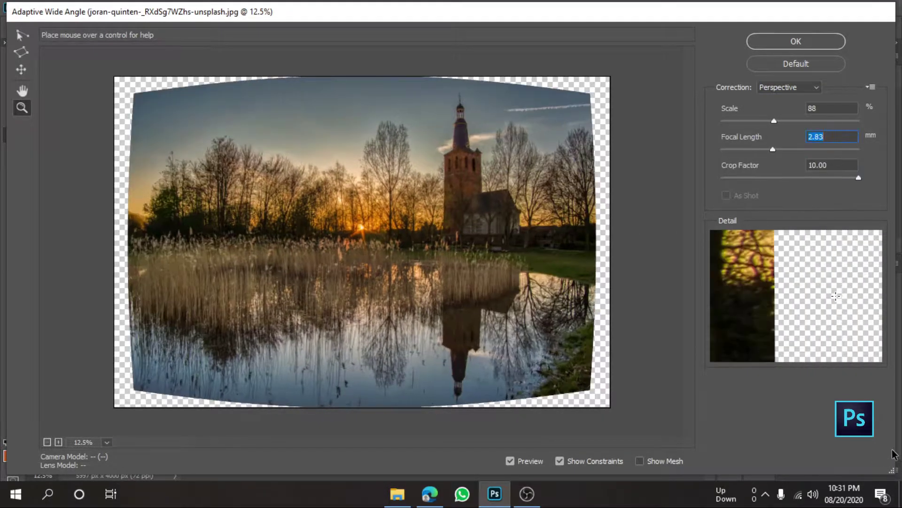
pyautogui.hotkey('shift', 'Tab')
pyautogui.hotkey('shift', 'Tab')
pyautogui.press('Up')
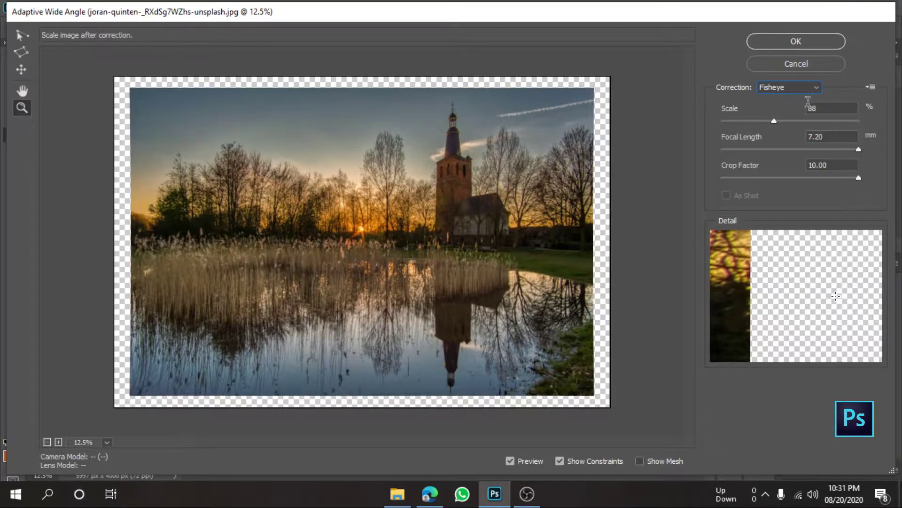
# Try the Auto and Full Spherical corrections, dismissing the lens profile and aspect ratio warnings.
pyautogui.click(795, 87)
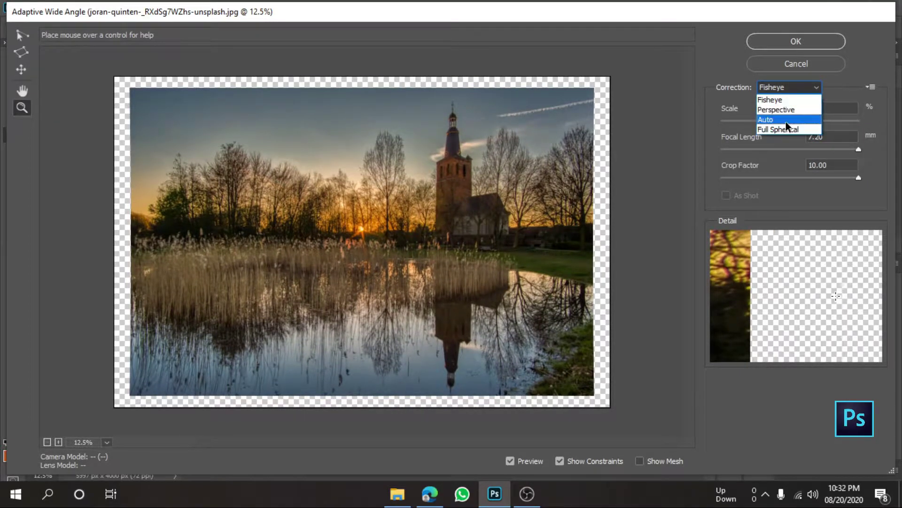
pyautogui.click(785, 118)
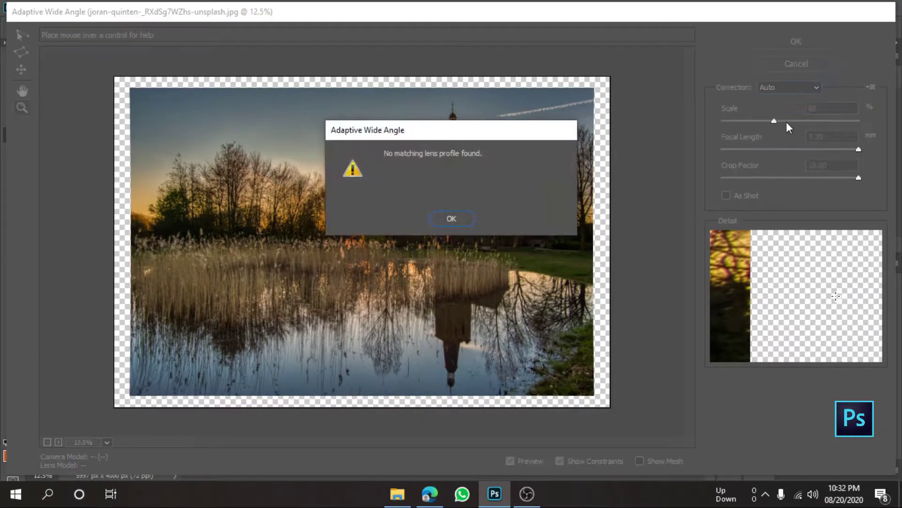
pyautogui.click(451, 219)
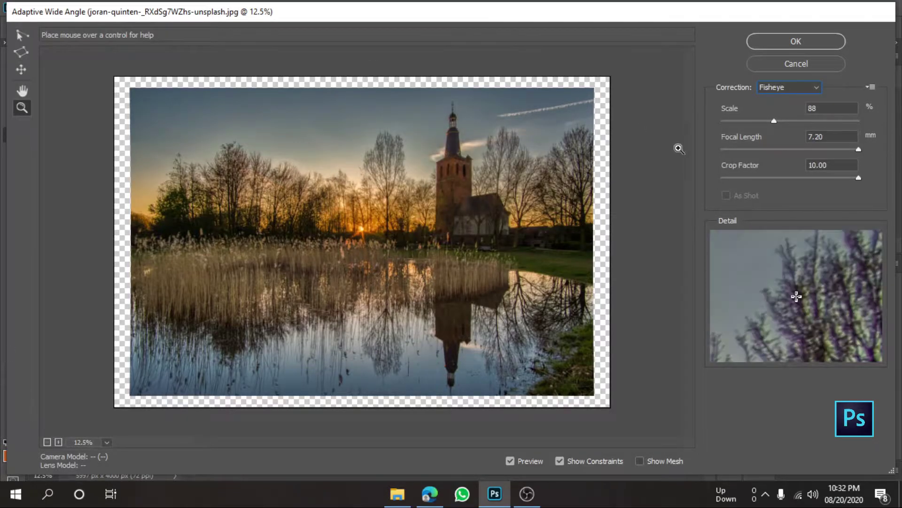
pyautogui.click(781, 87)
pyautogui.click(778, 129)
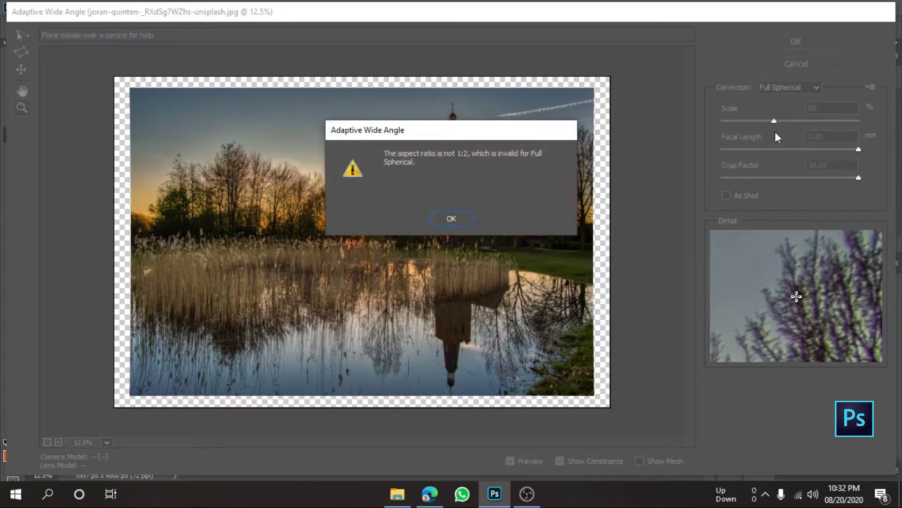
pyautogui.click(464, 220)
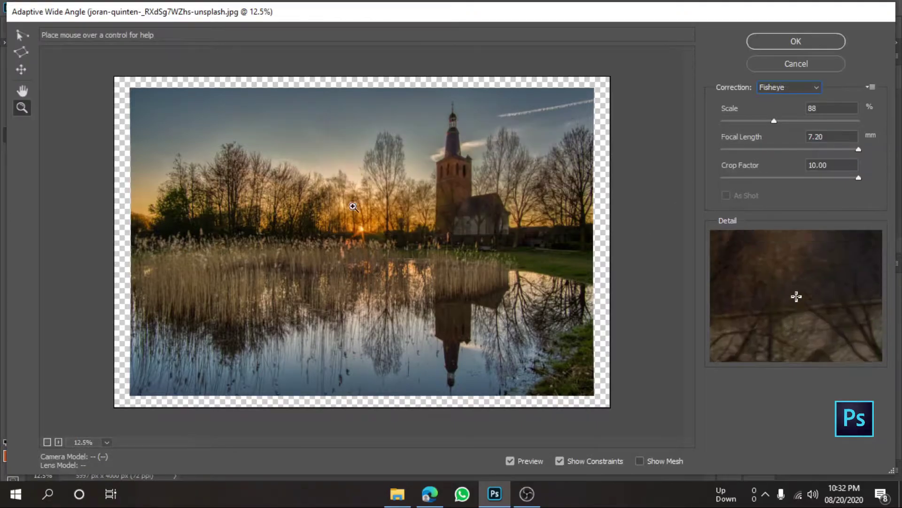
# Cancel Adaptive Wide Angle without applying it, then browse the crop preset and ratio lists.
pyautogui.click(799, 64)
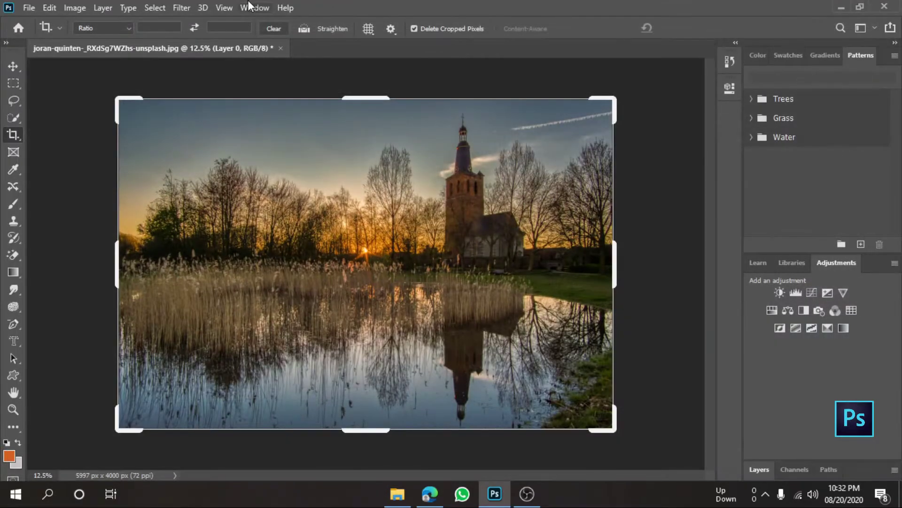
pyautogui.click(57, 28)
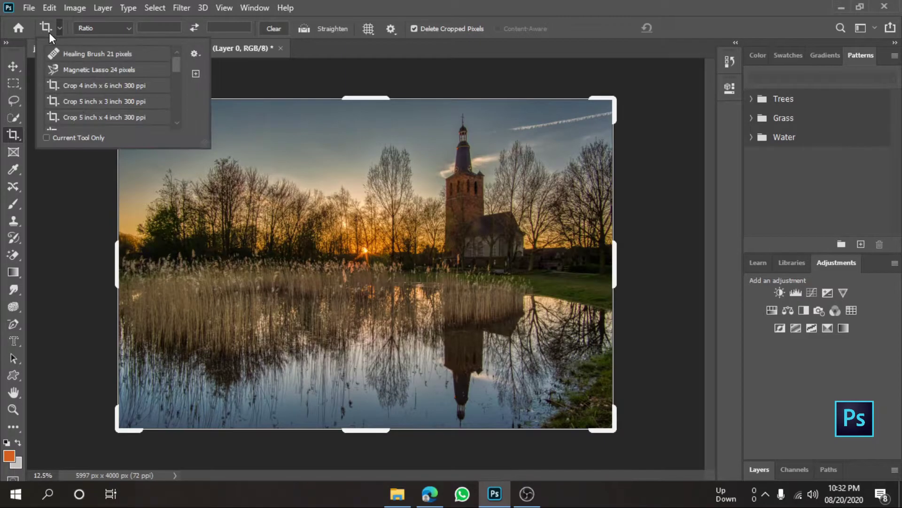
pyautogui.click(56, 29)
pyautogui.click(108, 28)
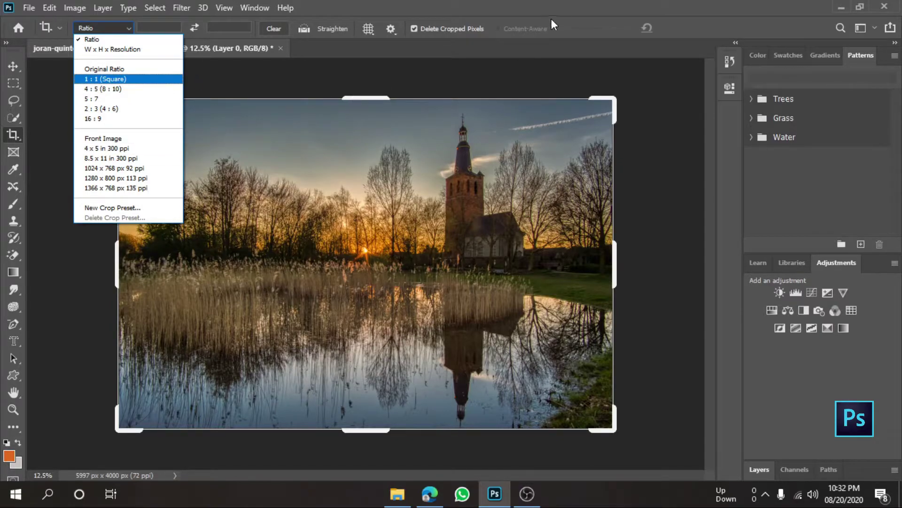
pyautogui.click(718, 22)
pyautogui.click(181, 7)
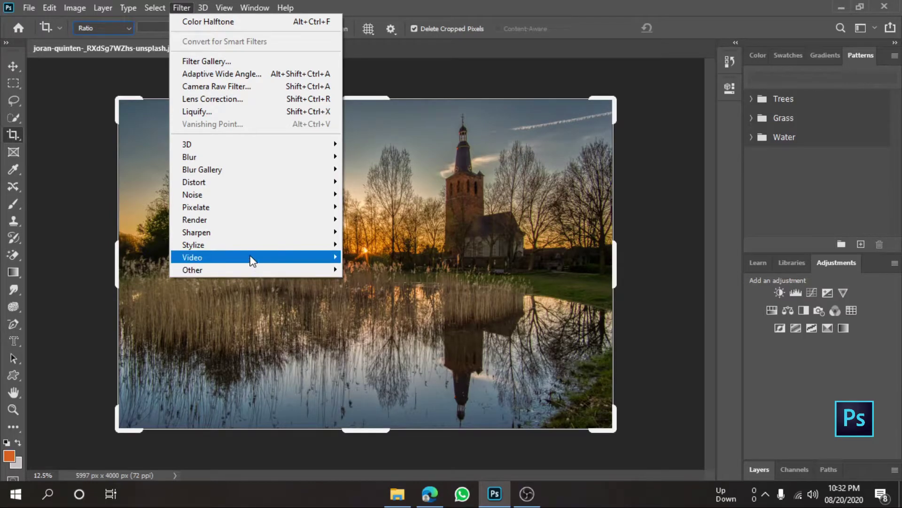
pyautogui.moveTo(193, 270)
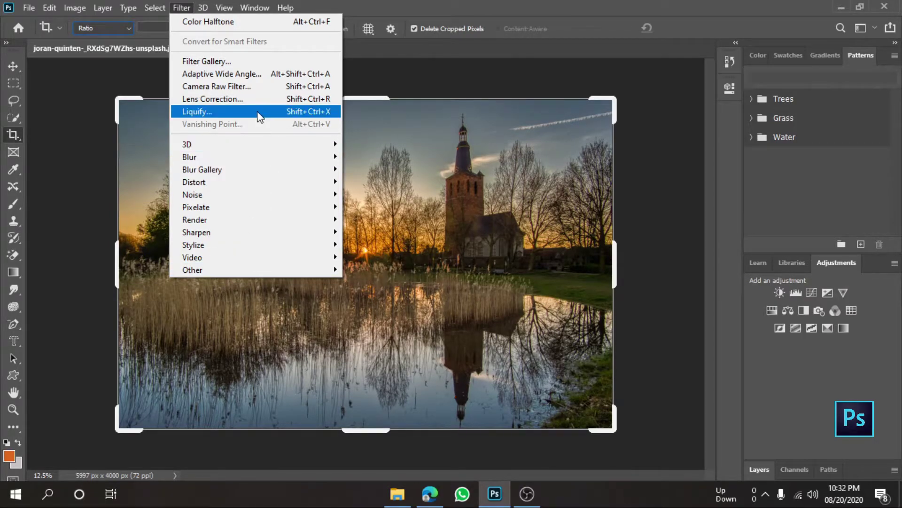
# Open Lens Correction with black edges, trying Panasonic, SAMSUNG and SONY as camera make.
pyautogui.click(266, 103)
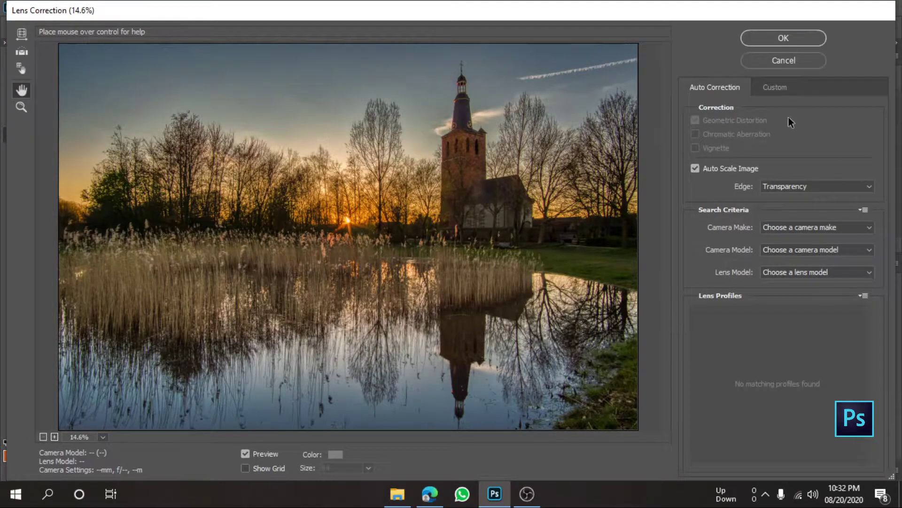
pyautogui.click(781, 185)
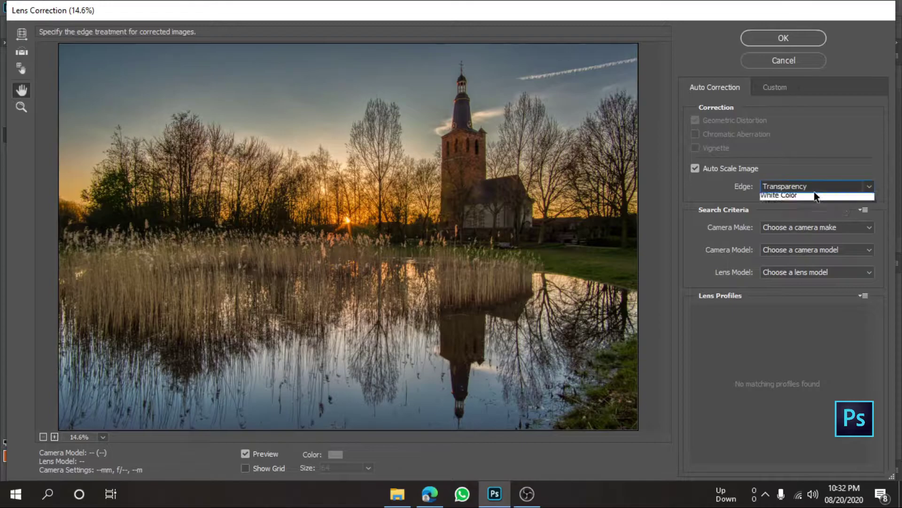
pyautogui.click(791, 217)
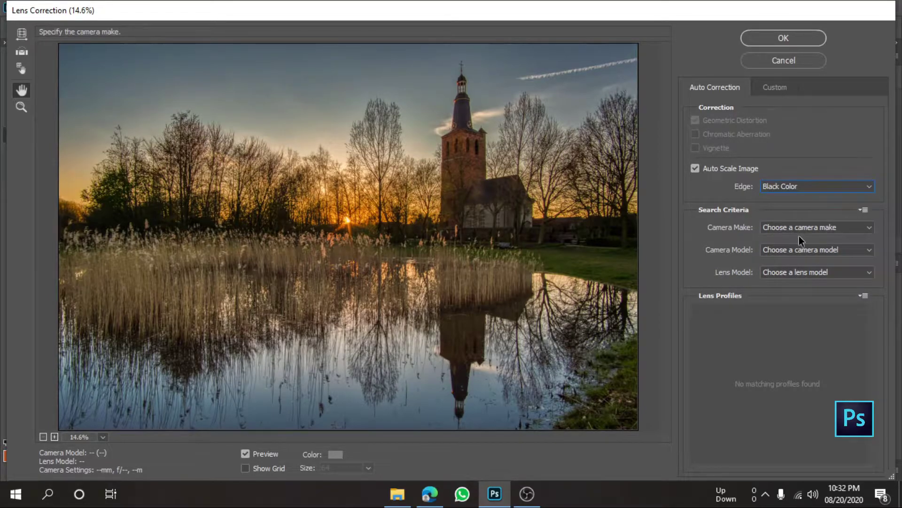
pyautogui.click(802, 227)
pyautogui.click(799, 242)
pyautogui.click(808, 227)
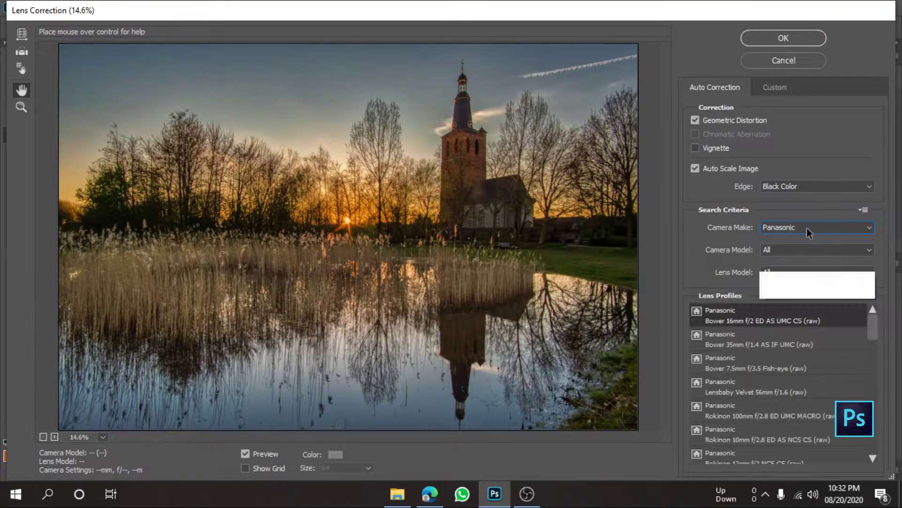
pyautogui.click(794, 238)
pyautogui.click(807, 227)
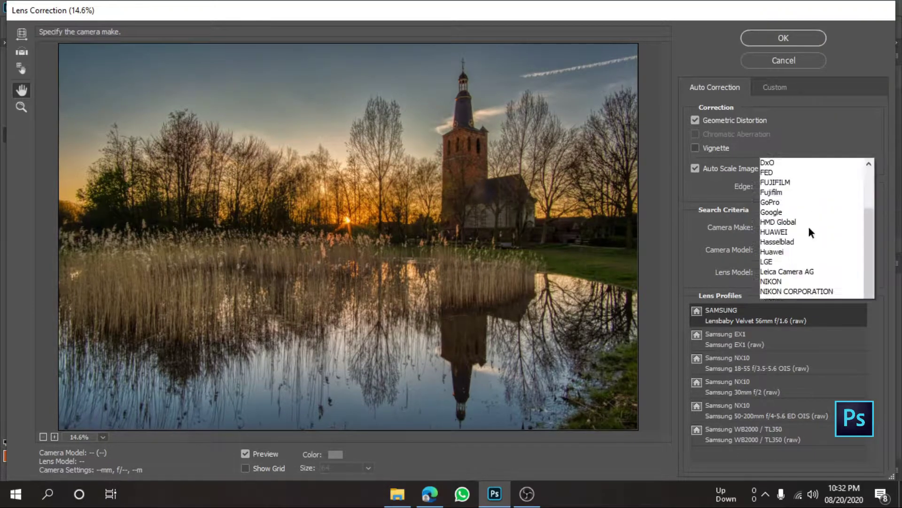
pyautogui.click(788, 263)
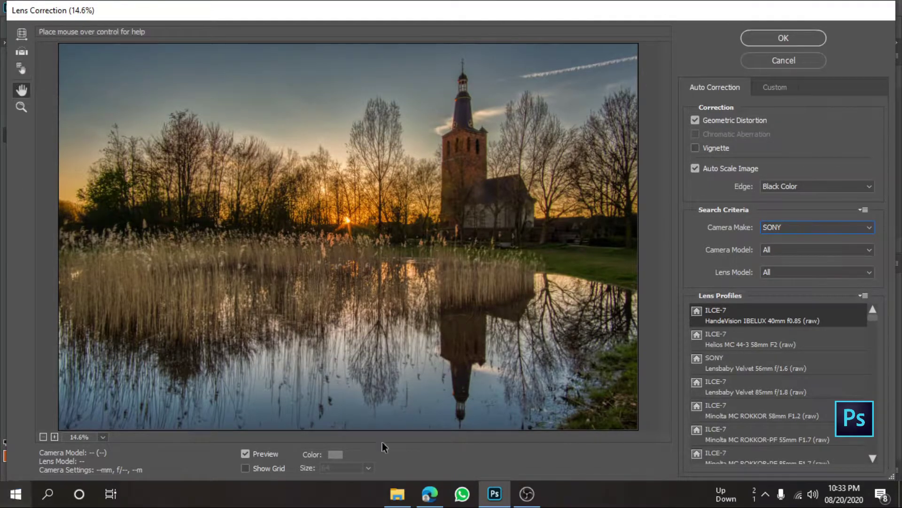
# Browse the HUAWEI and Samsung lens profiles in the Camera Make list.
pyautogui.click(794, 226)
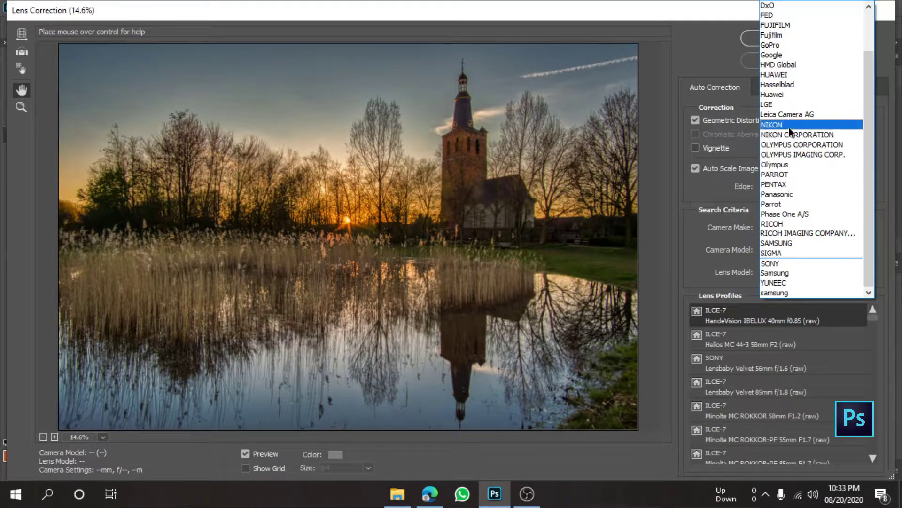
pyautogui.click(791, 74)
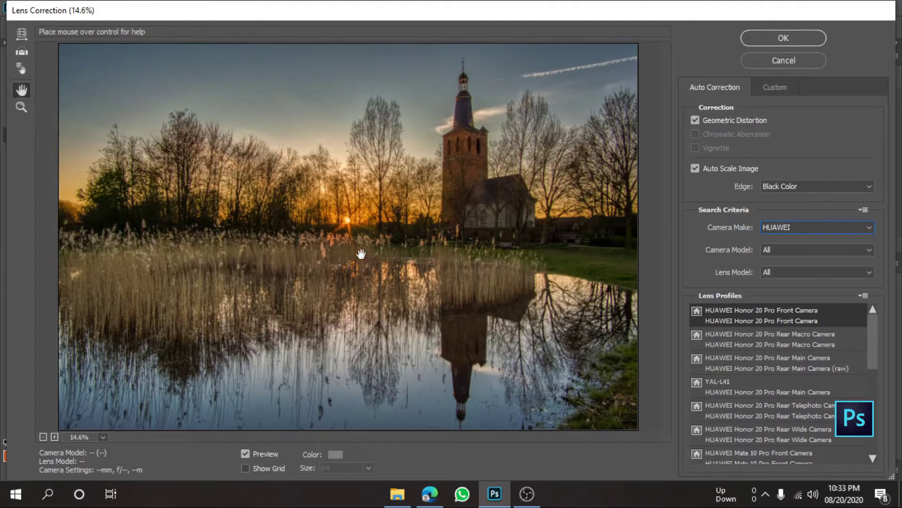
pyautogui.click(812, 226)
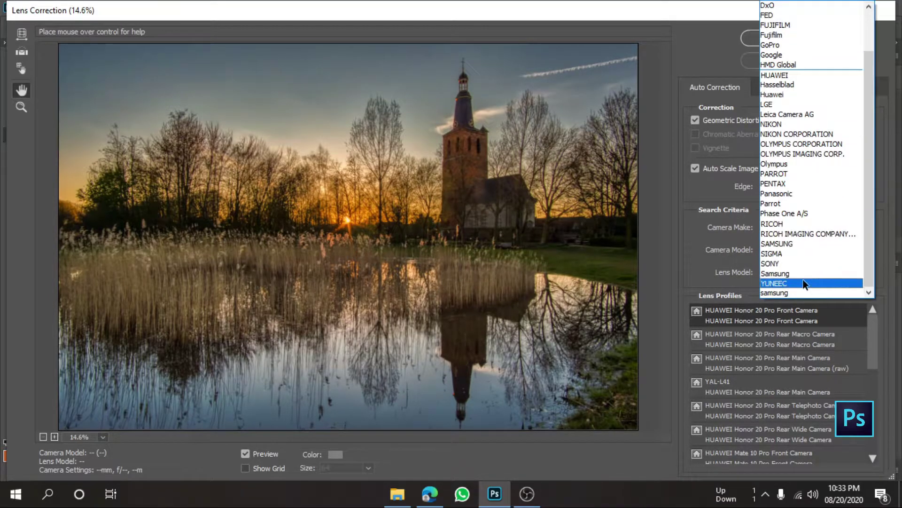
pyautogui.click(801, 274)
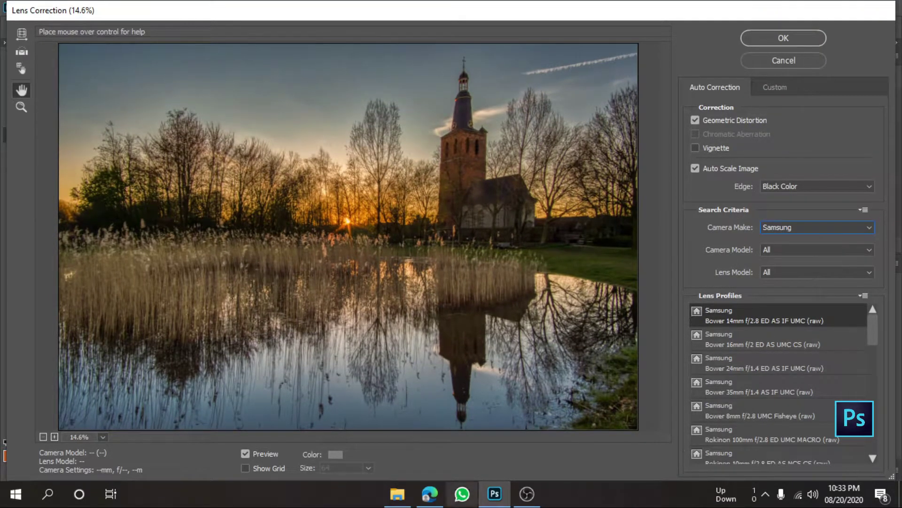
pyautogui.scroll(-5, 811, 335)
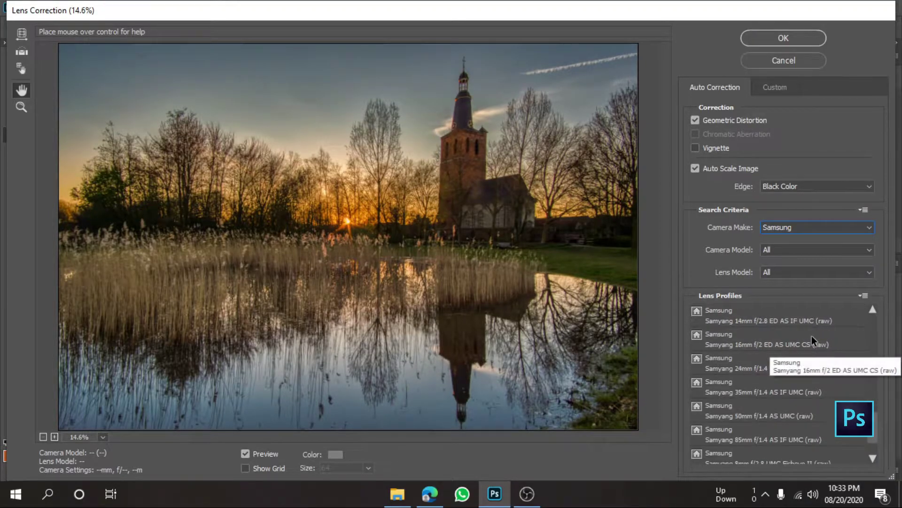
pyautogui.scroll(3, 811, 336)
pyautogui.scroll(3, 811, 338)
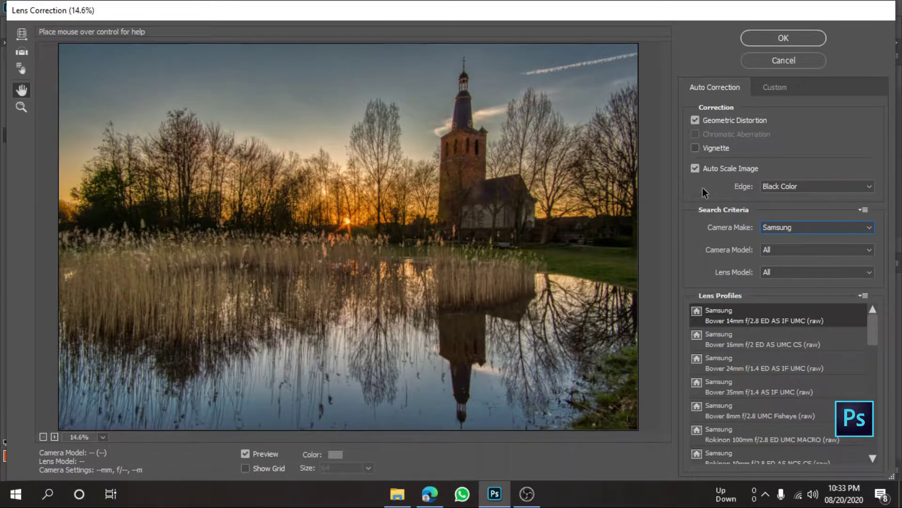
# Turn on automatic vignette removal, fill edges with White, and try Parrot and RICOH makes.
pyautogui.click(701, 146)
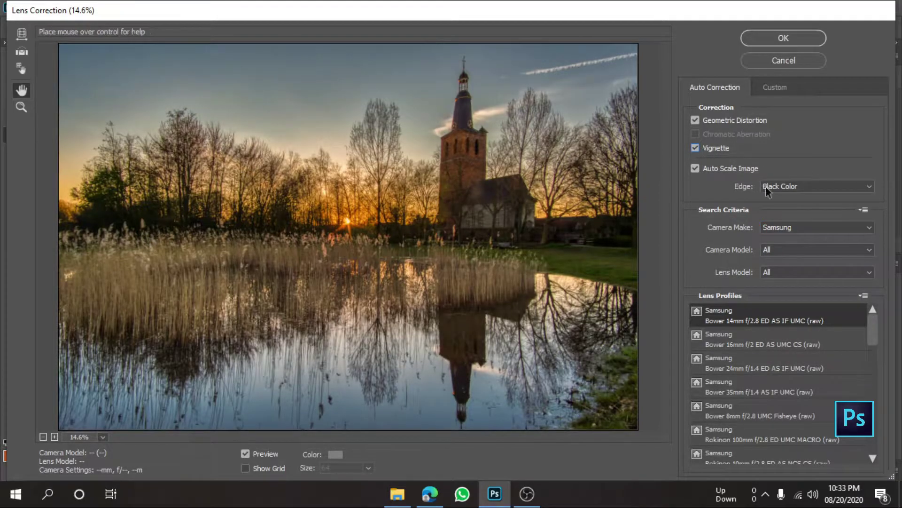
pyautogui.click(820, 187)
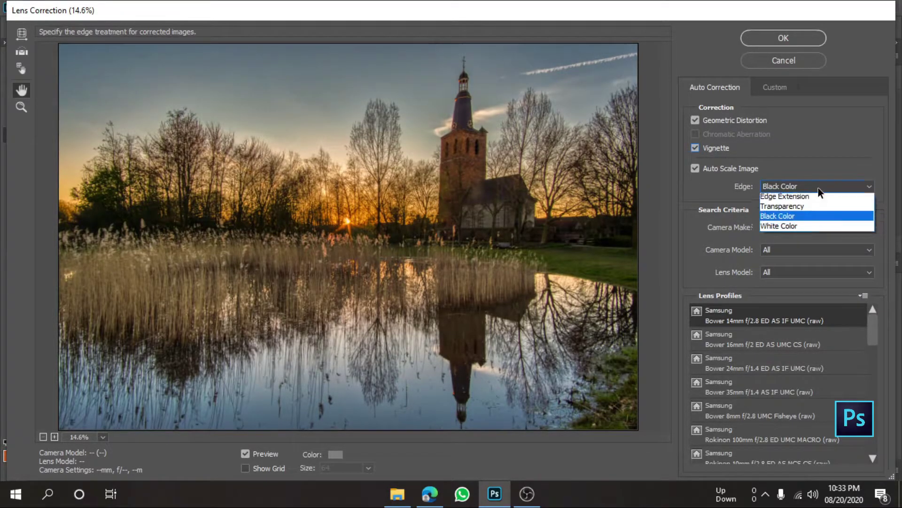
pyautogui.click(796, 228)
pyautogui.click(800, 204)
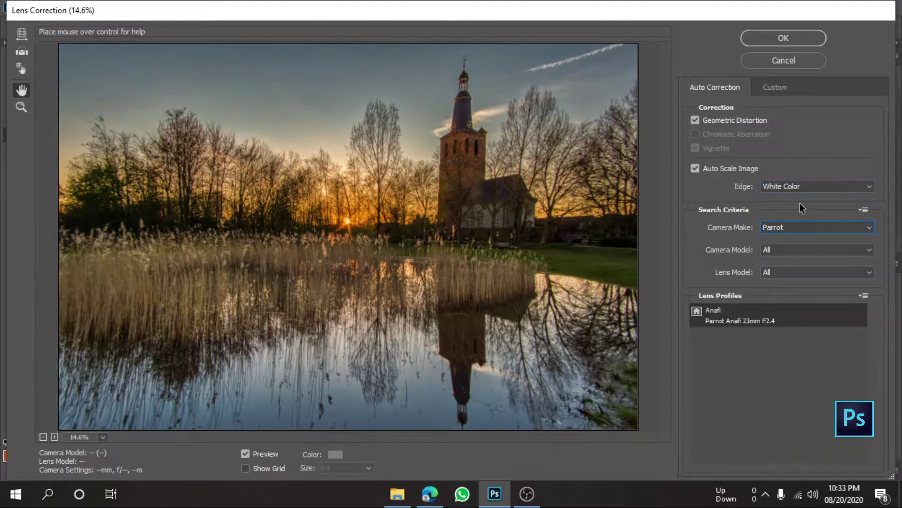
pyautogui.click(800, 226)
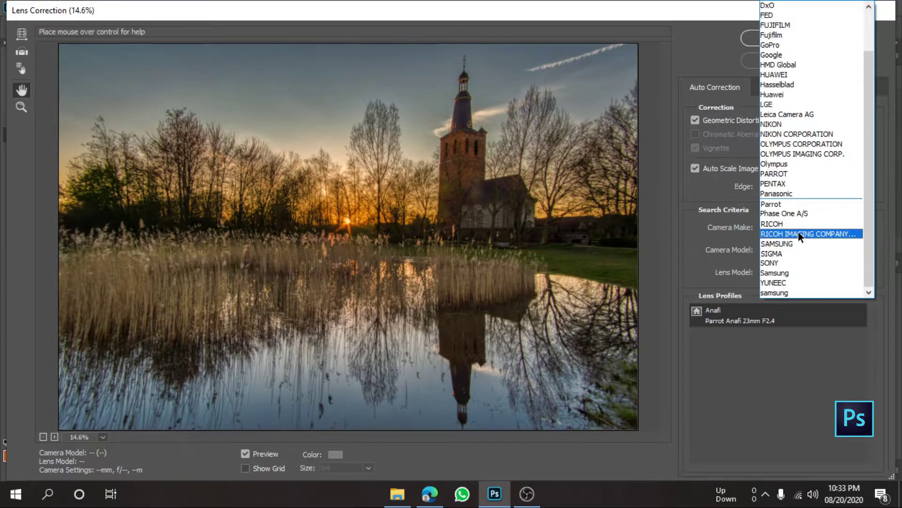
pyautogui.click(798, 233)
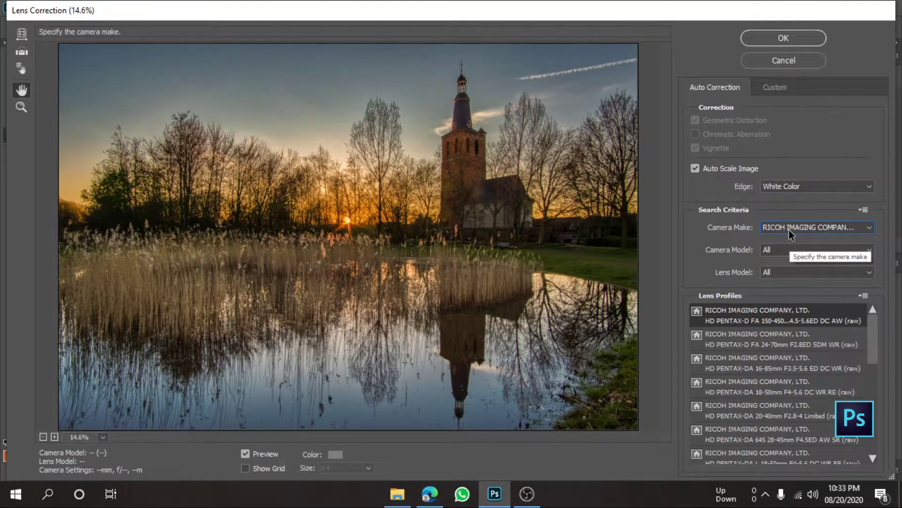
# Set the camera make to Apple and the camera model to iPhone 11 Pro.
pyautogui.click(790, 229)
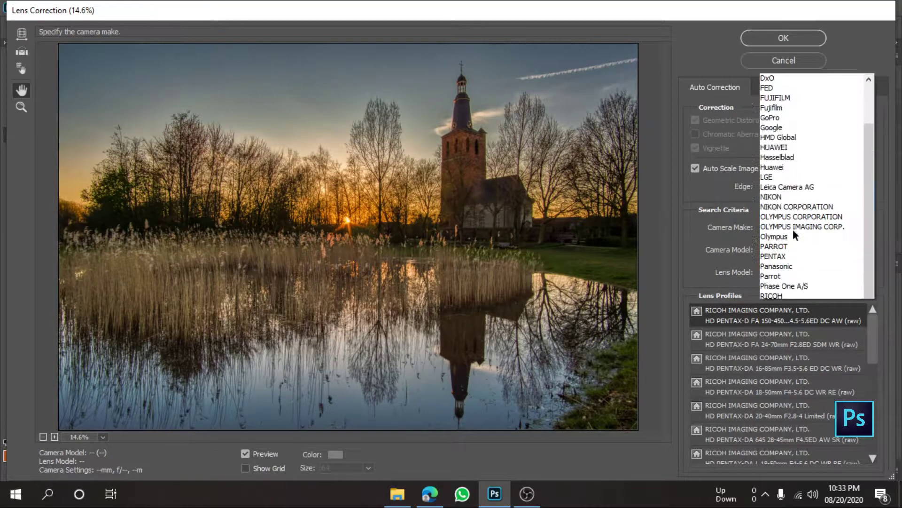
pyautogui.scroll(2, 788, 22)
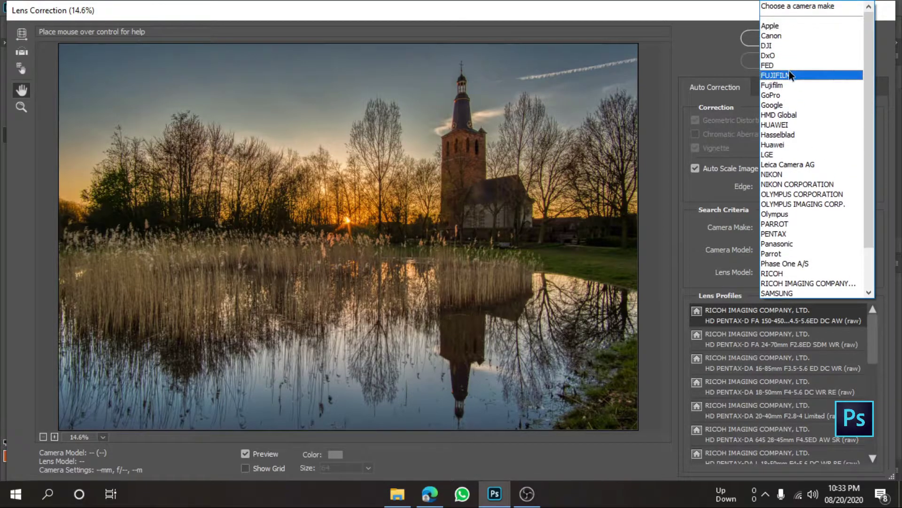
pyautogui.click(782, 20)
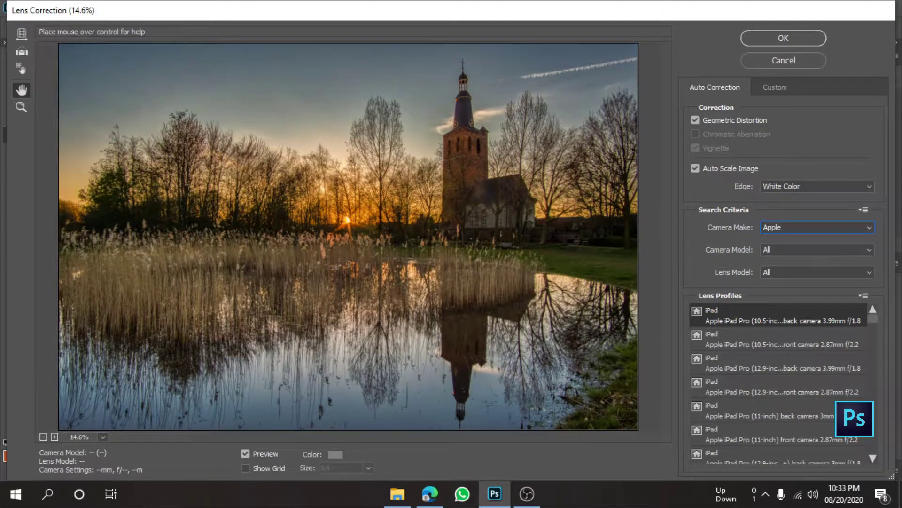
pyautogui.click(825, 252)
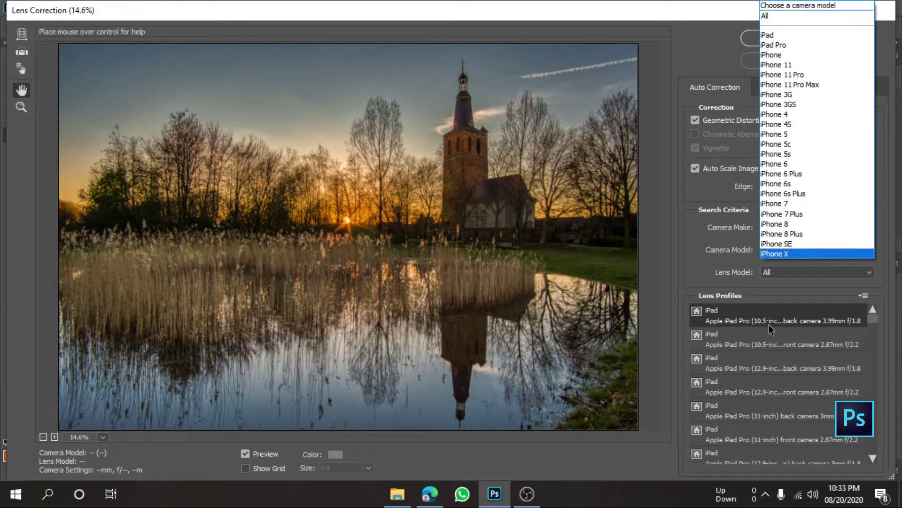
pyautogui.click(796, 74)
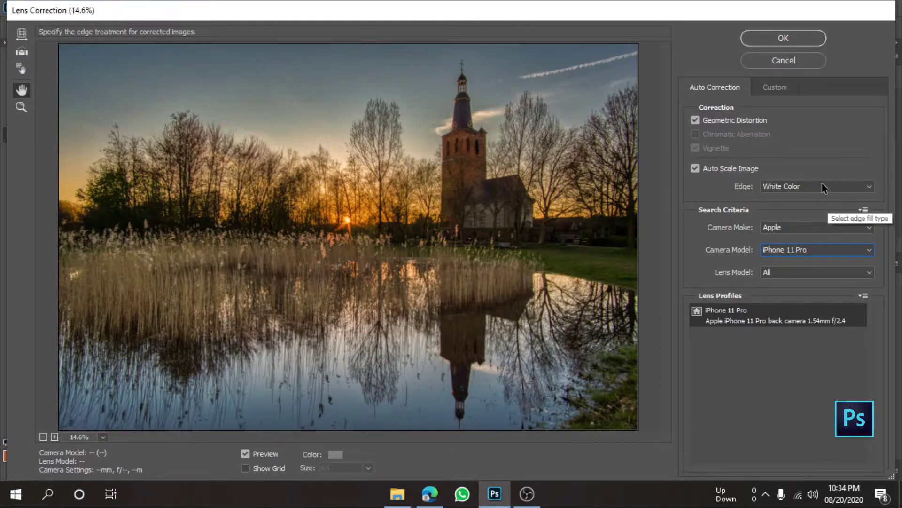
# Browse the lens model and camera model lists, keeping iPhone 11 Pro.
pyautogui.click(785, 272)
pyautogui.scroll(-5, 786, 264)
pyautogui.scroll(-4, 786, 264)
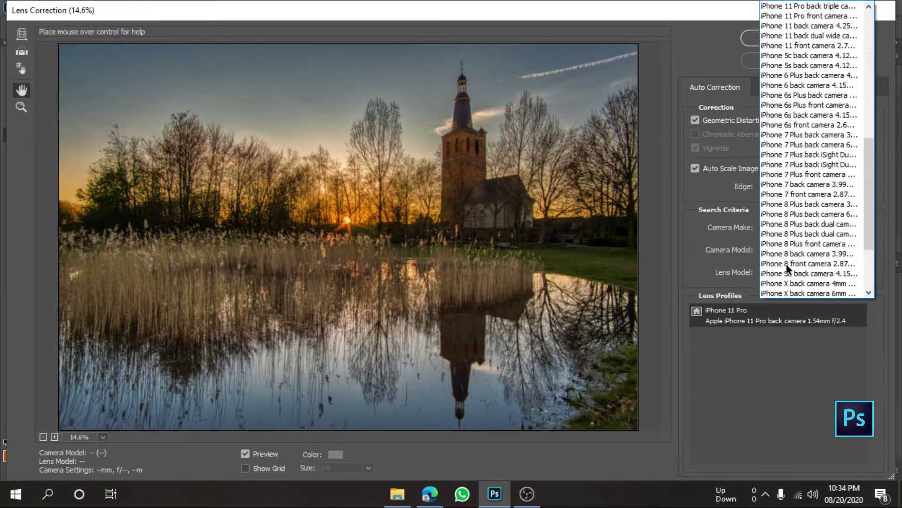
pyautogui.scroll(-3, 786, 264)
pyautogui.scroll(-3, 788, 264)
pyautogui.click(696, 292)
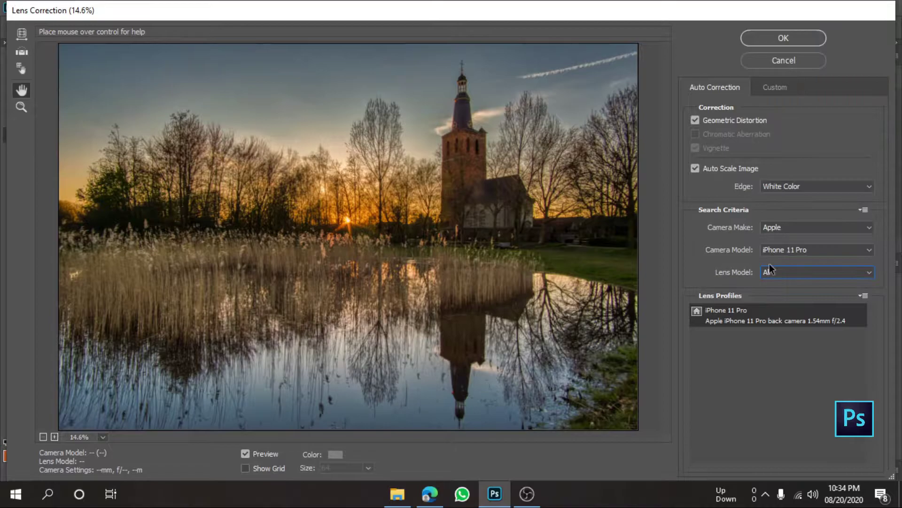
pyautogui.click(830, 249)
pyautogui.click(746, 226)
# Switch the camera make to Samsung and look through its camera models.
pyautogui.click(806, 227)
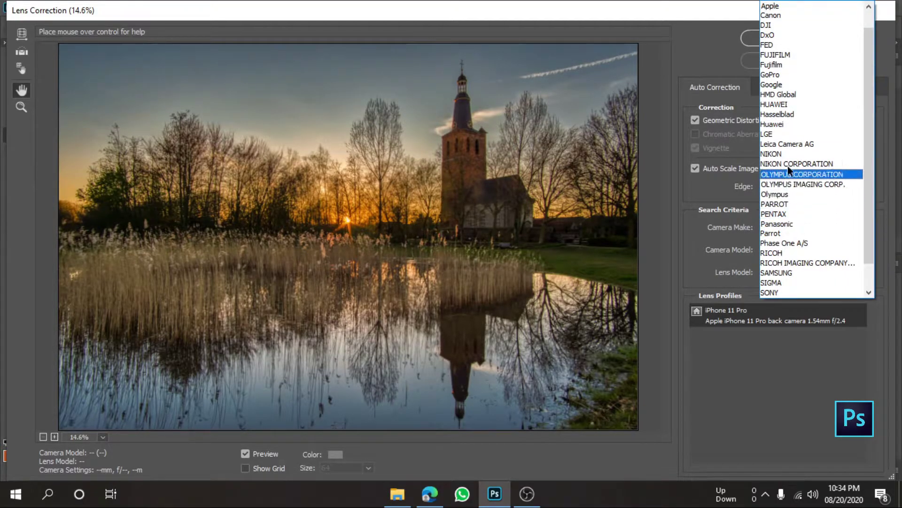
pyautogui.scroll(-1, 788, 166)
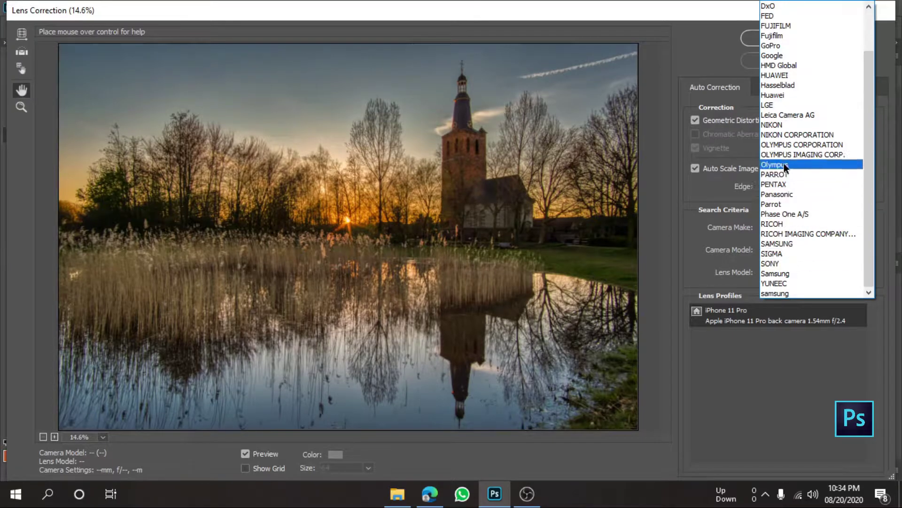
pyautogui.click(791, 272)
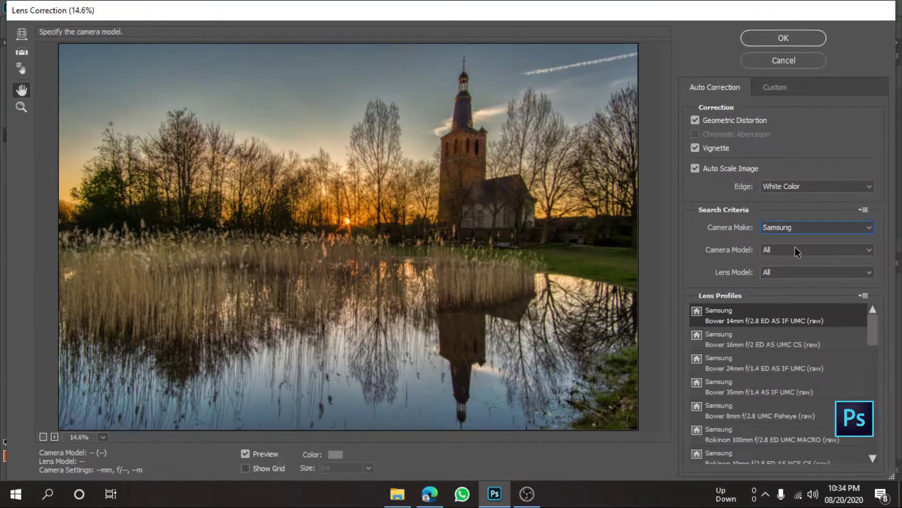
pyautogui.click(796, 248)
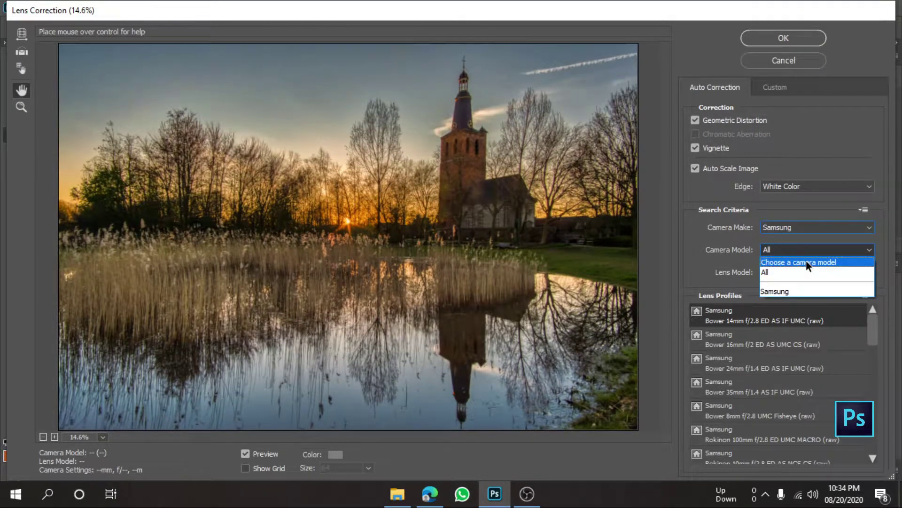
pyautogui.click(799, 232)
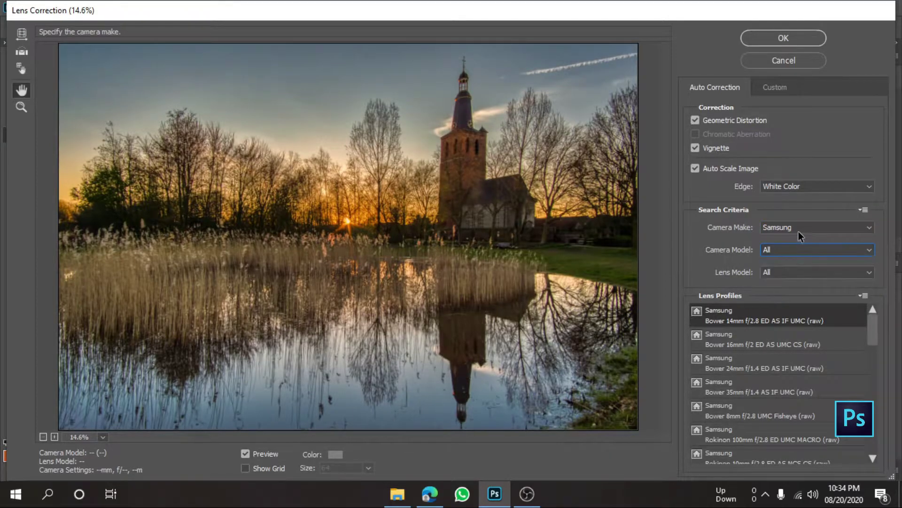
pyautogui.scroll(3, 801, 230)
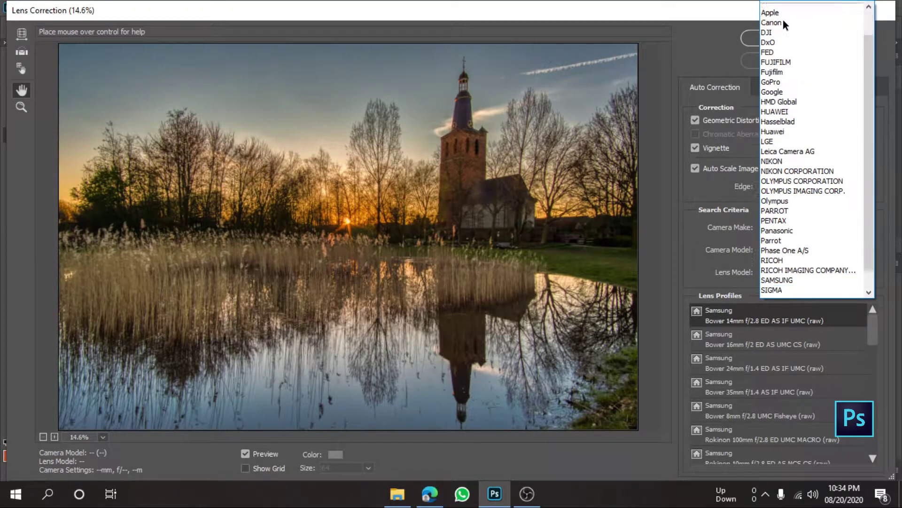
pyautogui.press('Escape')
# Set the camera make back to Apple with iPhone 11 Pro as the model.
pyautogui.click(818, 229)
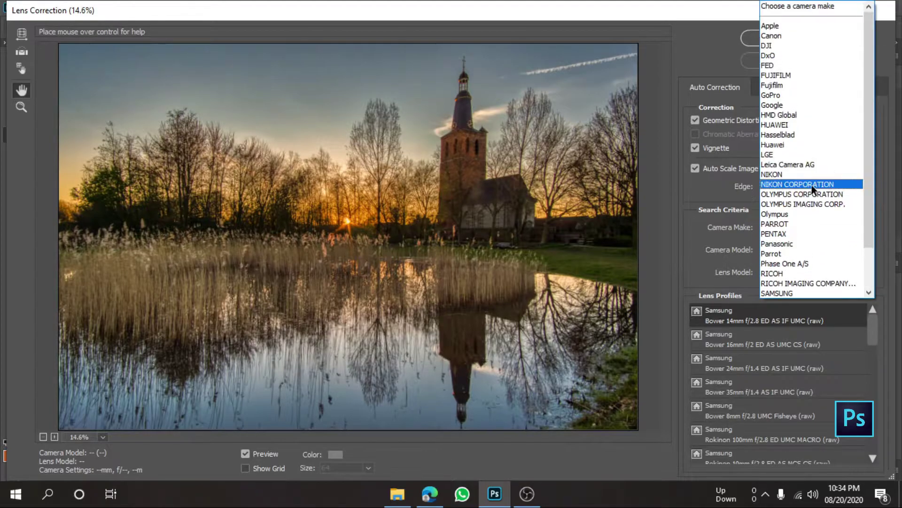
pyautogui.click(779, 25)
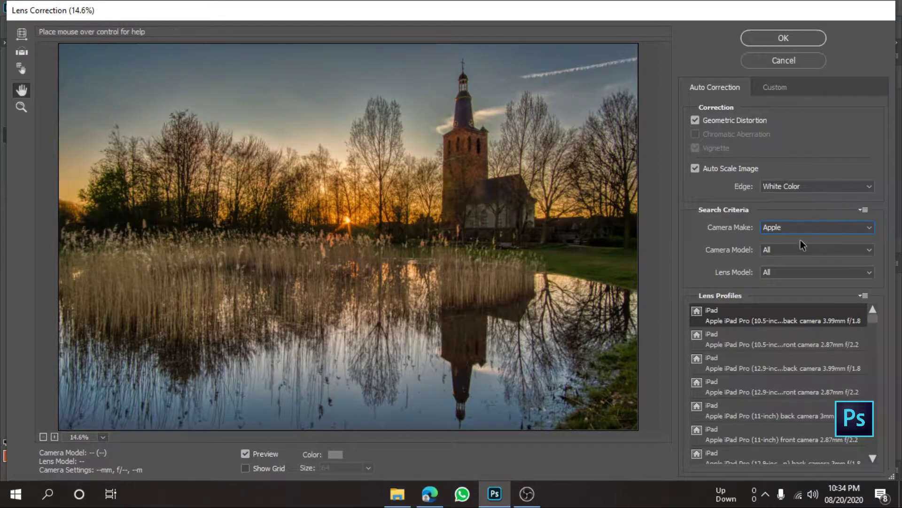
pyautogui.click(807, 251)
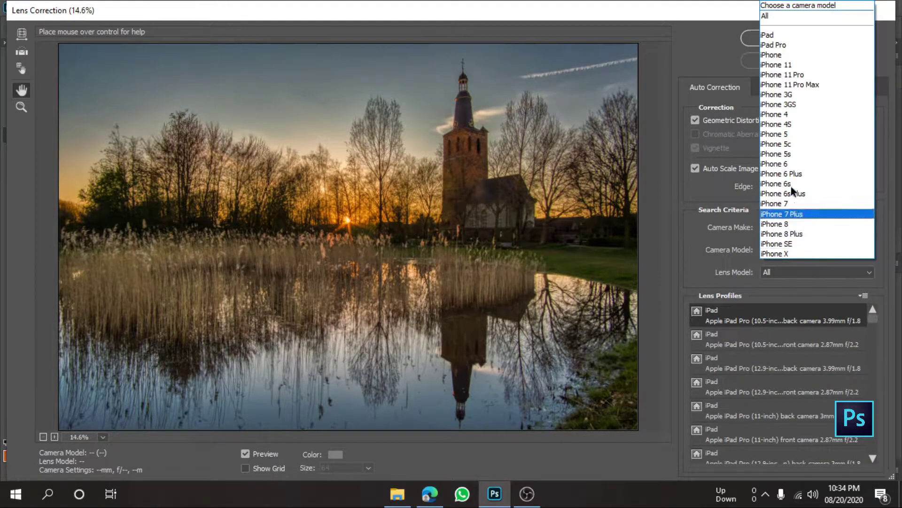
pyautogui.click(804, 74)
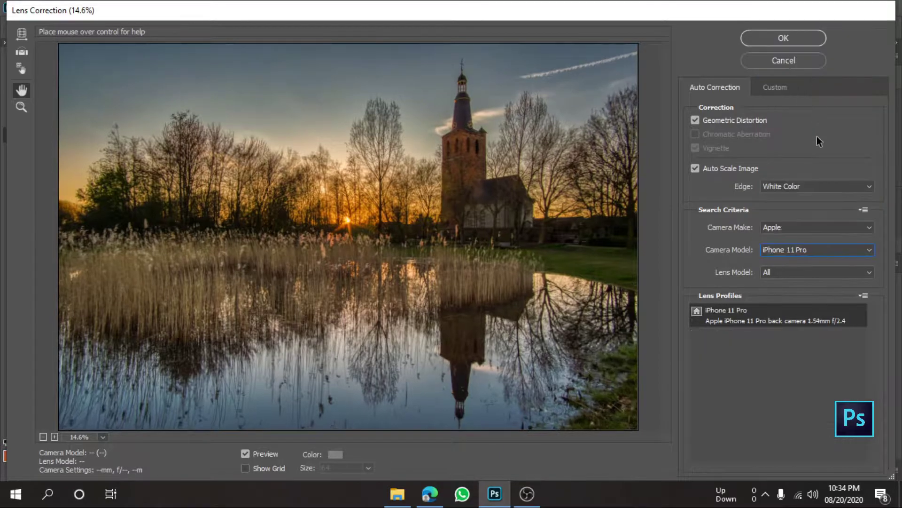
# Choose an iPhone 11 Pro Max back-camera lens as the lens model.
pyautogui.click(794, 267)
pyautogui.scroll(-1, 793, 266)
pyautogui.scroll(-4, 793, 266)
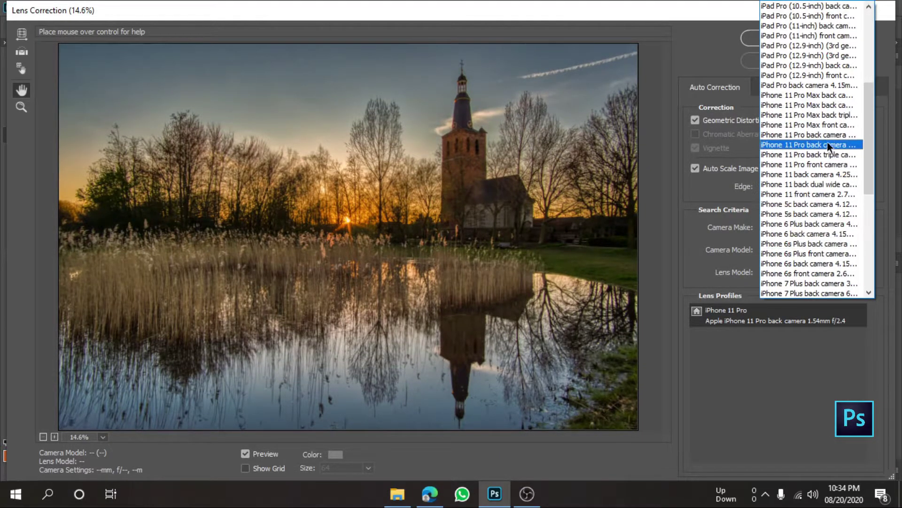
pyautogui.scroll(4, 802, 138)
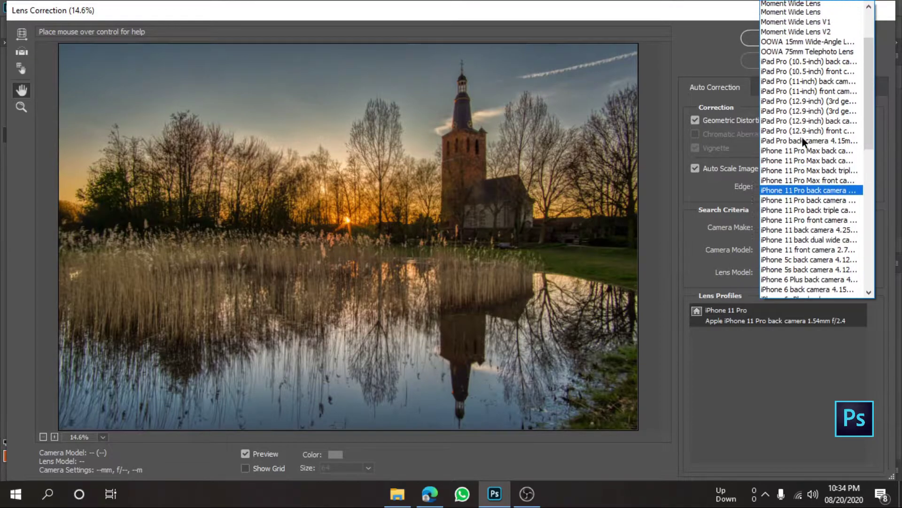
pyautogui.scroll(2, 802, 137)
pyautogui.scroll(1, 803, 137)
pyautogui.scroll(-3, 816, 255)
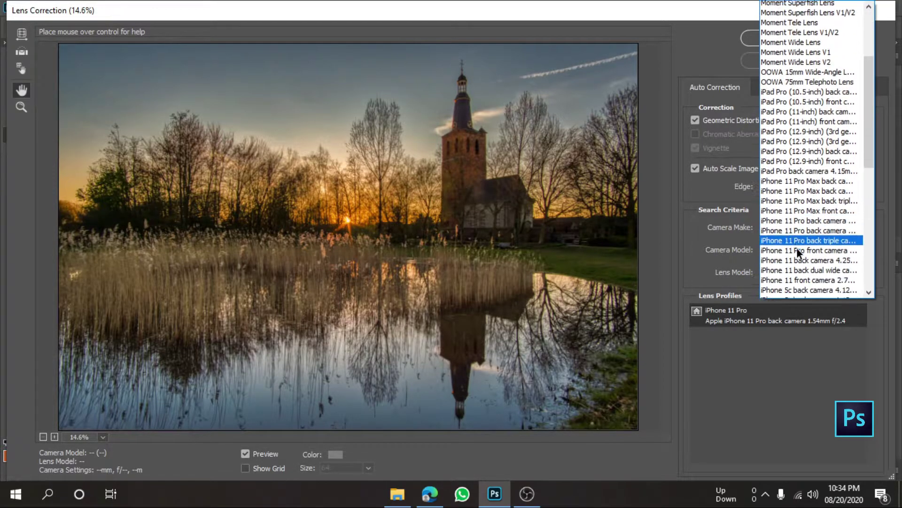
pyautogui.scroll(-1, 797, 248)
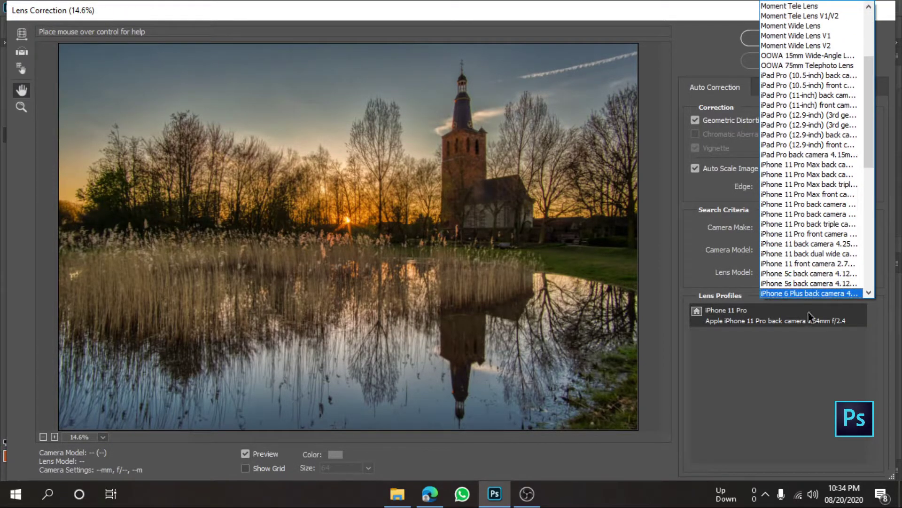
pyautogui.click(818, 177)
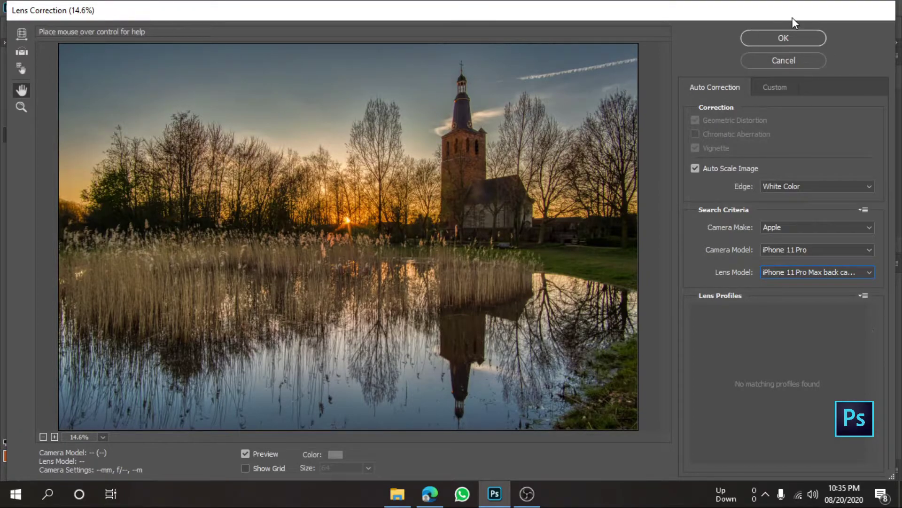
# Apply the lens correction, then open Liquify and raise brush density to 65.
pyautogui.click(784, 38)
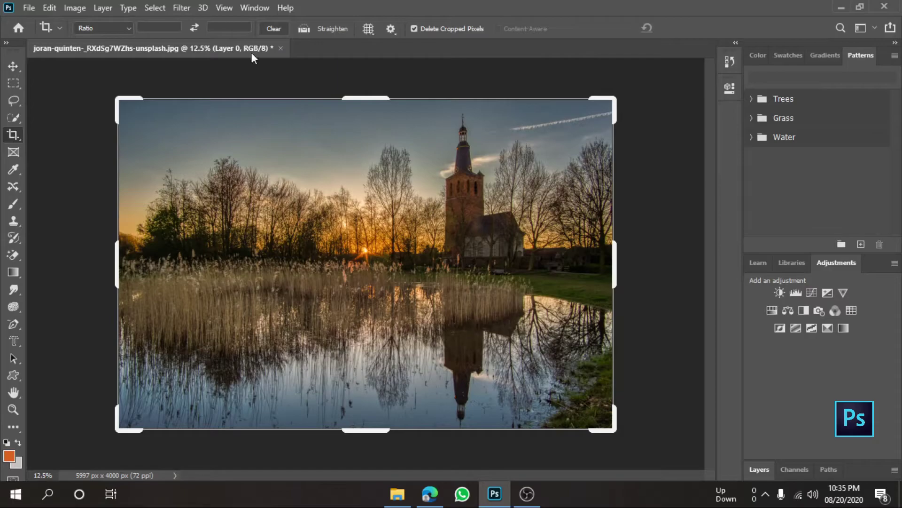
pyautogui.click(182, 7)
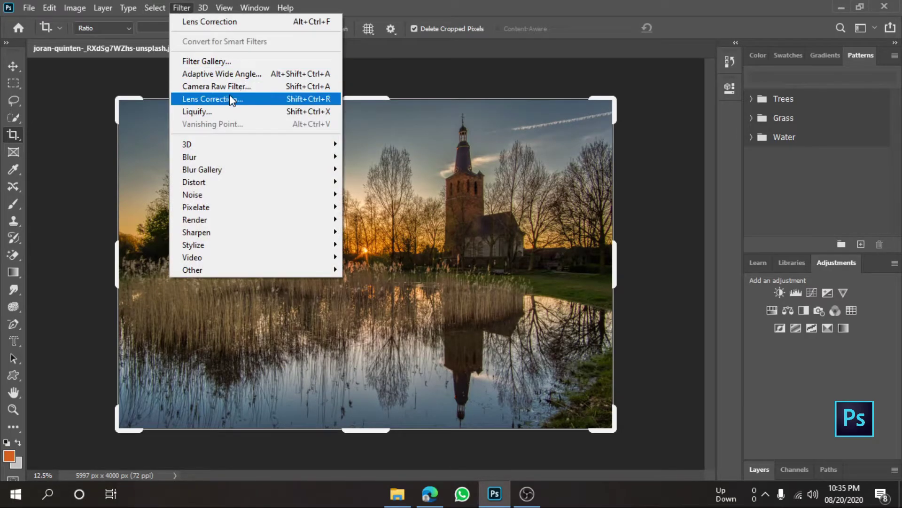
pyautogui.click(218, 111)
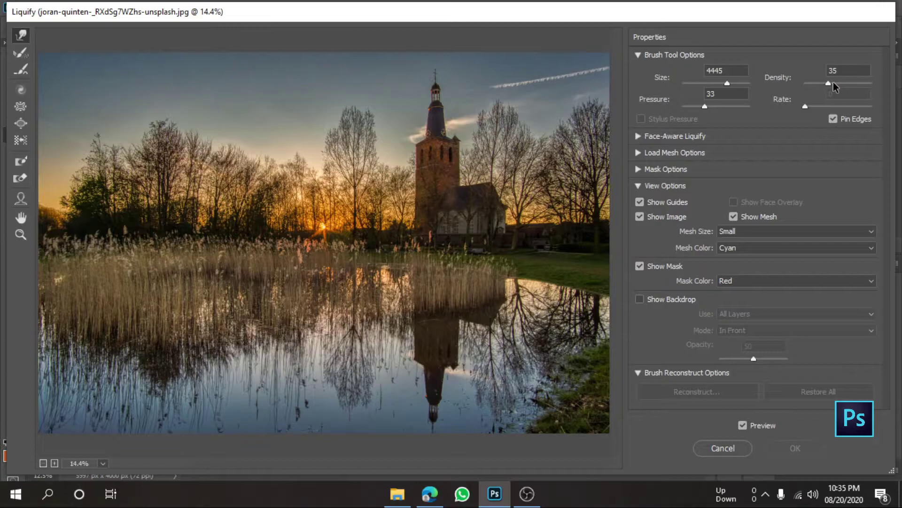
pyautogui.moveTo(833, 83); pyautogui.dragTo(840, 83)
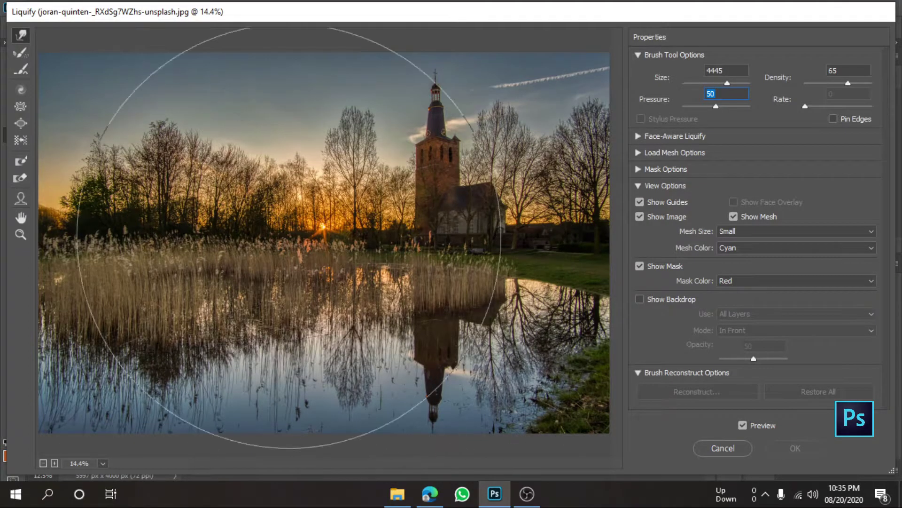
# Forward-warp the sun, church and pond reflections, then undo and redo the warps.
pyautogui.moveTo(282, 313)
pyautogui.mouseDown()
pyautogui.moveTo(266, 310)
pyautogui.moveTo(318, 240)
pyautogui.moveTo(225, 235)
pyautogui.mouseUp()
pyautogui.moveTo(545, 264)
pyautogui.mouseDown()
pyautogui.moveTo(458, 240)
pyautogui.moveTo(92, 247)
pyautogui.moveTo(404, 232)
pyautogui.moveTo(463, 242)
pyautogui.moveTo(583, 235)
pyautogui.moveTo(589, 221)
pyautogui.moveTo(588, 235)
pyautogui.moveTo(599, 178)
pyautogui.mouseUp()
pyautogui.moveTo(564, 207); pyautogui.dragTo(592, 179)
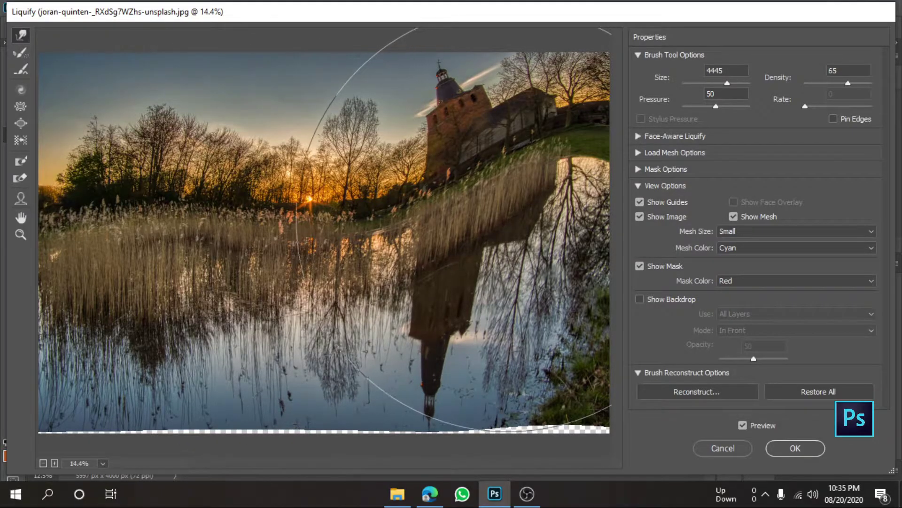
pyautogui.hotkey('ctrl', 'space')
pyautogui.hotkey('ctrl', 'z')
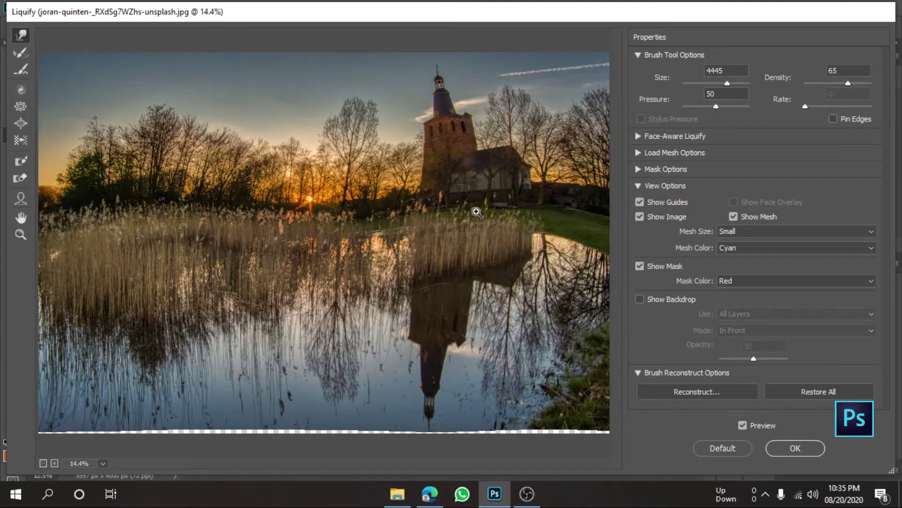
pyautogui.hotkey('ctrl', 'shift', 'z')
pyautogui.hotkey('ctrl', 'shift', 'z')
pyautogui.hotkey('ctrl', 'shift', 'z')
pyautogui.hotkey('ctrl', 'shift', 'z')
pyautogui.hotkey('ctrl', 'shift', 'z')
pyautogui.hotkey('ctrl', 'shift', 'z')
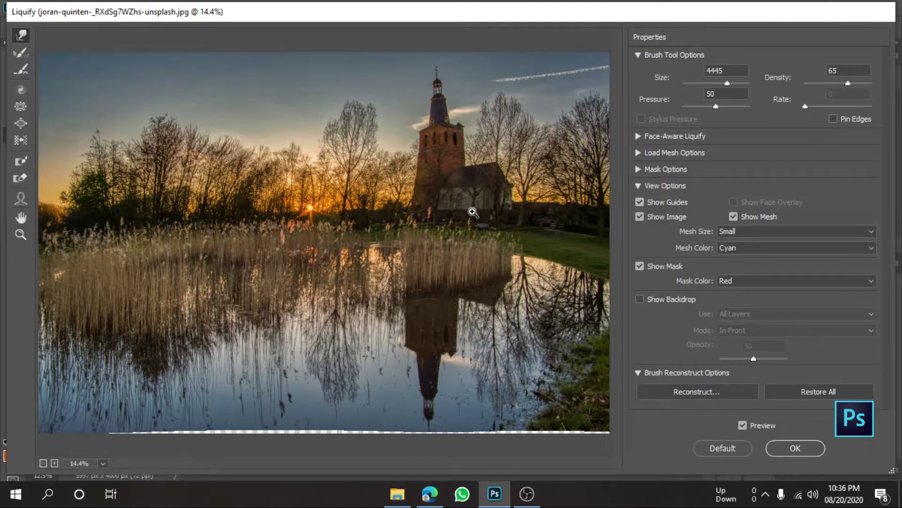
# Undo the warps, expand the Face-Aware Liquify settings, and set a Medium Blue mesh.
pyautogui.hotkey('ctrl', 'z')
pyautogui.hotkey('ctrl', 'z')
pyautogui.hotkey('ctrl', 'z')
pyautogui.hotkey('ctrl', 'z')
pyautogui.hotkey('ctrl', 'z')
pyautogui.hotkey('ctrl', 'z')
pyautogui.hotkey('ctrl', 'z')
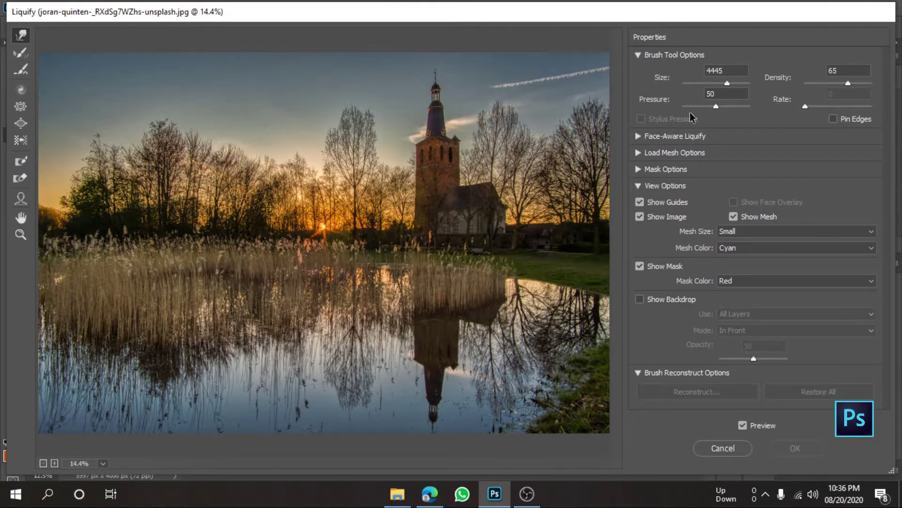
pyautogui.click(640, 137)
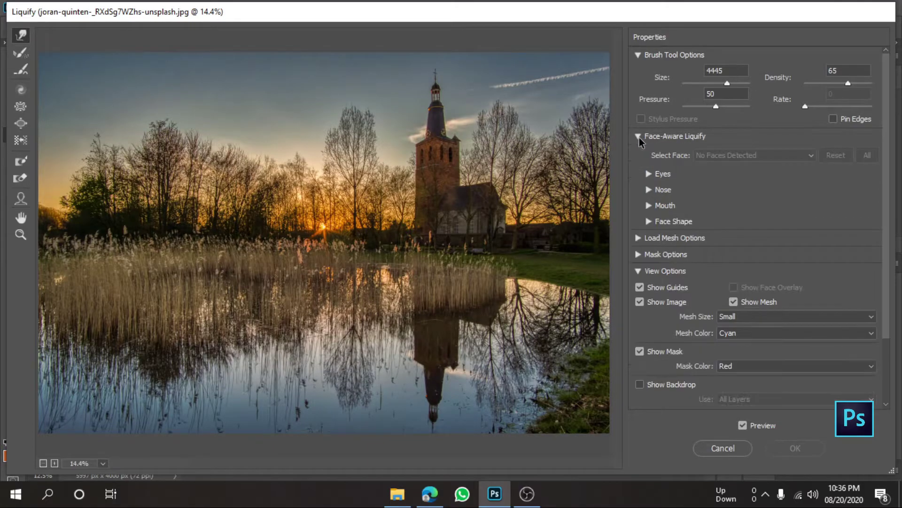
pyautogui.click(648, 189)
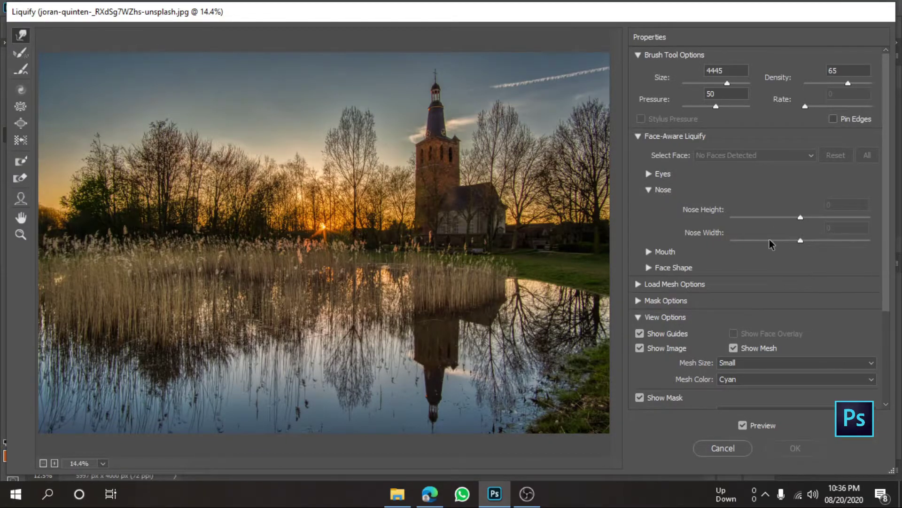
pyautogui.scroll(-5, 701, 286)
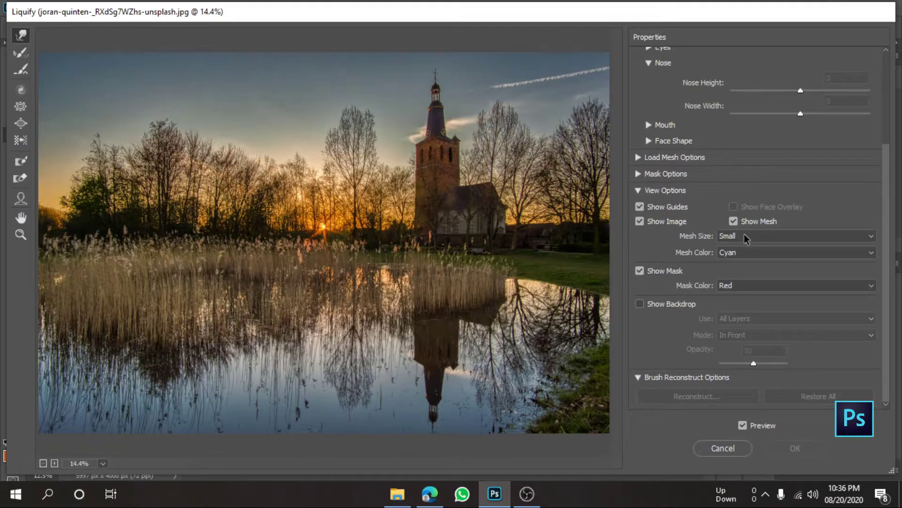
pyautogui.click(746, 239)
pyautogui.click(737, 254)
pyautogui.click(751, 304)
# Warp the church, sun, tree line, reeds and church tower with Forward Warp.
pyautogui.moveTo(489, 254); pyautogui.dragTo(573, 245)
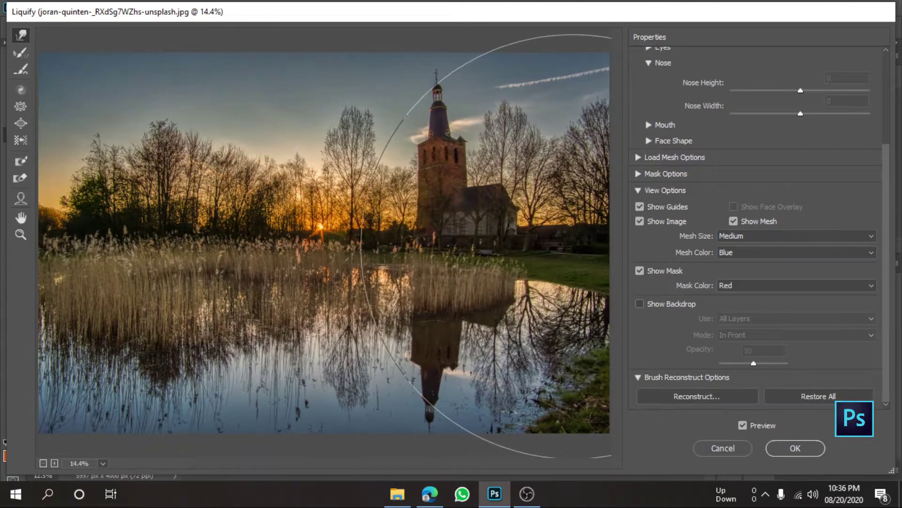
pyautogui.scroll(5, 781, 357)
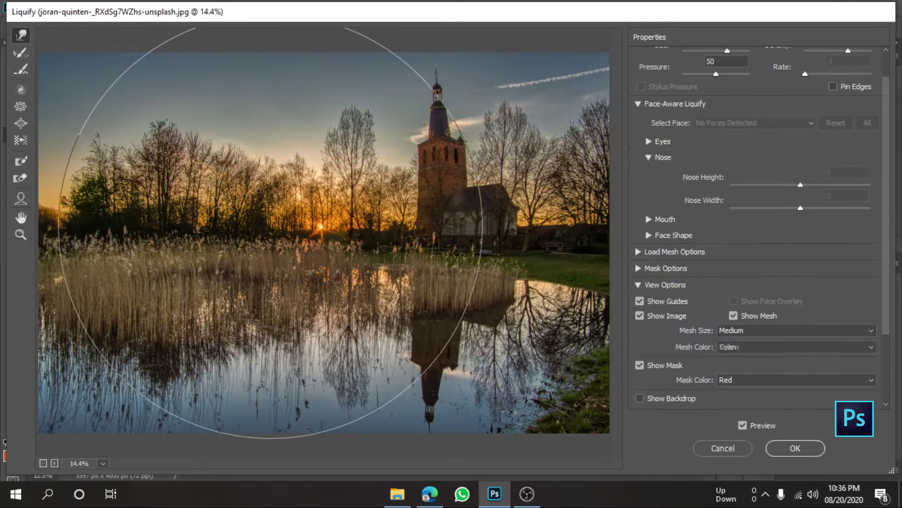
pyautogui.scroll(2, 682, 155)
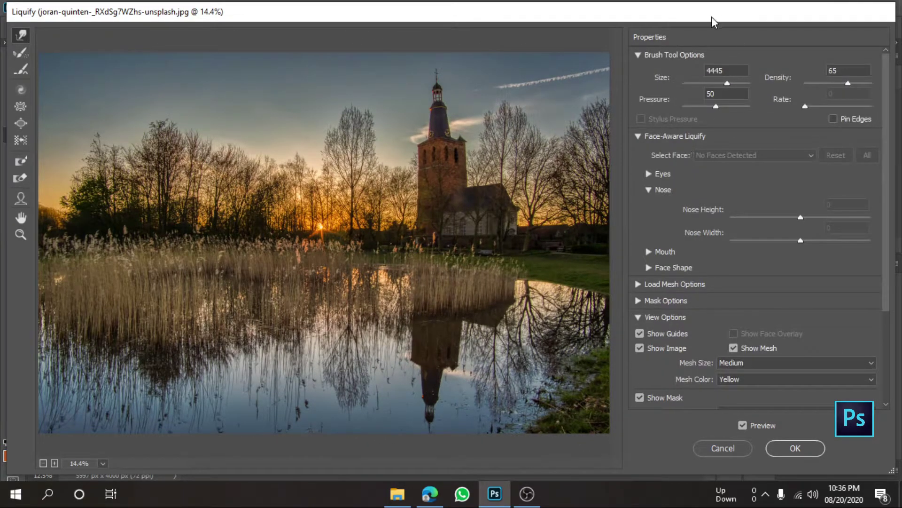
pyautogui.scroll(-1, 714, 185)
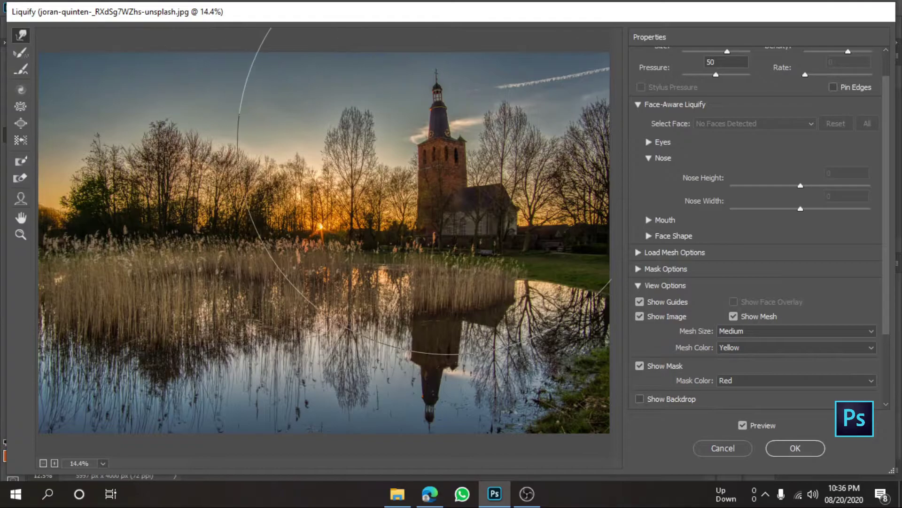
pyautogui.moveTo(266, 181); pyautogui.dragTo(321, 141)
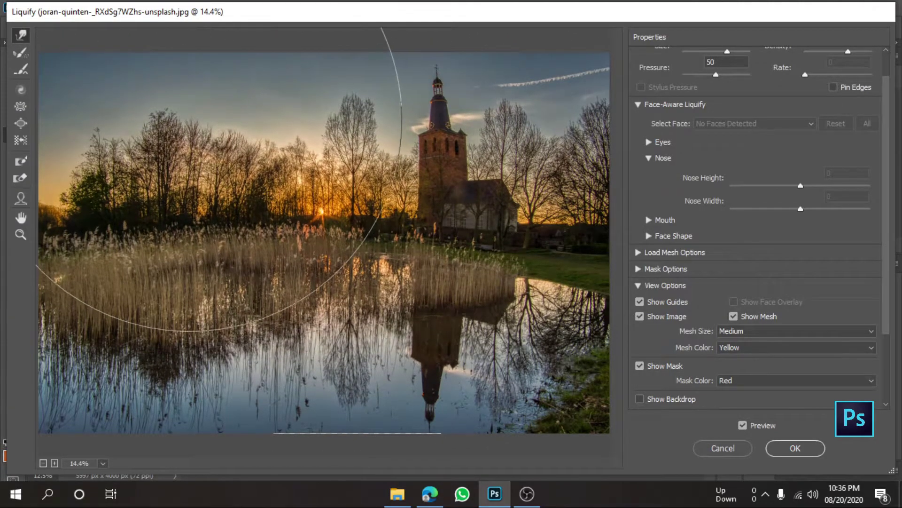
pyautogui.moveTo(320, 141)
pyautogui.mouseDown()
pyautogui.moveTo(337, 1)
pyautogui.moveTo(231, 19)
pyautogui.mouseUp()
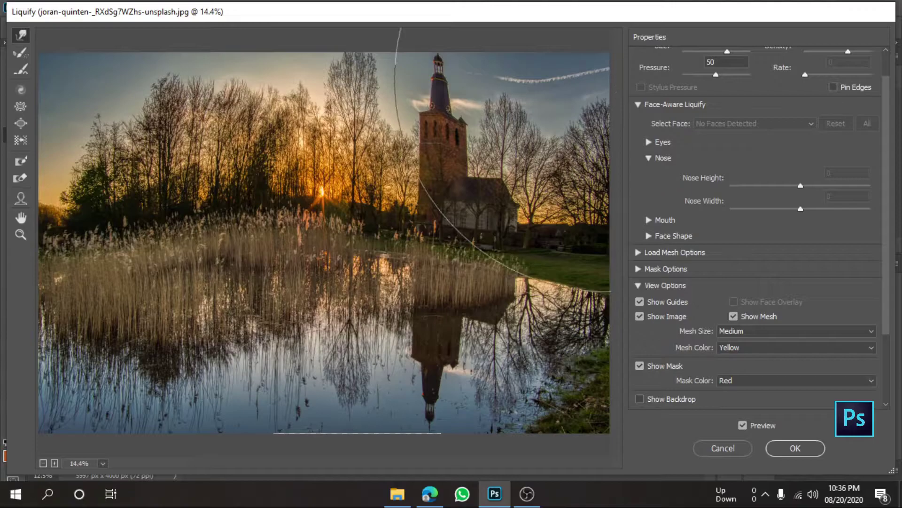
pyautogui.moveTo(592, 112); pyautogui.dragTo(602, 14)
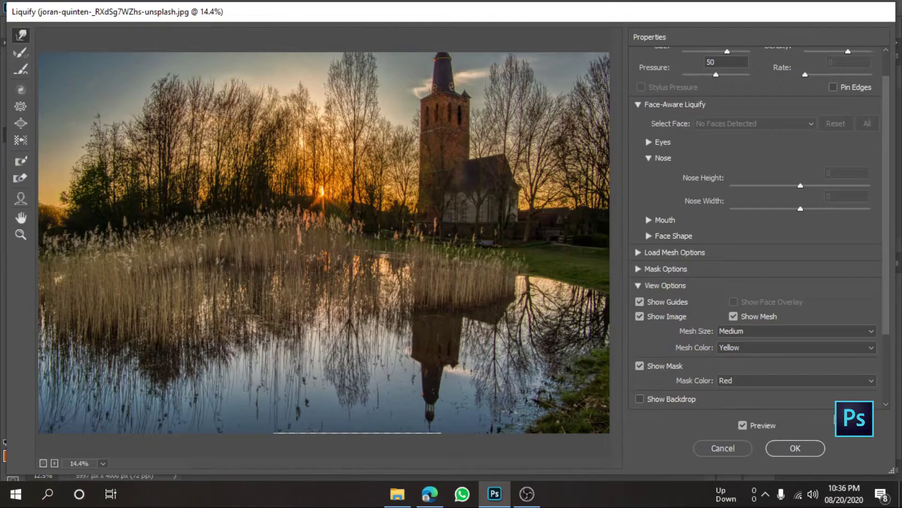
# Set the mesh to Large and Green, then hold Alt to reset the warps.
pyautogui.click(762, 331)
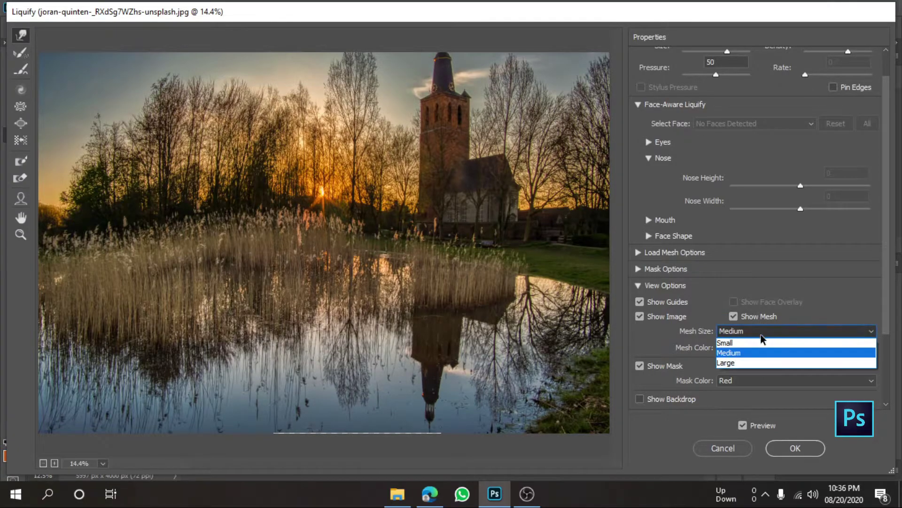
pyautogui.click(751, 365)
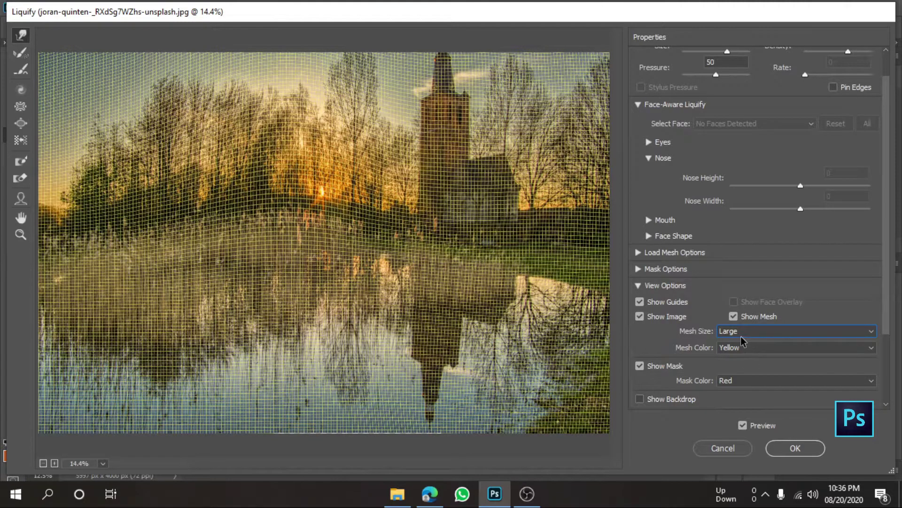
pyautogui.click(759, 348)
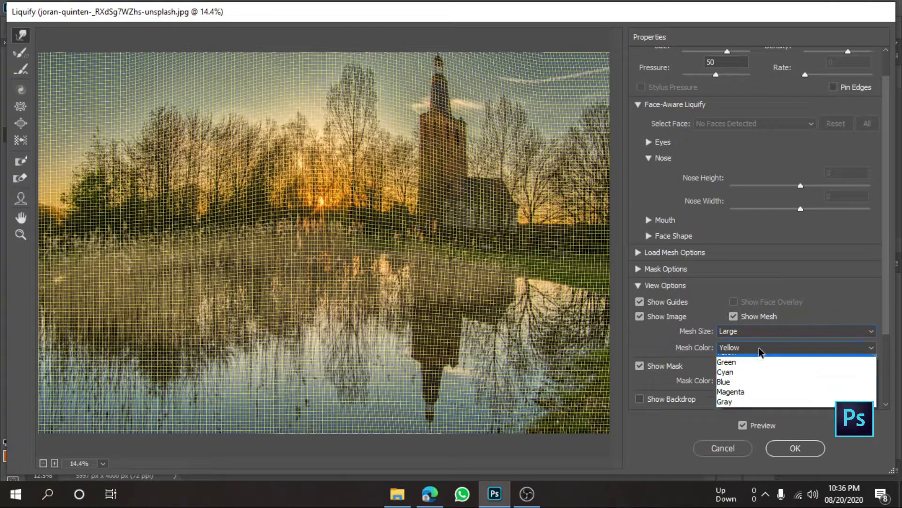
pyautogui.click(741, 379)
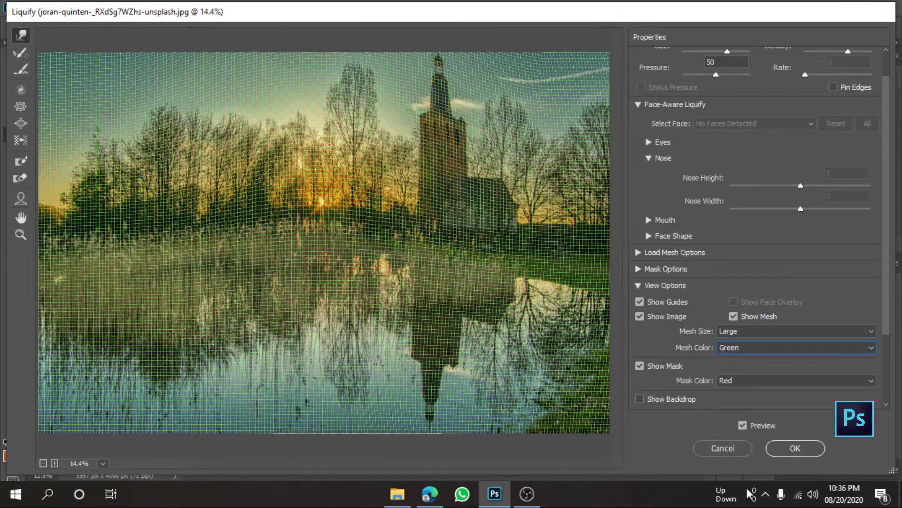
pyautogui.press('alt')
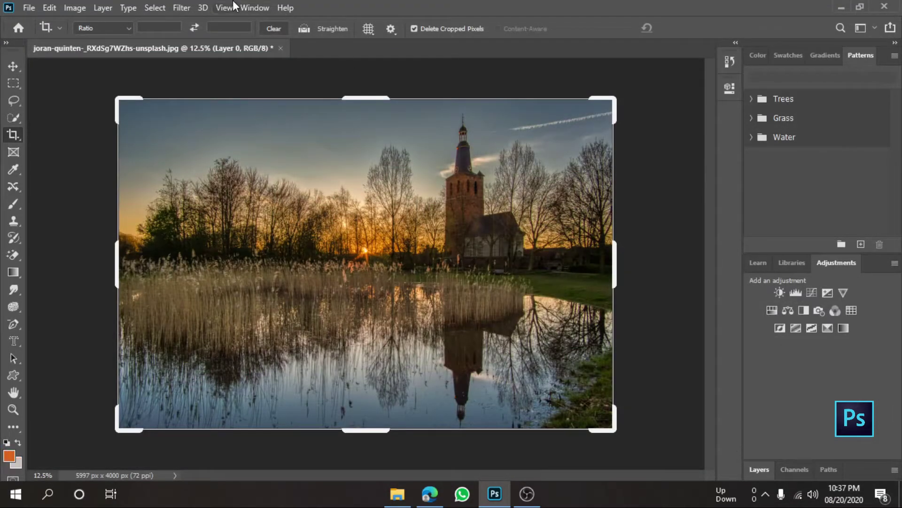
# Reopen Liquify and twirl the tree line left of the sun clockwise.
pyautogui.click(182, 8)
pyautogui.click(223, 111)
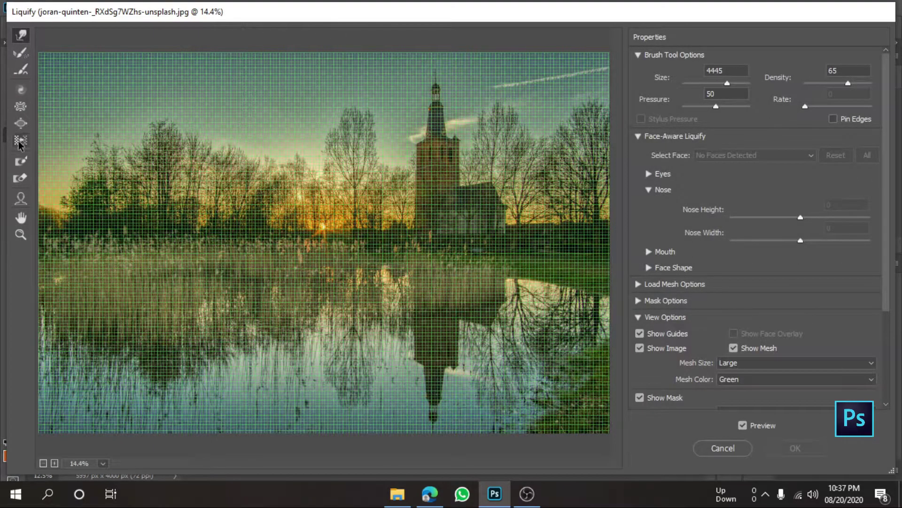
pyautogui.click(21, 89)
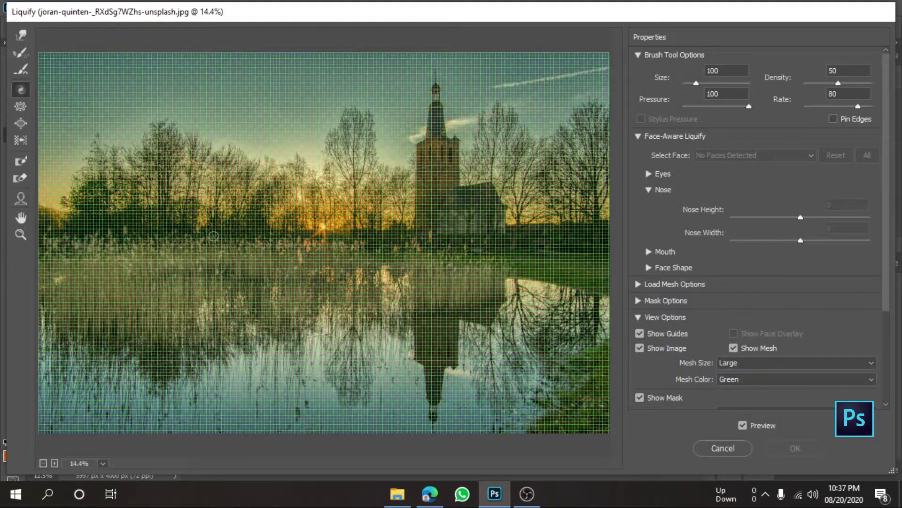
pyautogui.moveTo(213, 236); pyautogui.dragTo(245, 196)
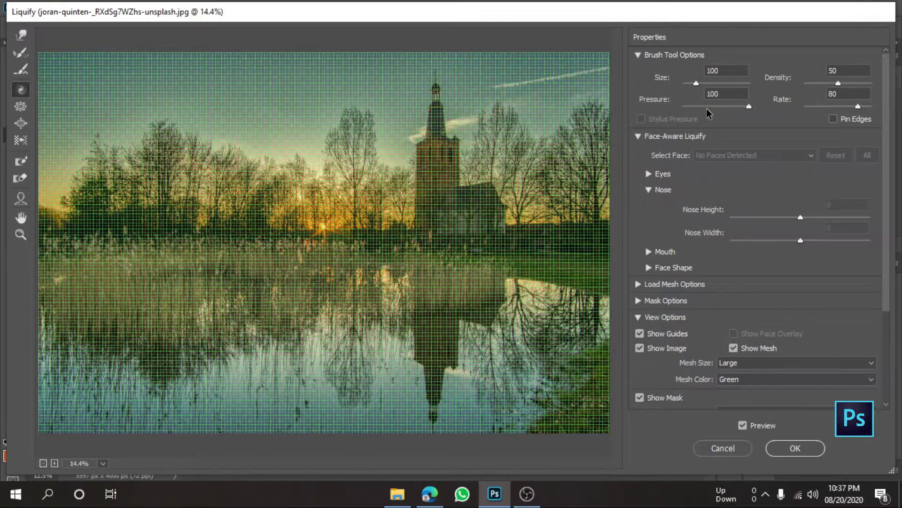
# Set the mesh to Small, expand Load Mesh and Mask Options, and apply Liquify.
pyautogui.click(813, 368)
pyautogui.click(774, 376)
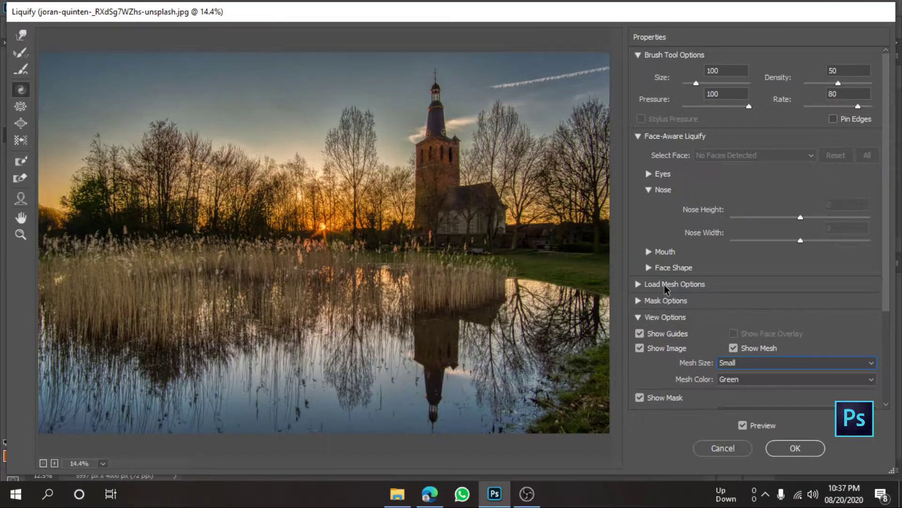
pyautogui.click(639, 284)
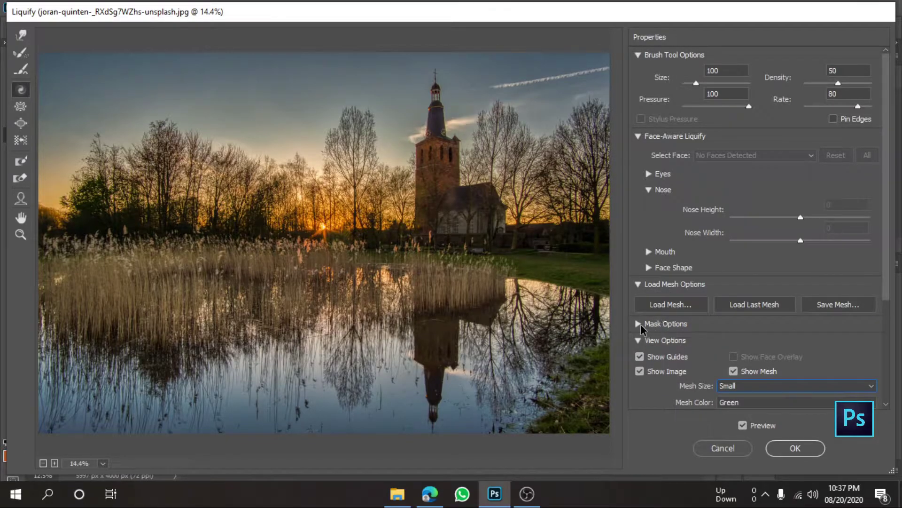
pyautogui.click(639, 323)
pyautogui.scroll(-5, 658, 309)
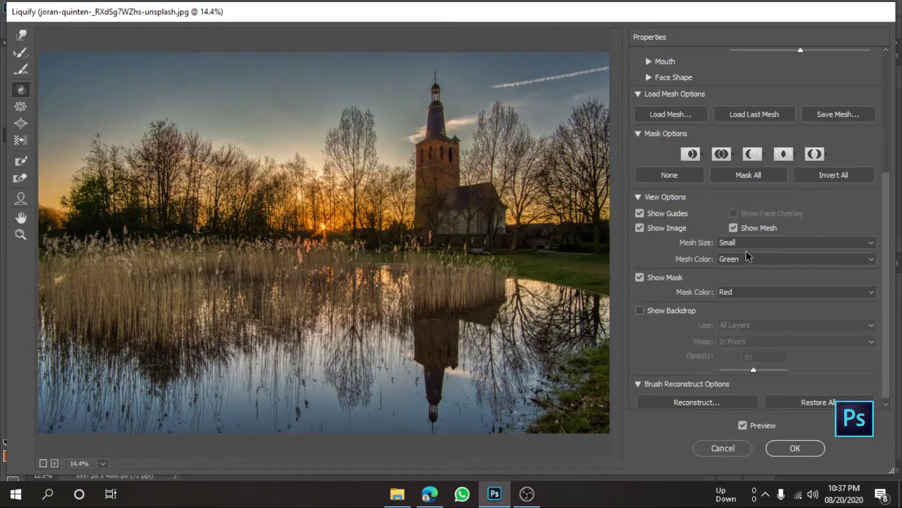
pyautogui.click(757, 154)
pyautogui.click(311, 172)
pyautogui.scroll(-1, 757, 235)
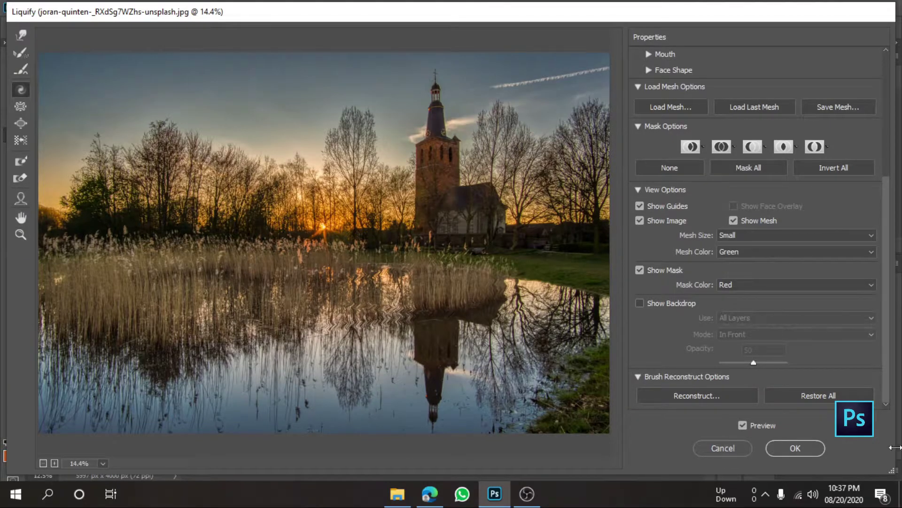
pyautogui.click(799, 449)
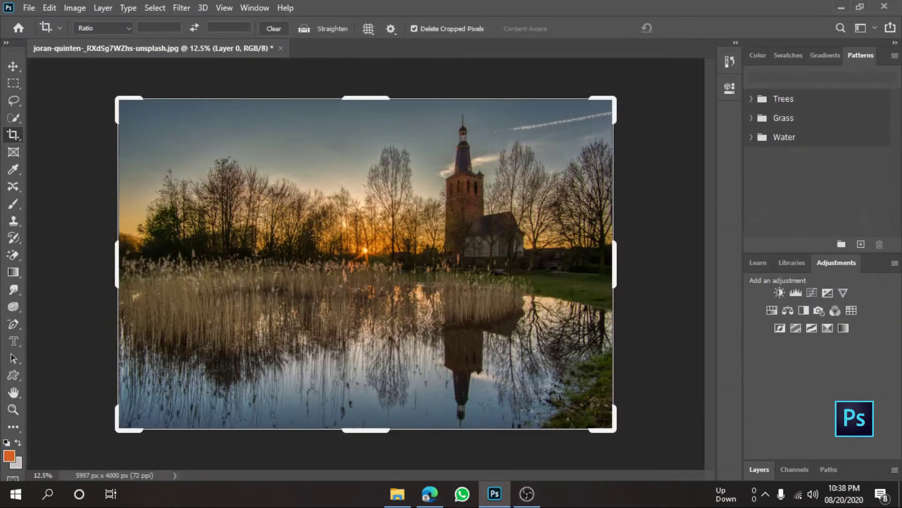
# Apply the Average blur to the photo, then undo it.
pyautogui.click(184, 9)
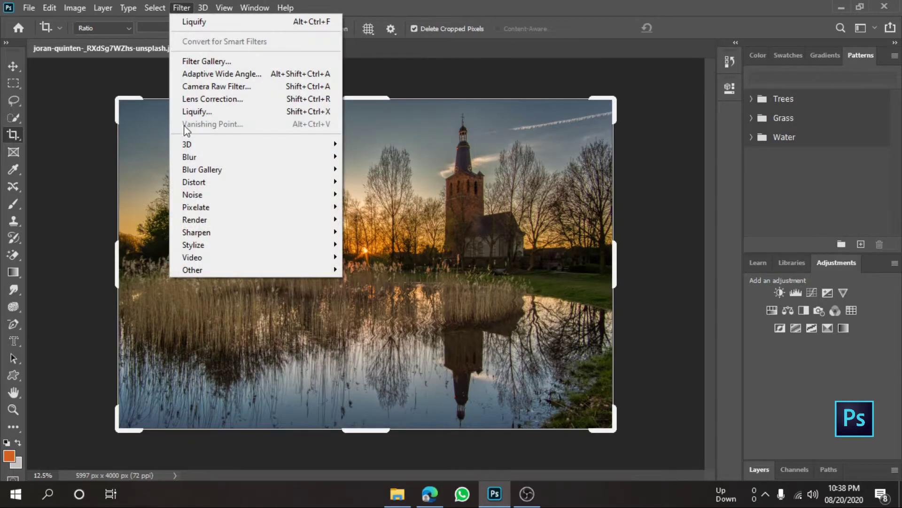
pyautogui.moveTo(189, 157)
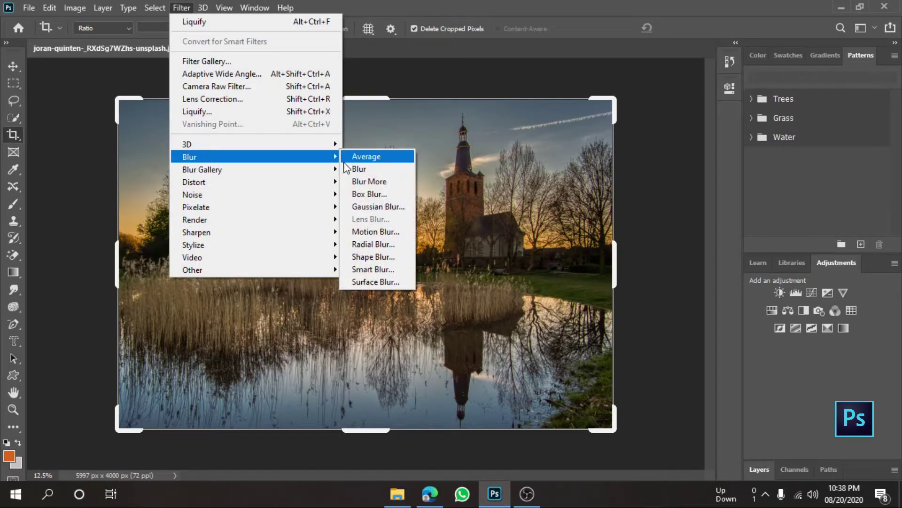
pyautogui.click(352, 158)
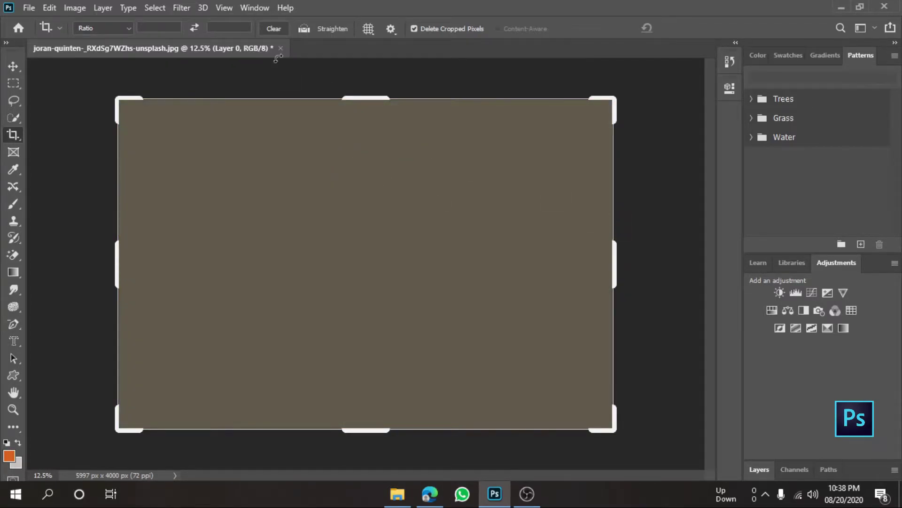
pyautogui.hotkey('ctrl', 'z')
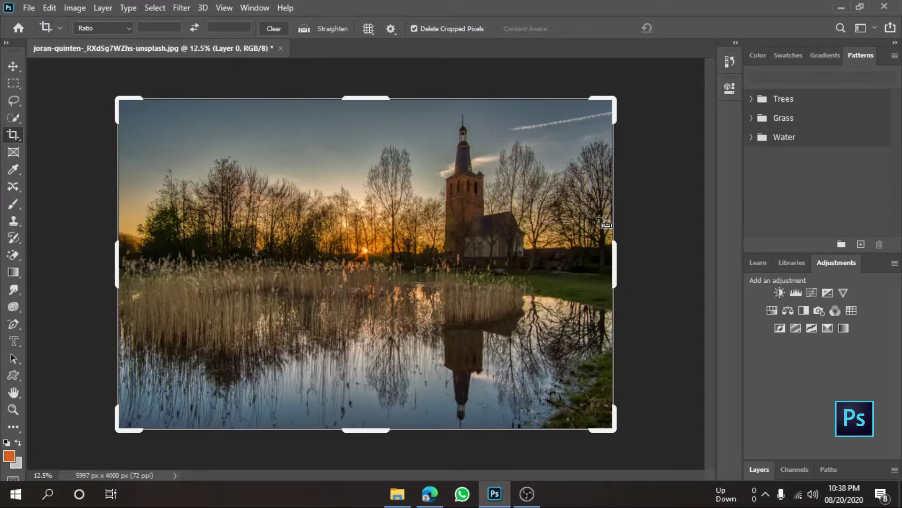
# Apply Blur More to the photo and cancel the accidental crop box.
pyautogui.click(181, 8)
pyautogui.moveTo(253, 156)
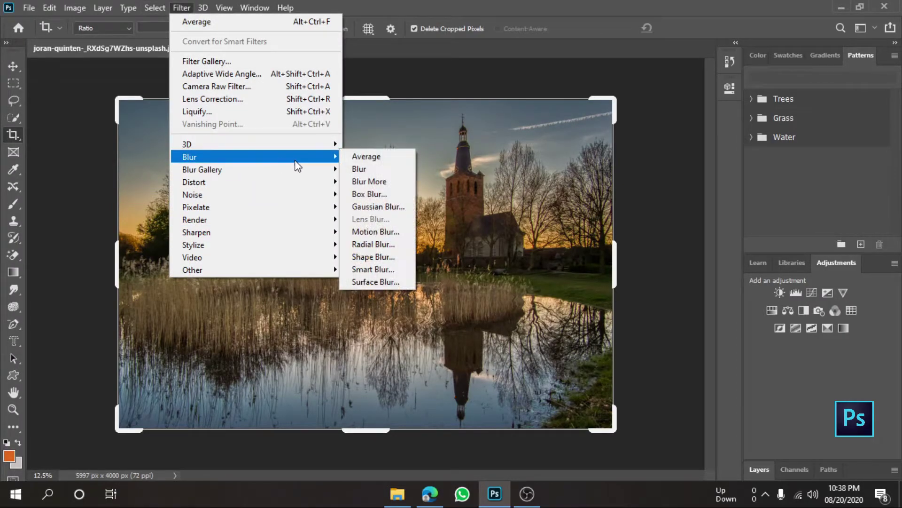
pyautogui.click(368, 182)
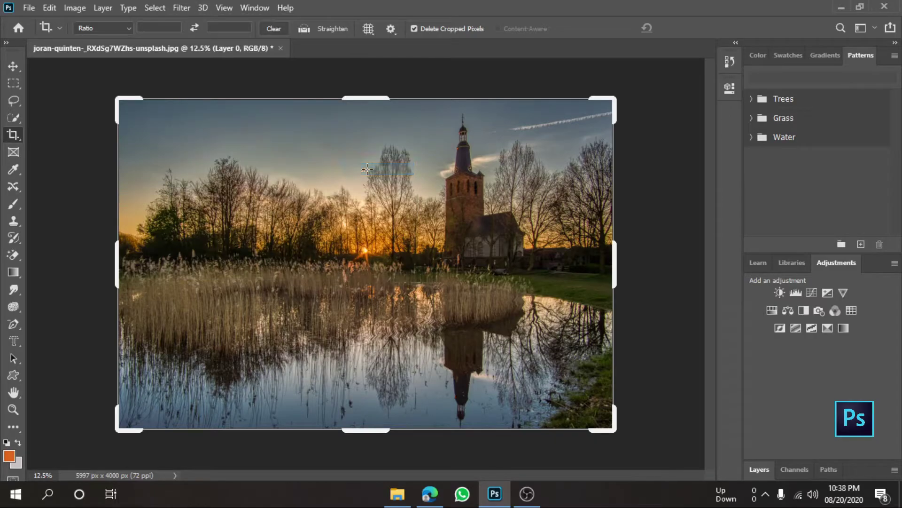
pyautogui.moveTo(369, 180)
pyautogui.mouseDown()
pyautogui.moveTo(359, 218)
pyautogui.moveTo(267, 229)
pyautogui.mouseUp()
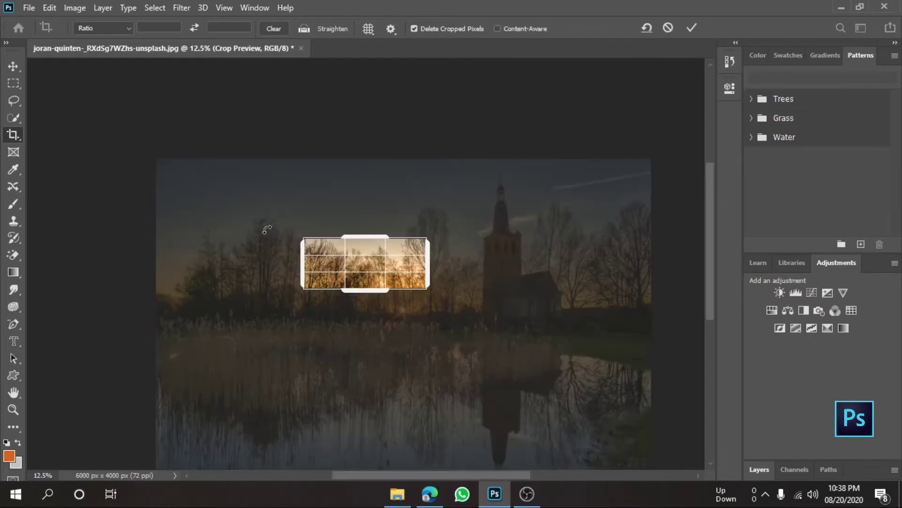
pyautogui.press('Escape')
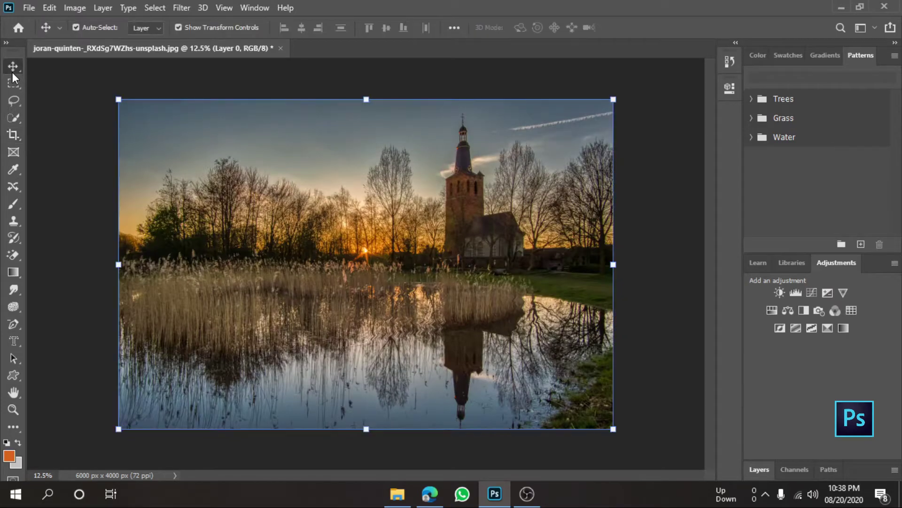
# Apply Blur More to the photo twice.
pyautogui.click(181, 8)
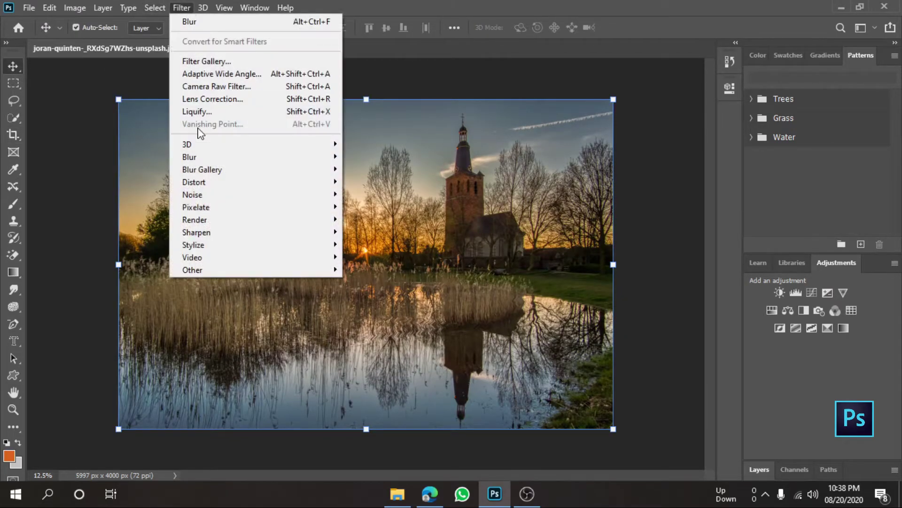
pyautogui.moveTo(254, 156)
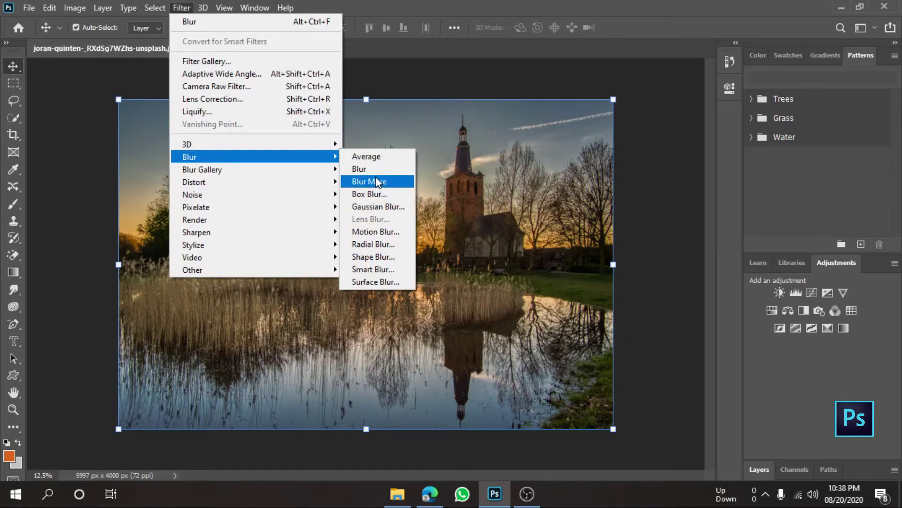
pyautogui.click(376, 181)
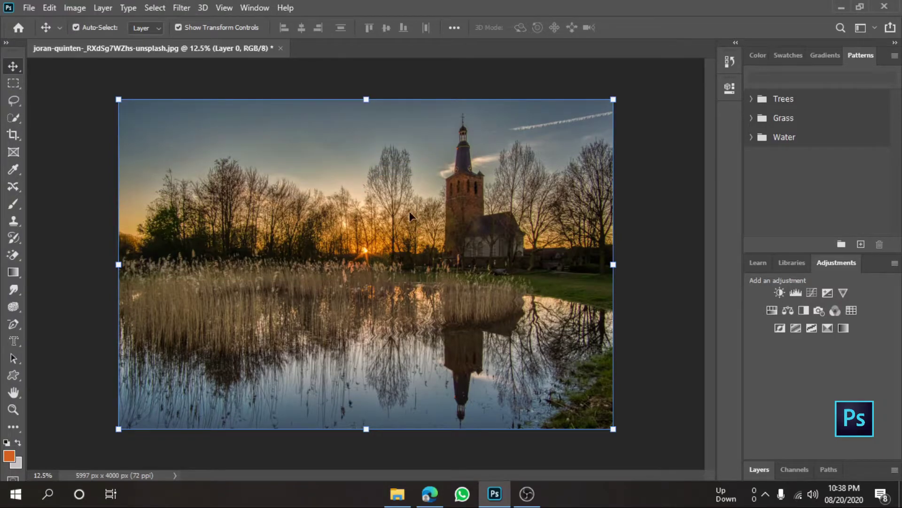
pyautogui.click(180, 8)
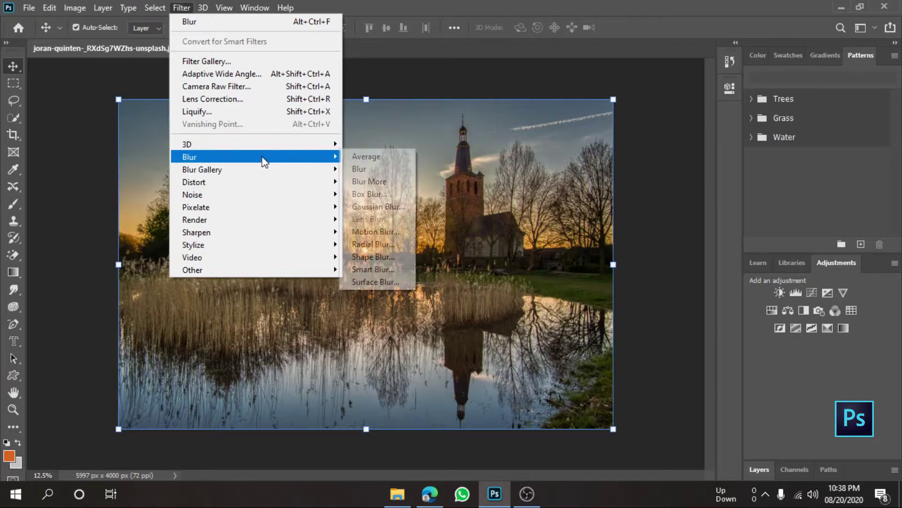
pyautogui.click(372, 182)
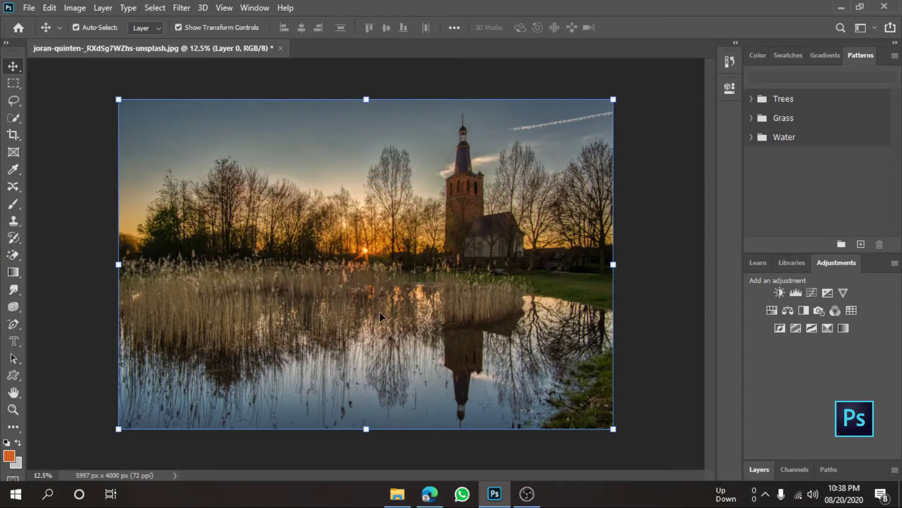
# Check the Libraries, Channels and Layers panels for the Blur More smart filter on Layer 0.
pyautogui.click(184, 8)
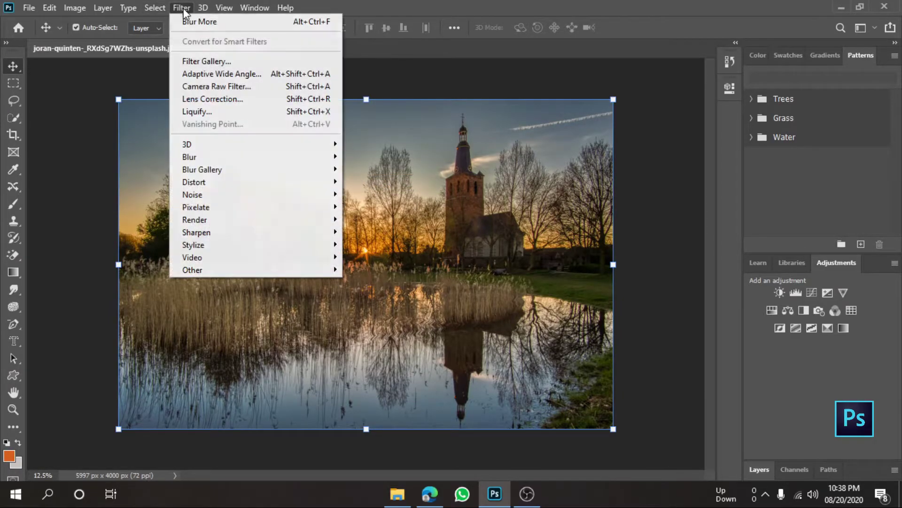
pyautogui.click(876, 381)
pyautogui.click(793, 264)
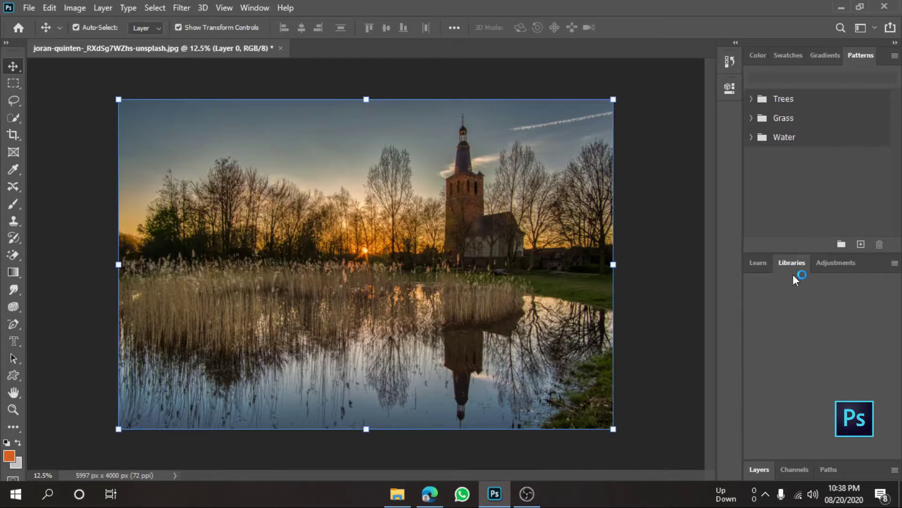
pyautogui.click(796, 470)
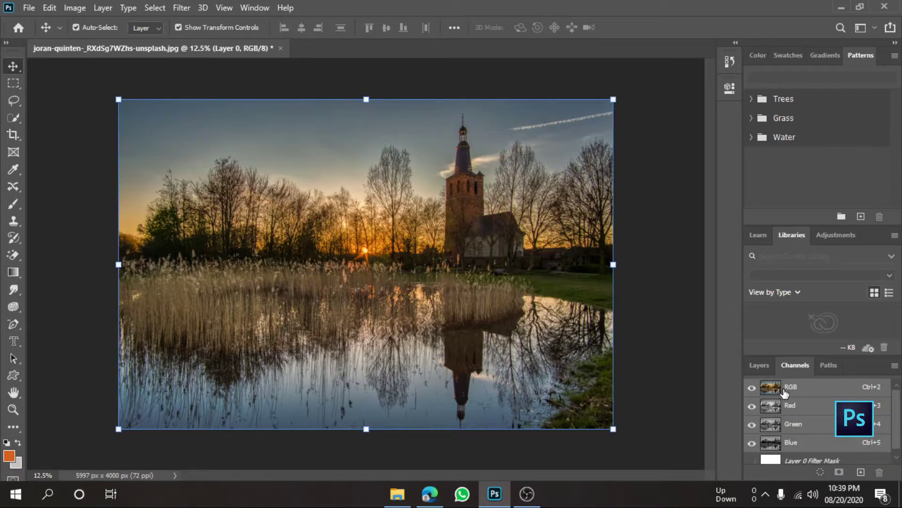
pyautogui.click(755, 364)
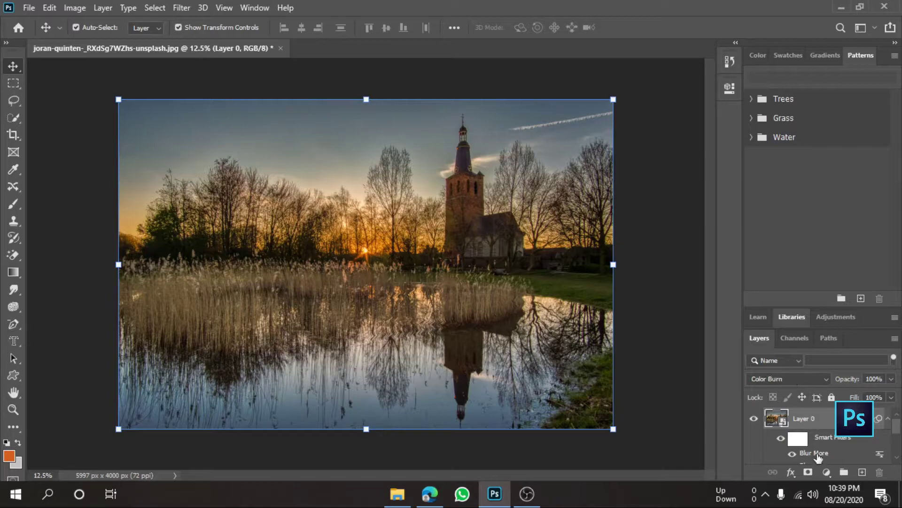
pyautogui.scroll(-2, 828, 452)
pyautogui.scroll(3, 828, 447)
pyautogui.click(181, 8)
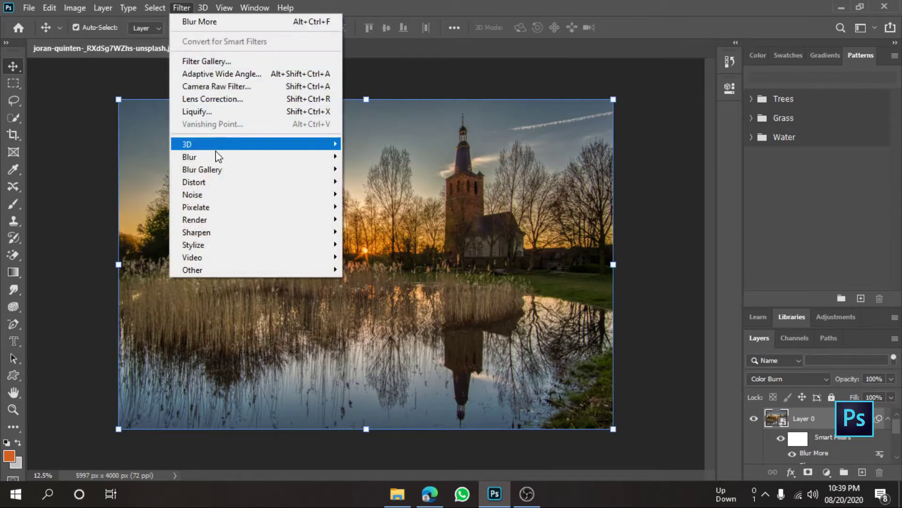
pyautogui.moveTo(189, 157)
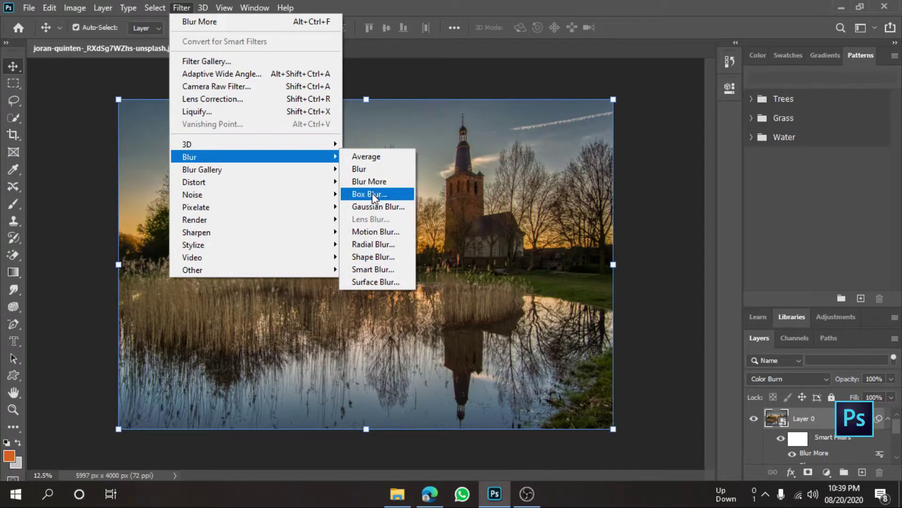
pyautogui.click(376, 197)
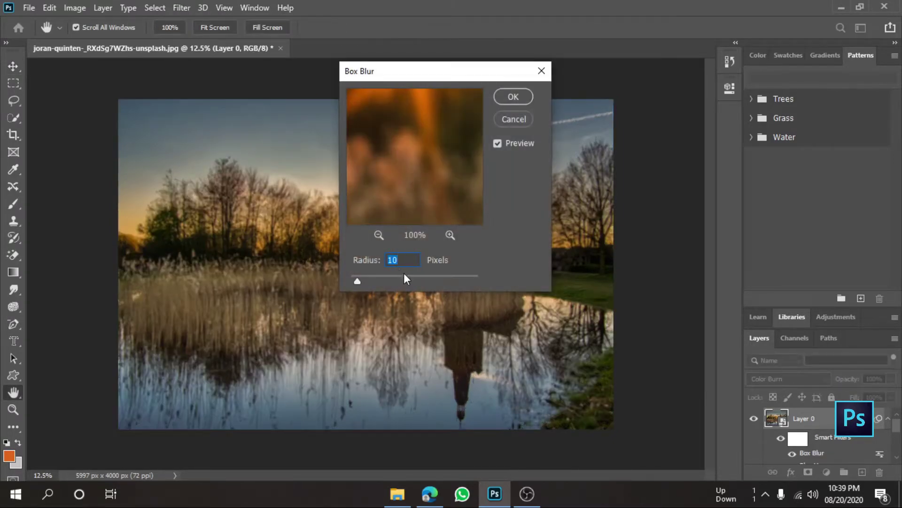
pyautogui.moveTo(405, 277); pyautogui.dragTo(382, 280)
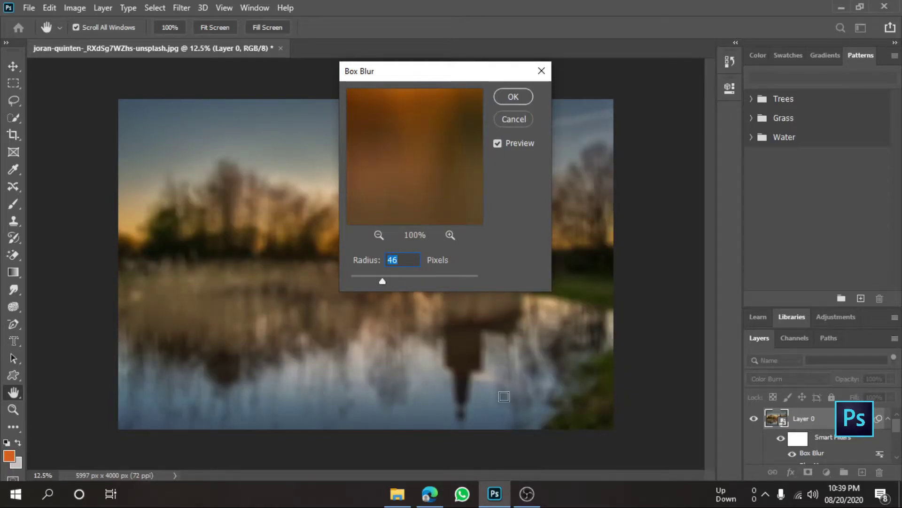
pyautogui.click(438, 281)
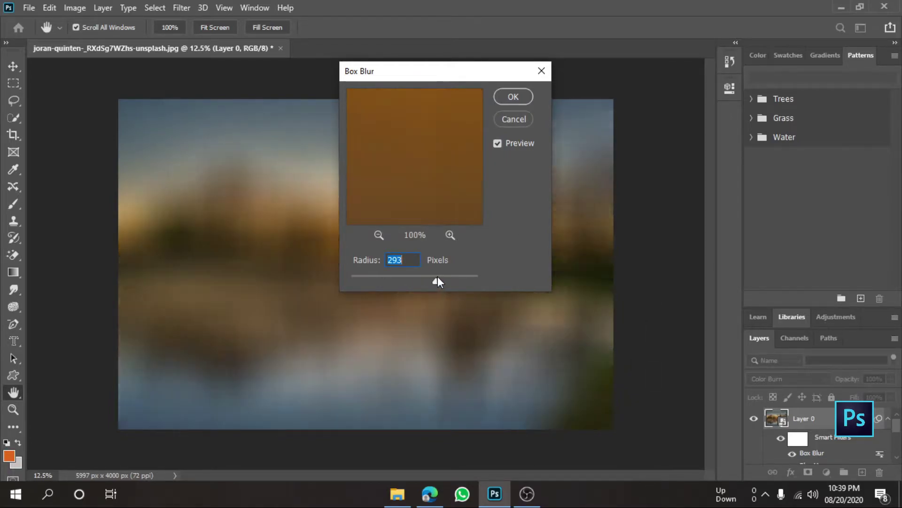
pyautogui.click(354, 277)
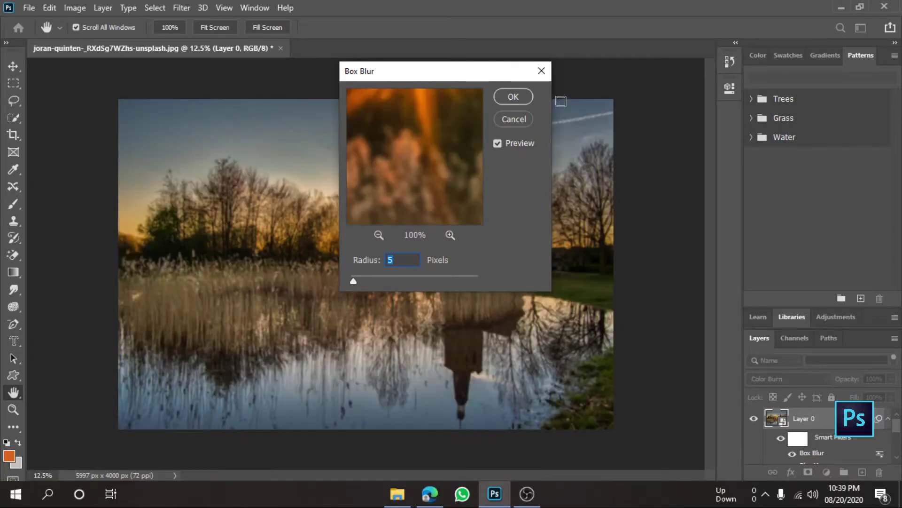
pyautogui.click(517, 118)
pyautogui.click(180, 7)
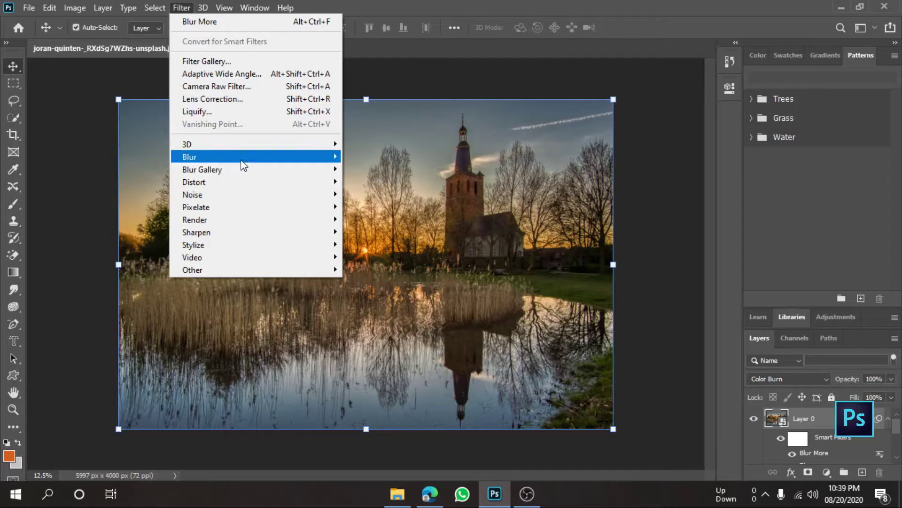
# Apply an 11.1 px Gaussian Blur to the church photo, zooming in to inspect it.
pyautogui.moveTo(211, 157)
pyautogui.click(373, 206)
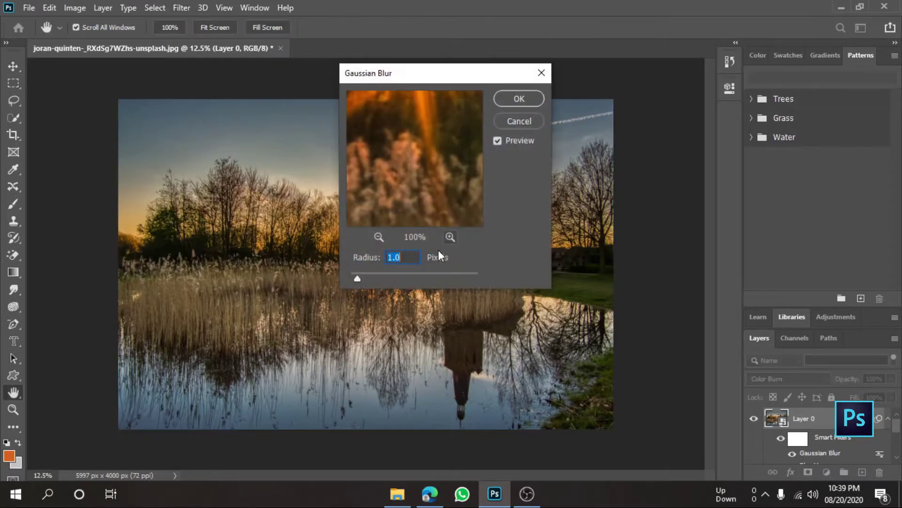
pyautogui.moveTo(384, 277); pyautogui.dragTo(413, 278)
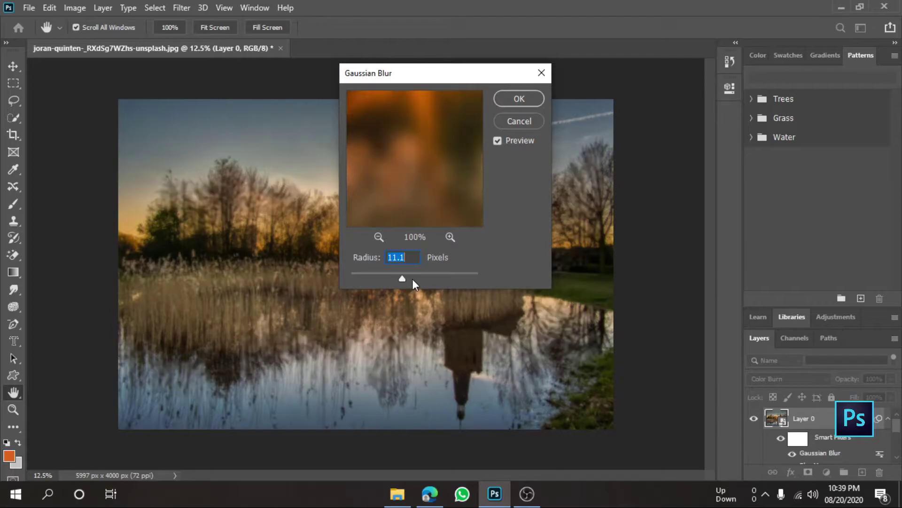
pyautogui.click(519, 100)
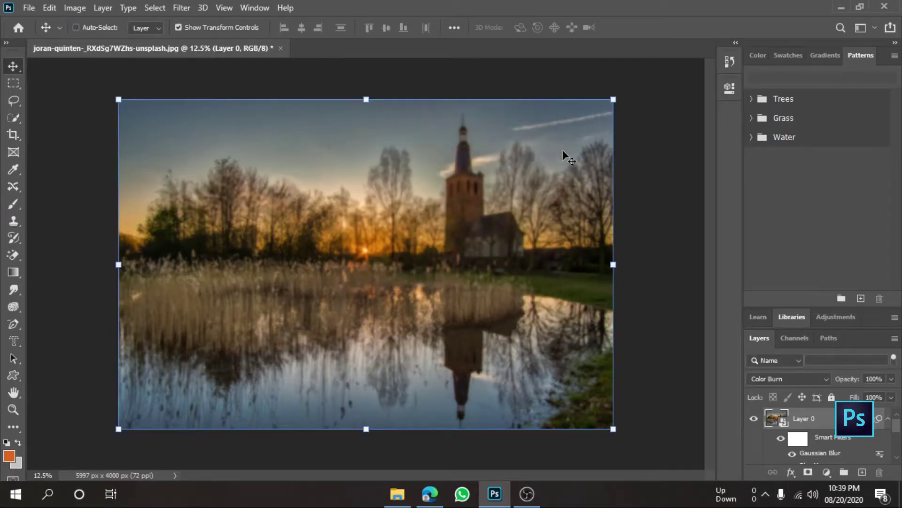
pyautogui.hotkey('ctrl', '+')
pyautogui.hotkey('ctrl', '-')
# Dismiss the Blur submenu without choosing a filter and return to the Filter menu.
pyautogui.click(173, 8)
pyautogui.moveTo(189, 156)
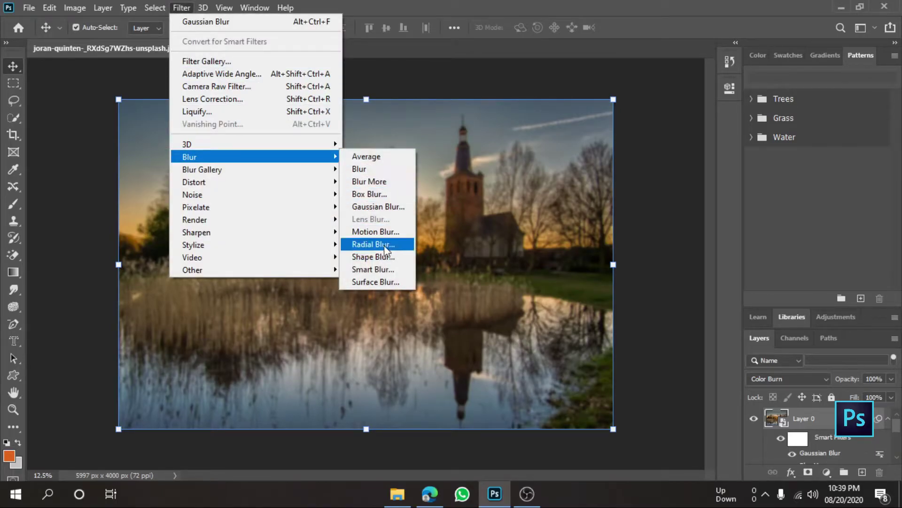
pyautogui.click(369, 182)
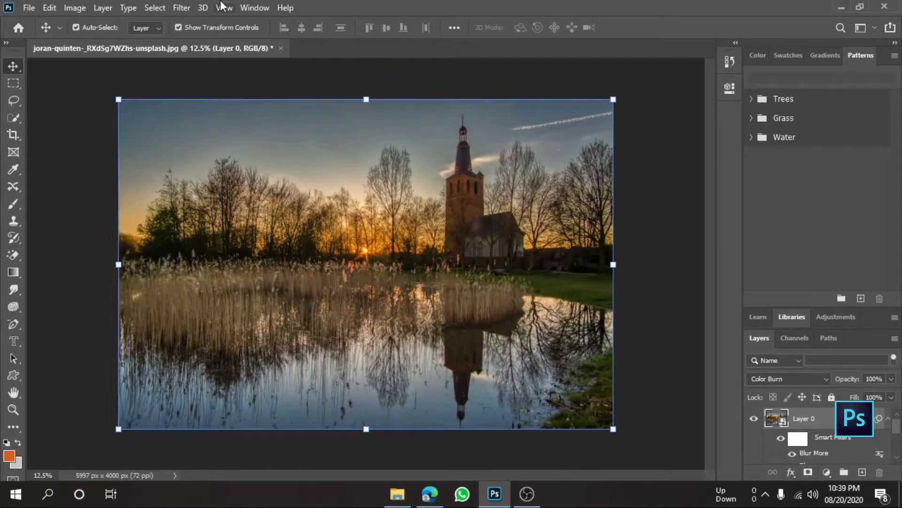
pyautogui.click(181, 8)
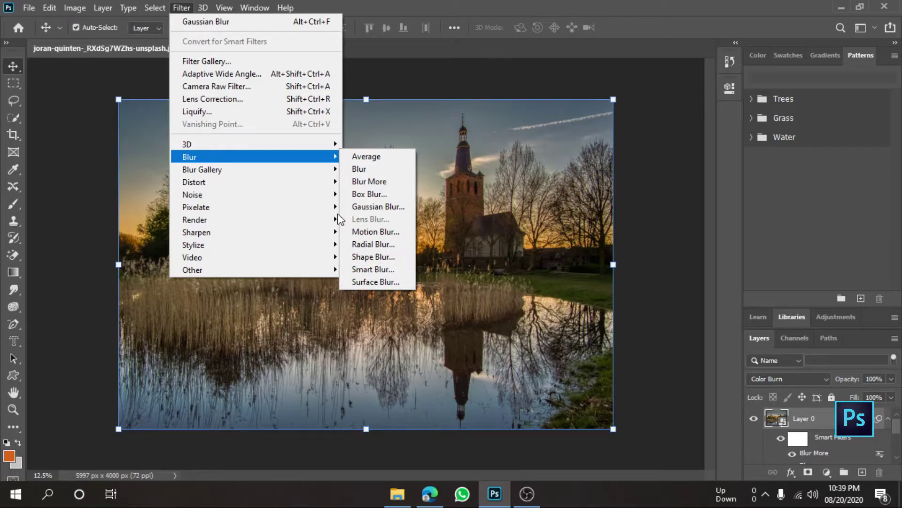
pyautogui.moveTo(202, 170)
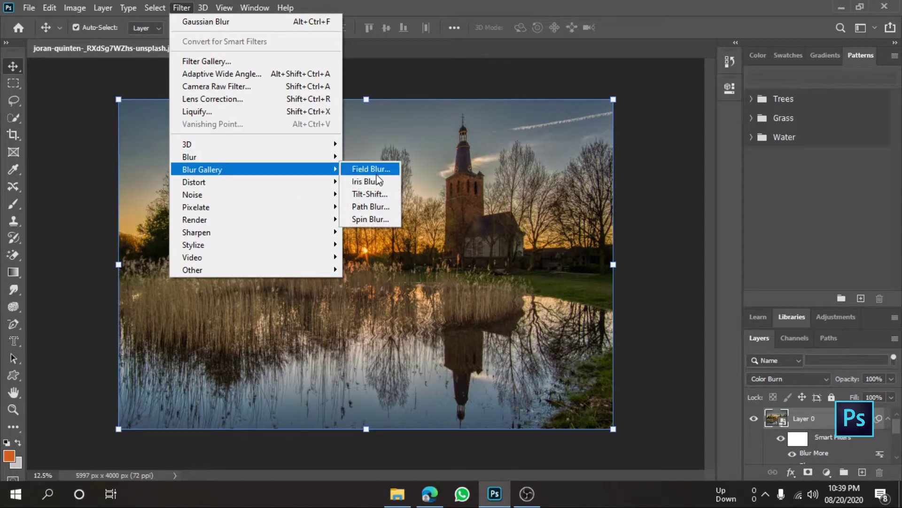
# Apply a 32 px Iris Blur with an enlarged, rounder ellipse, then undo it.
pyautogui.click(374, 192)
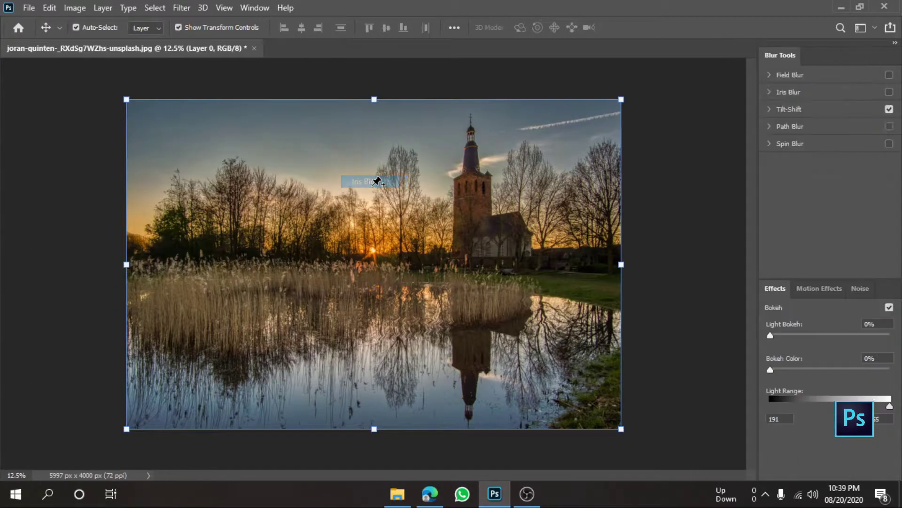
pyautogui.moveTo(386, 266); pyautogui.dragTo(367, 282)
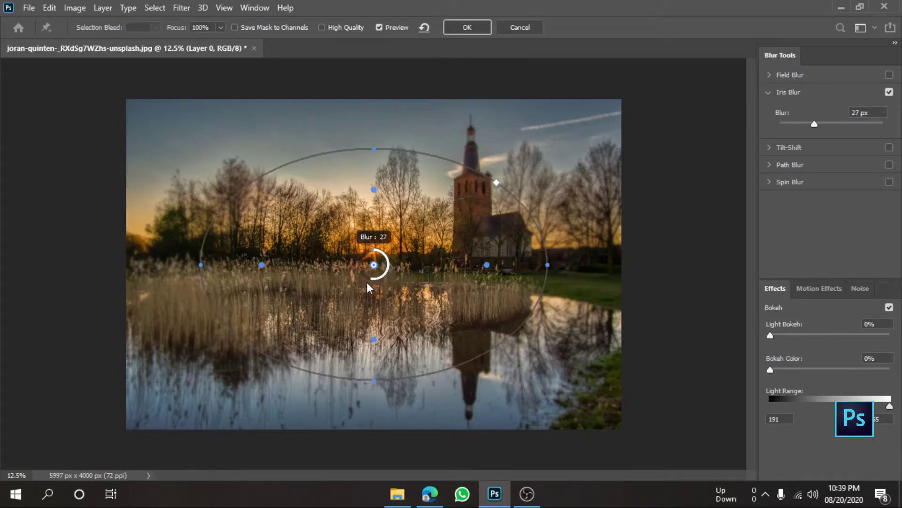
pyautogui.moveTo(375, 147); pyautogui.dragTo(375, 86)
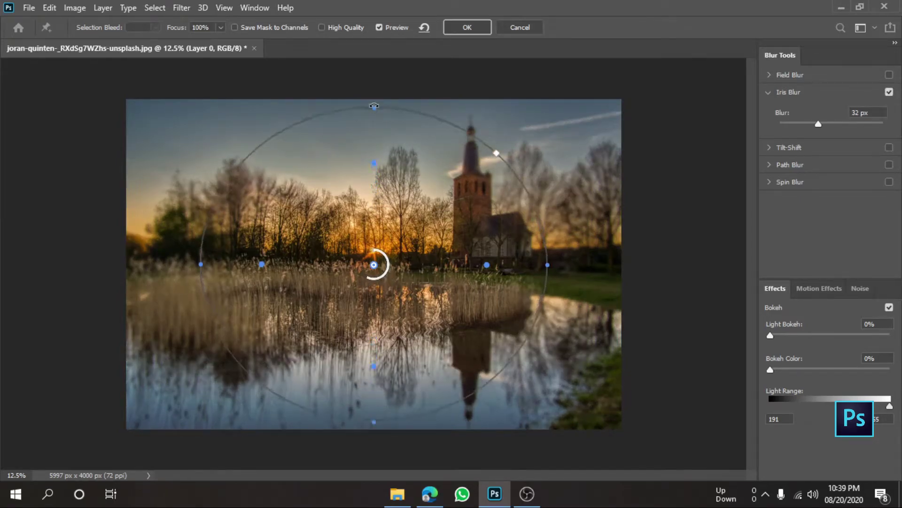
pyautogui.moveTo(548, 263); pyautogui.dragTo(556, 263)
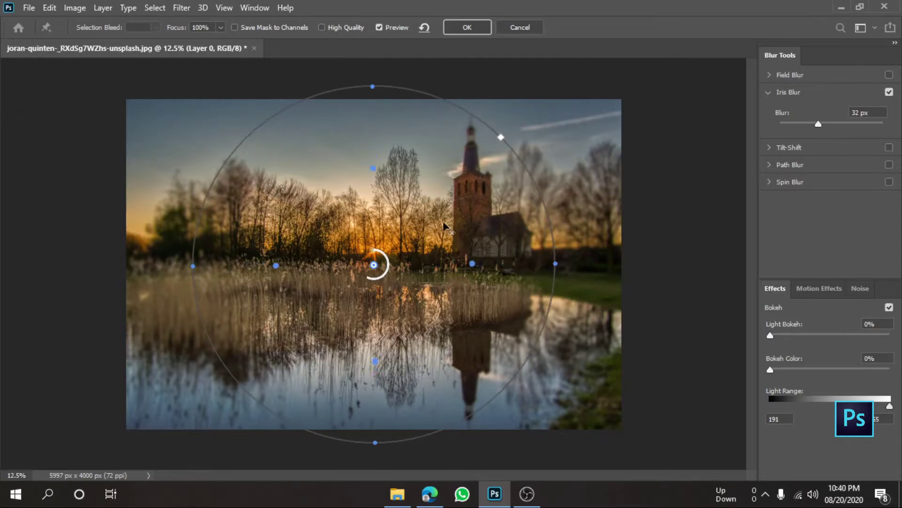
pyautogui.click(468, 28)
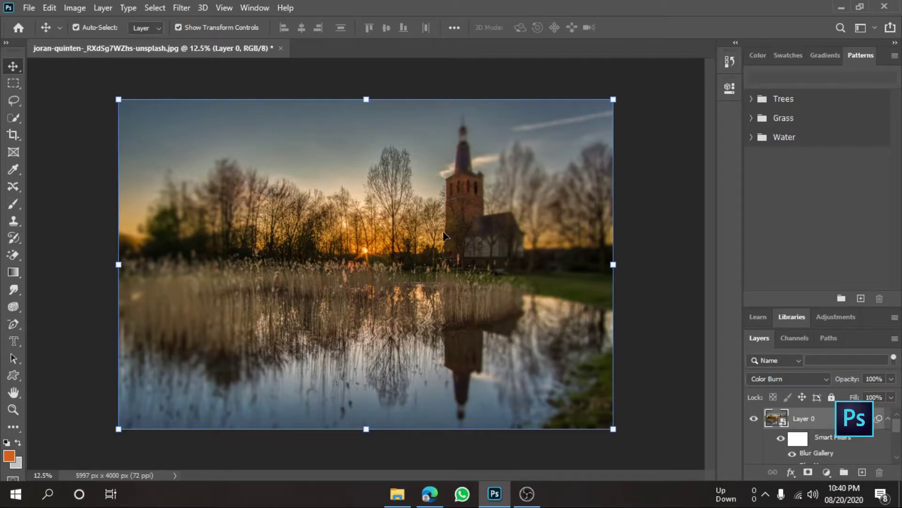
pyautogui.hotkey('ctrl', 'z')
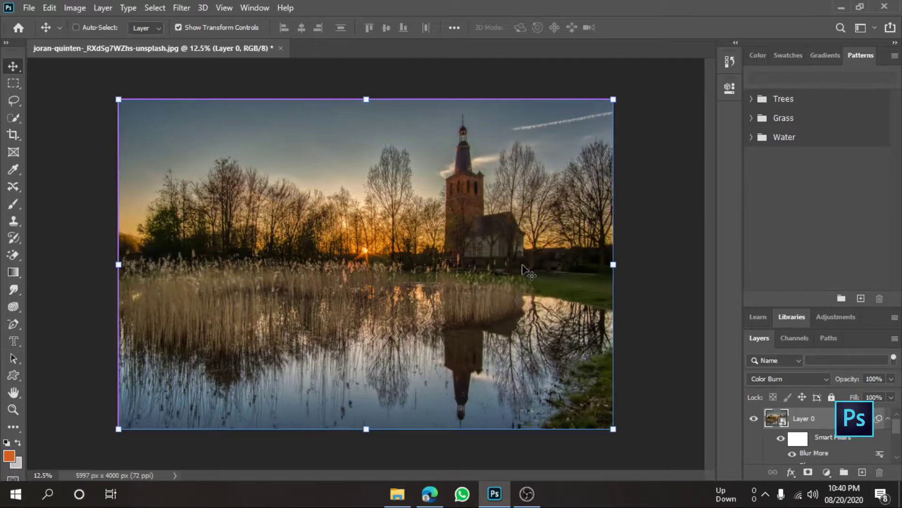
pyautogui.click(191, 9)
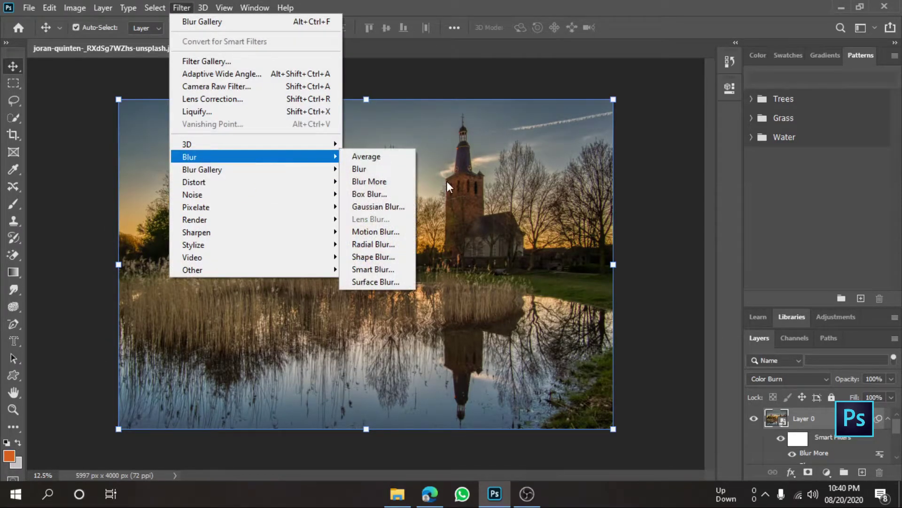
pyautogui.moveTo(202, 170)
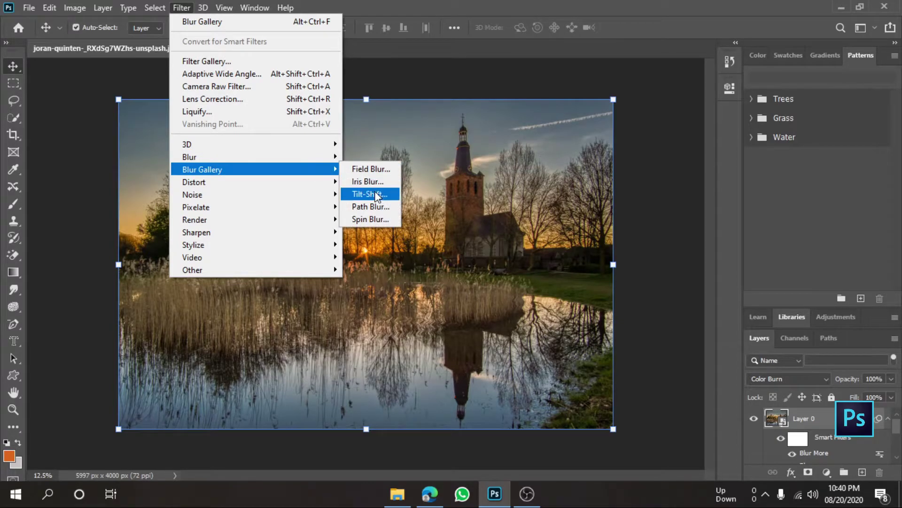
# Start a Tilt-Shift blur with its sharp band turned vertical and wider transition zones.
pyautogui.click(370, 193)
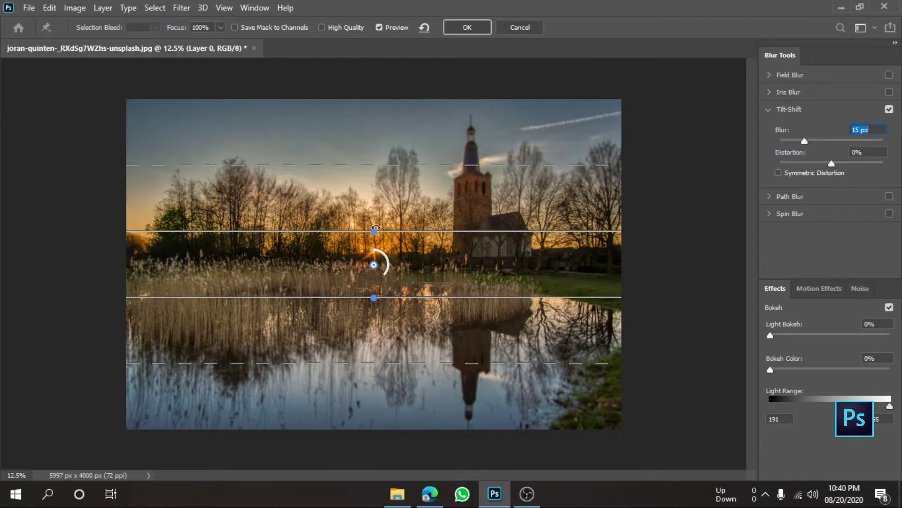
pyautogui.moveTo(388, 263)
pyautogui.mouseDown()
pyautogui.moveTo(384, 277)
pyautogui.moveTo(396, 266)
pyautogui.mouseUp()
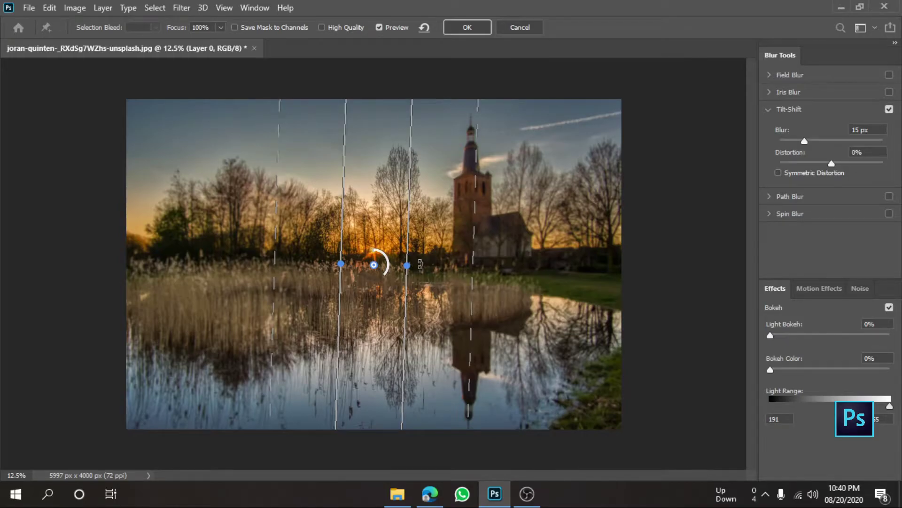
pyautogui.moveTo(420, 264); pyautogui.dragTo(634, 257)
pyautogui.moveTo(275, 251); pyautogui.dragTo(236, 252)
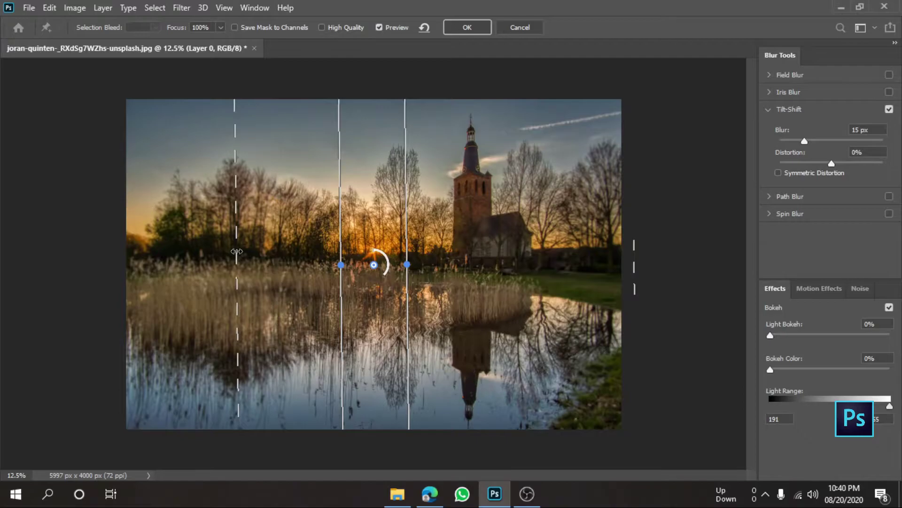
pyautogui.moveTo(635, 281); pyautogui.dragTo(495, 285)
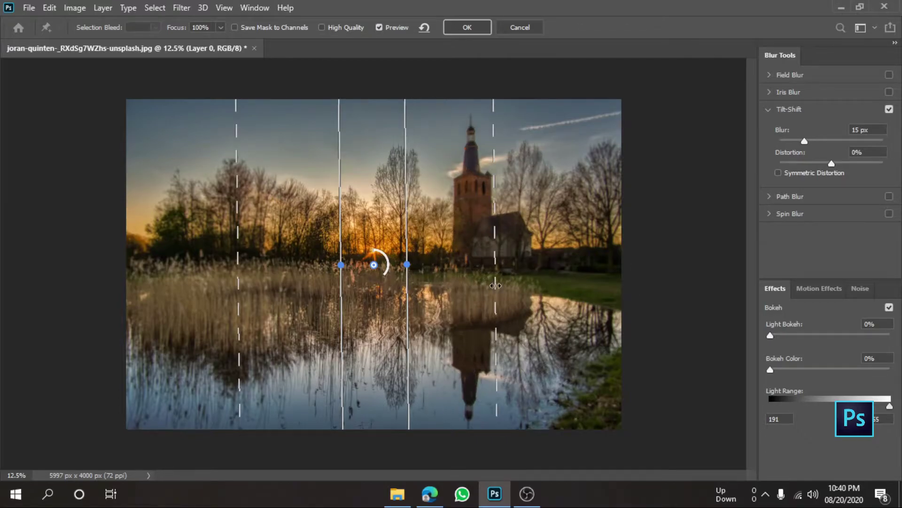
# Set the Tilt-Shift blur to 144 px, spread the transition edges outward, apply, then undo.
pyautogui.moveTo(806, 140); pyautogui.dragTo(841, 140)
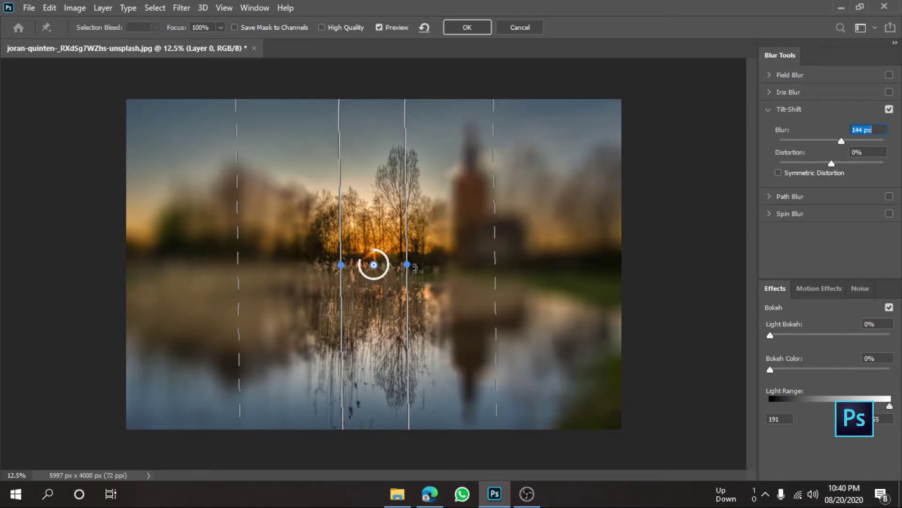
pyautogui.moveTo(414, 268); pyautogui.dragTo(412, 271)
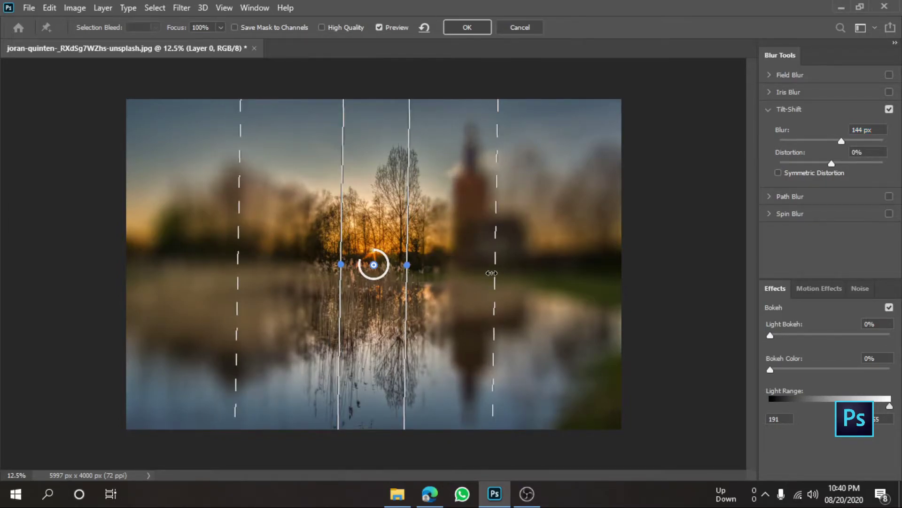
pyautogui.moveTo(496, 272); pyautogui.dragTo(604, 269)
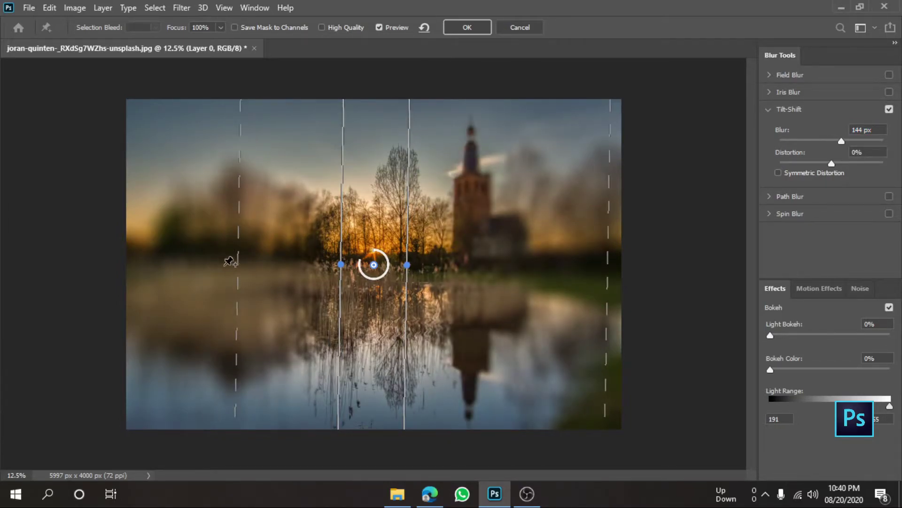
pyautogui.moveTo(236, 259); pyautogui.dragTo(147, 259)
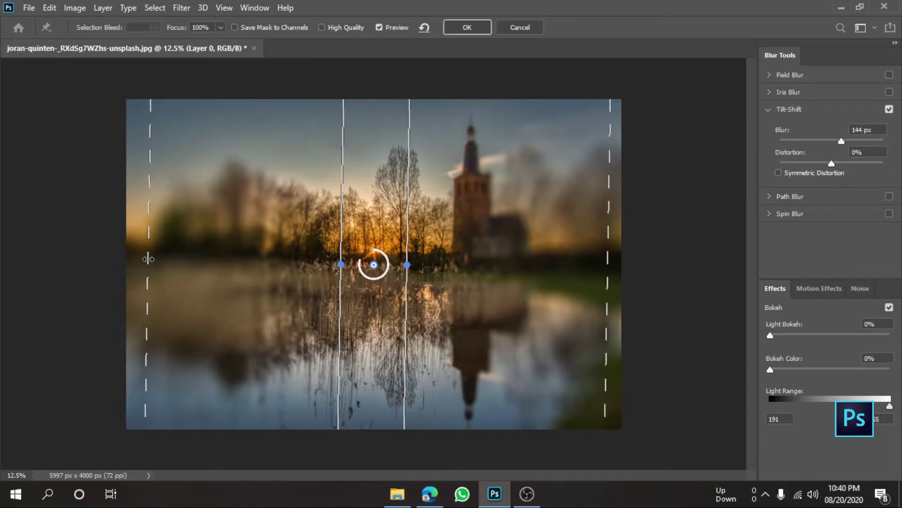
pyautogui.click(467, 29)
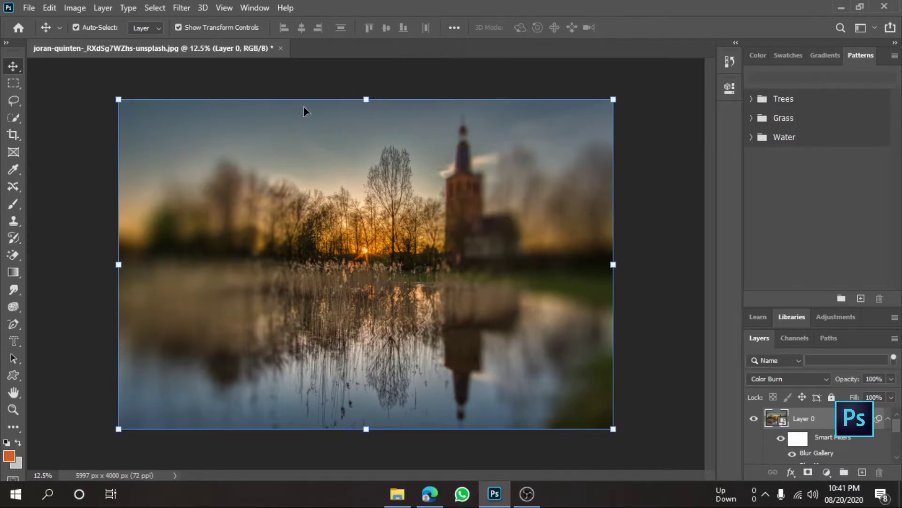
pyautogui.hotkey('ctrl', 'z')
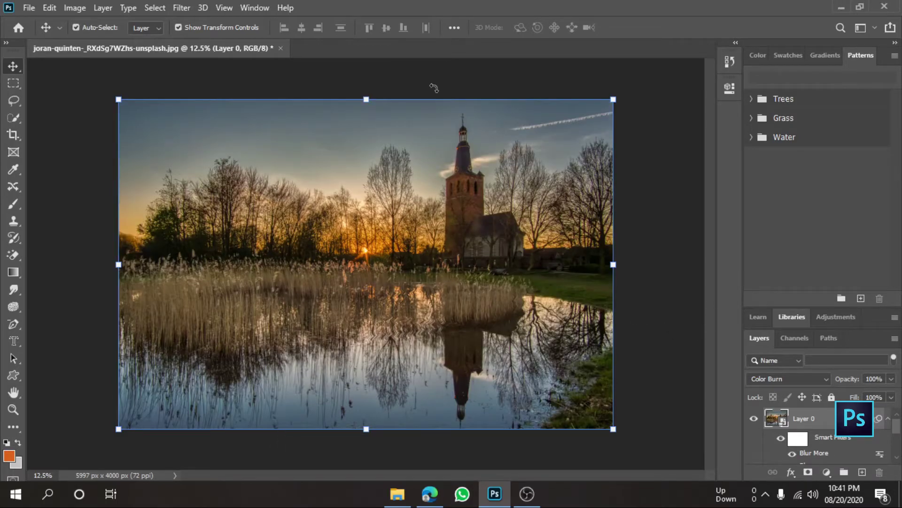
# Apply a 15° Spin Blur stretched into a large diagonal ellipse from the photo's centre.
pyautogui.click(182, 8)
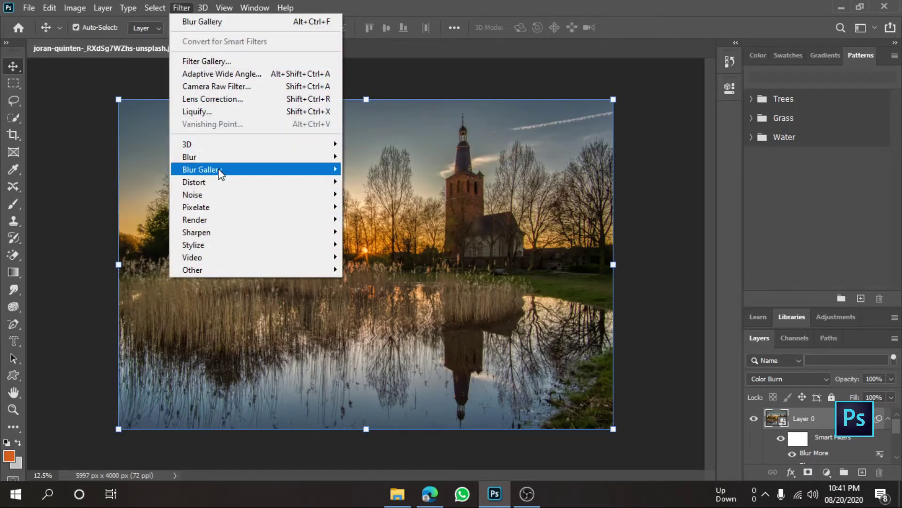
pyautogui.moveTo(200, 170)
pyautogui.click(390, 219)
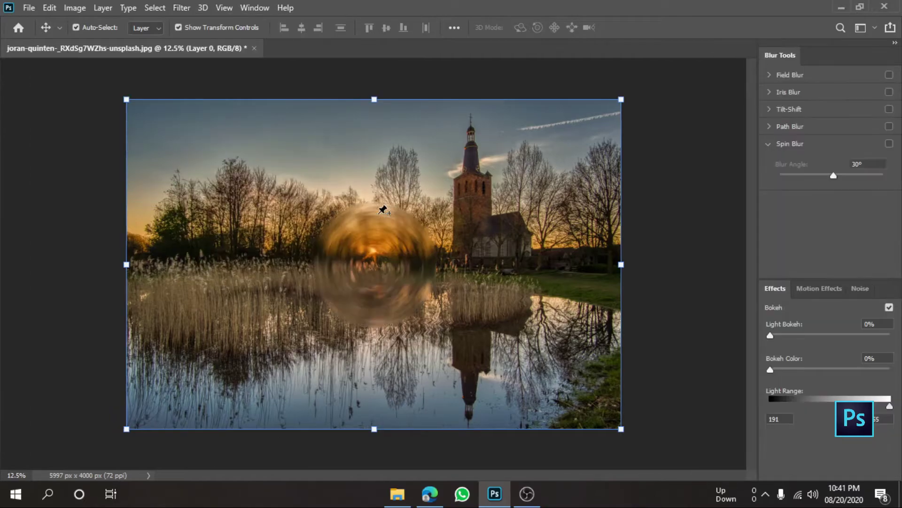
pyautogui.moveTo(374, 233)
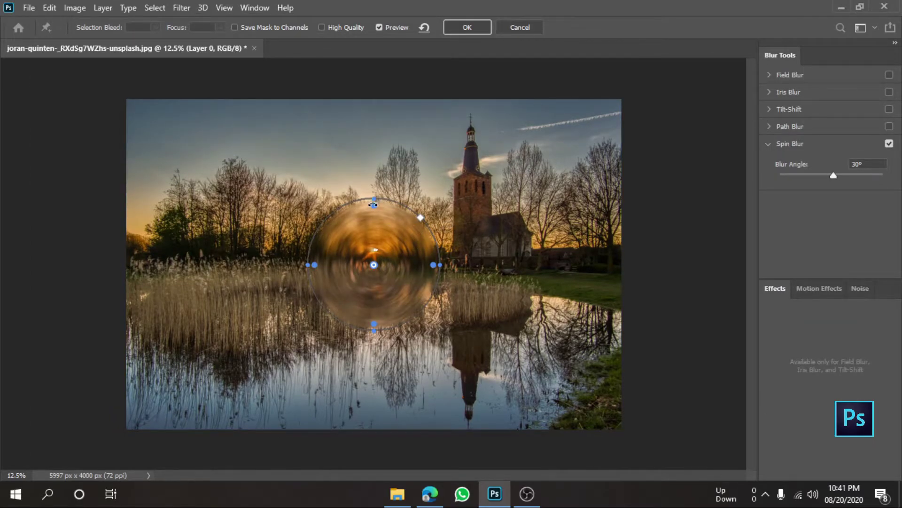
pyautogui.moveTo(375, 199); pyautogui.dragTo(544, 96)
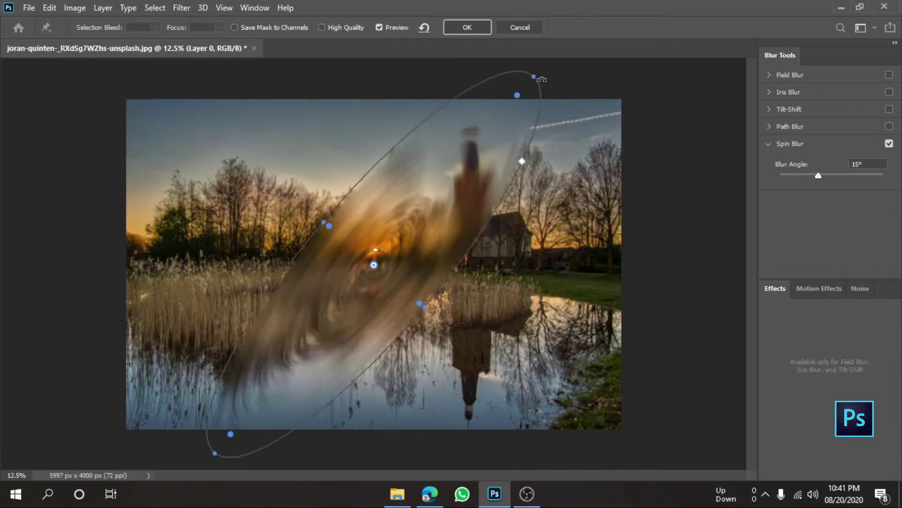
pyautogui.click(475, 26)
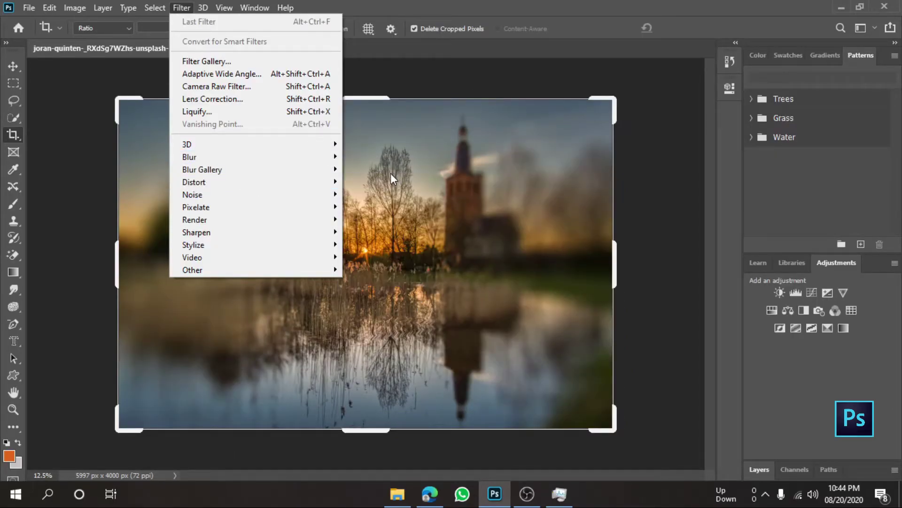
pyautogui.click(357, 183)
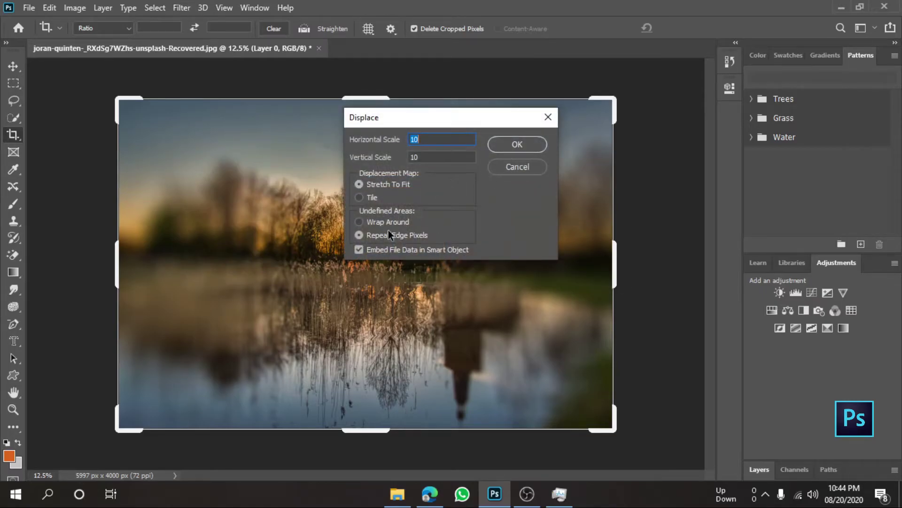
pyautogui.click(379, 219)
pyautogui.click(519, 141)
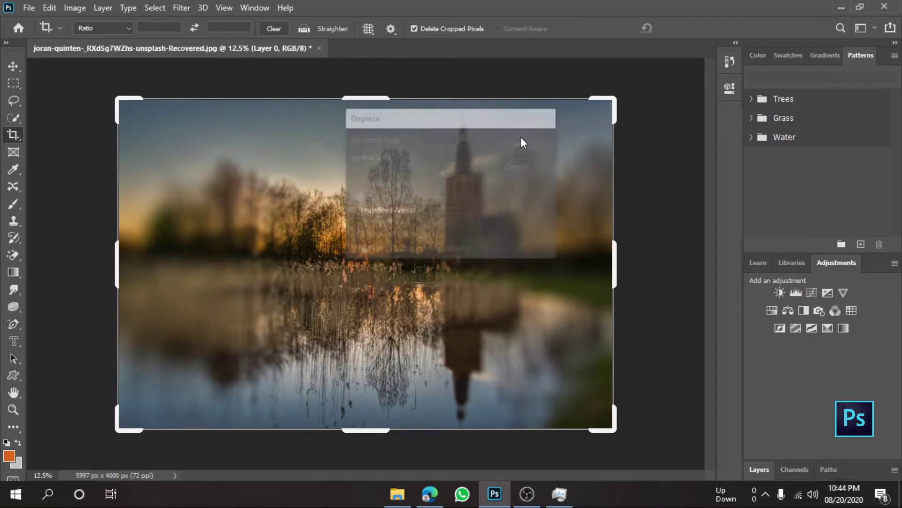
pyautogui.click(729, 351)
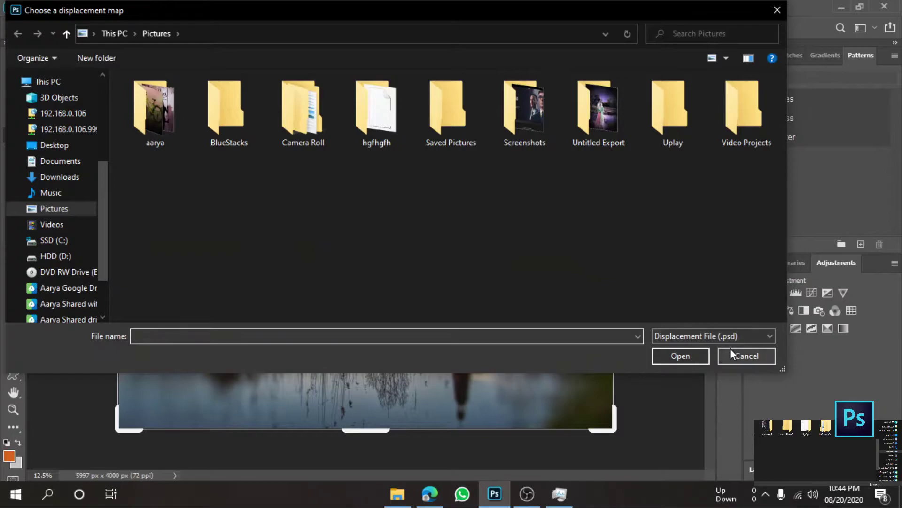
pyautogui.click(181, 8)
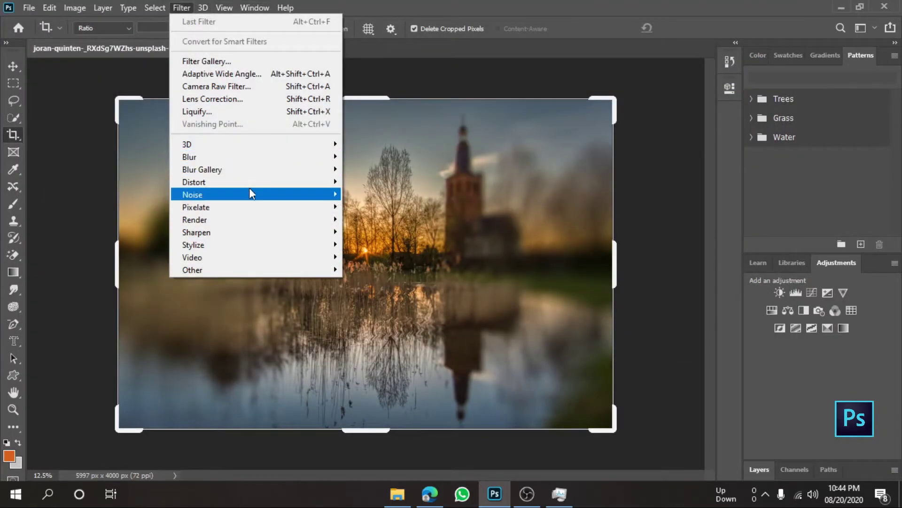
pyautogui.moveTo(194, 182)
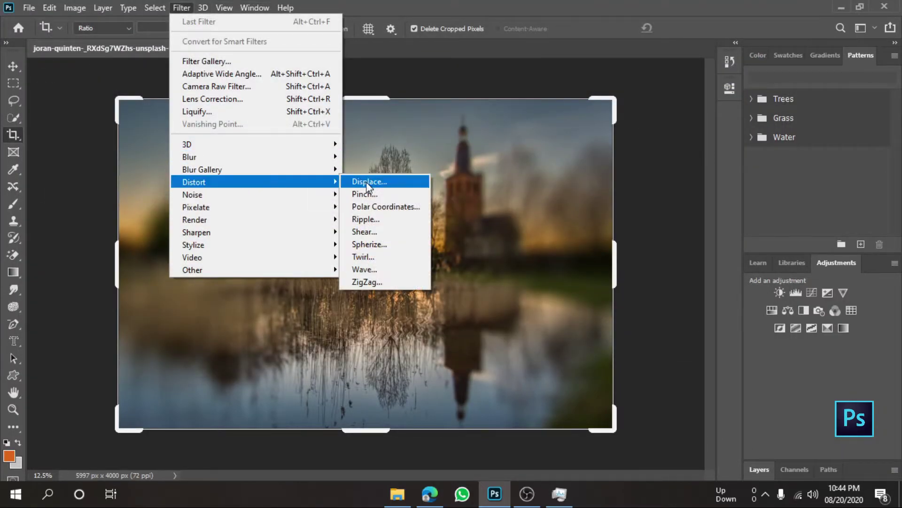
pyautogui.click(366, 193)
pyautogui.click(370, 307)
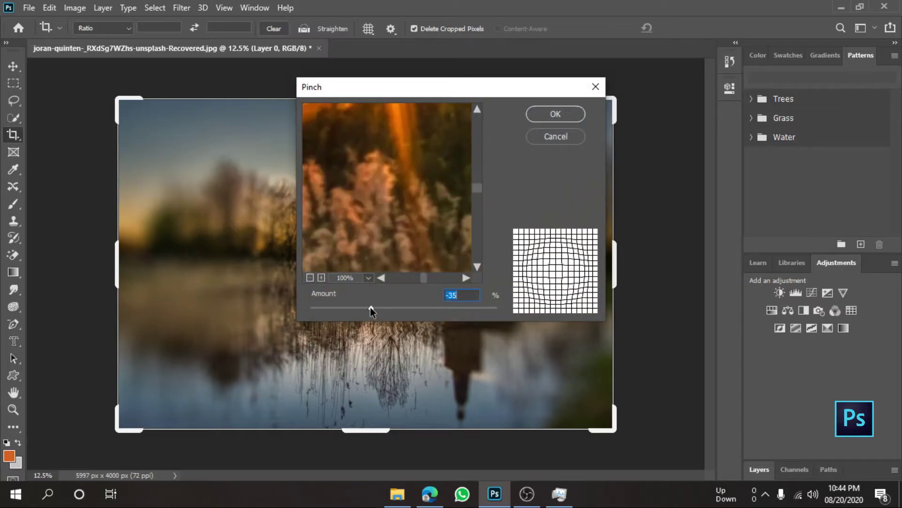
pyautogui.moveTo(393, 182); pyautogui.dragTo(376, 270)
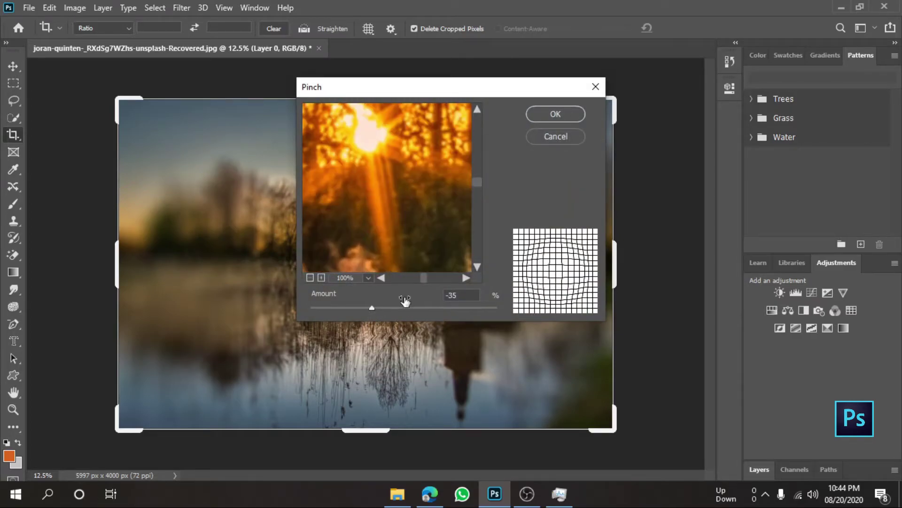
pyautogui.moveTo(359, 202); pyautogui.dragTo(381, 278)
pyautogui.click(385, 308)
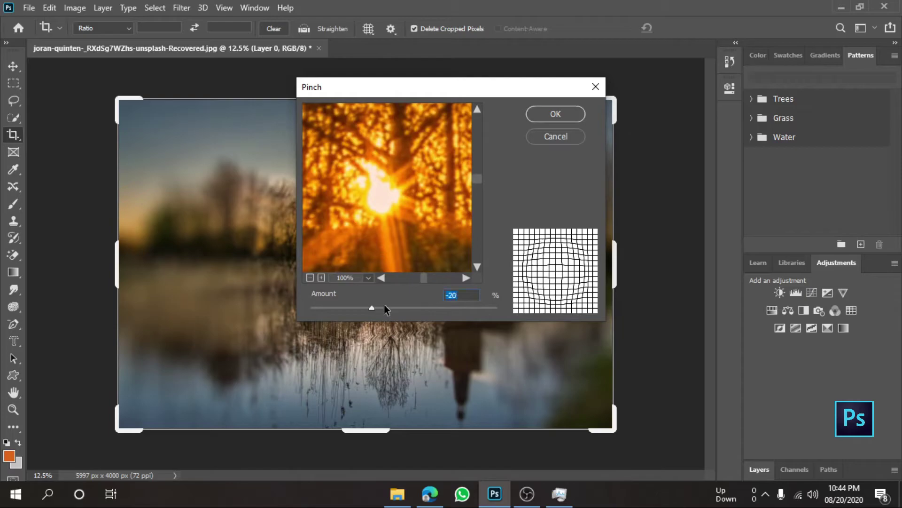
pyautogui.click(454, 308)
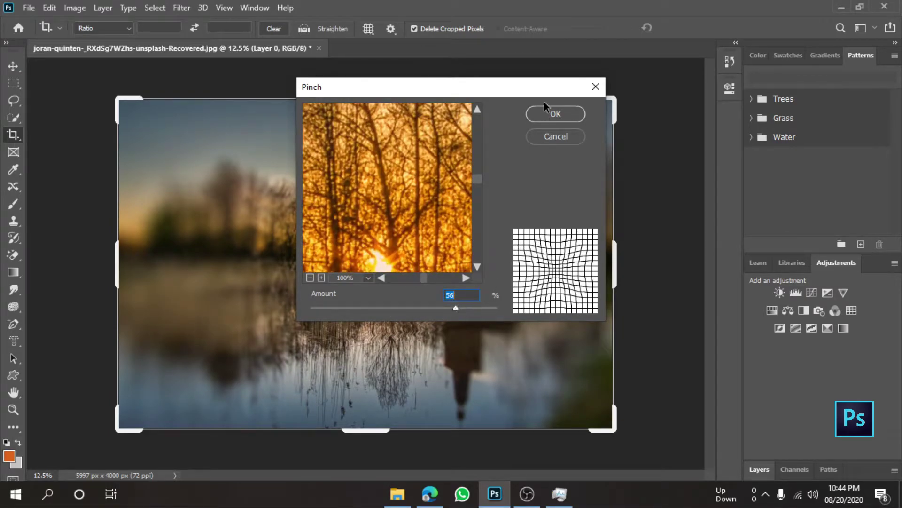
pyautogui.click(556, 114)
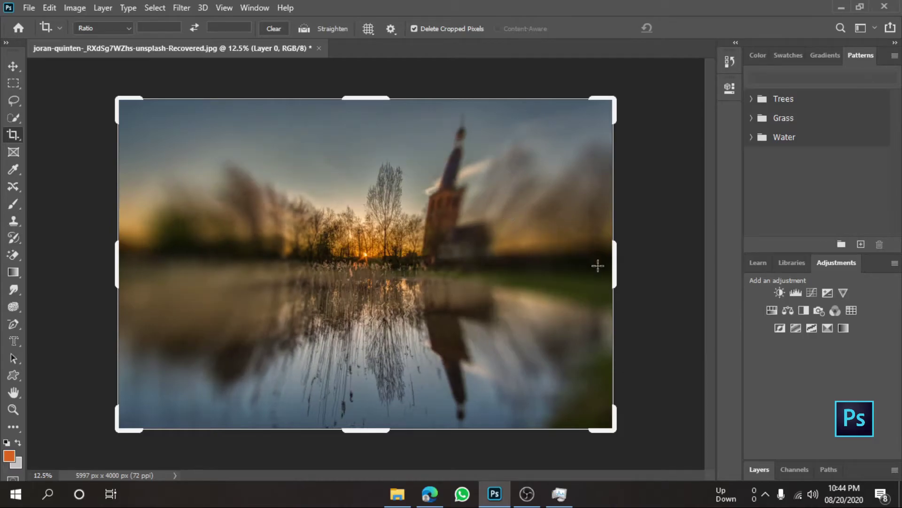
pyautogui.hotkey('ctrl', 'z')
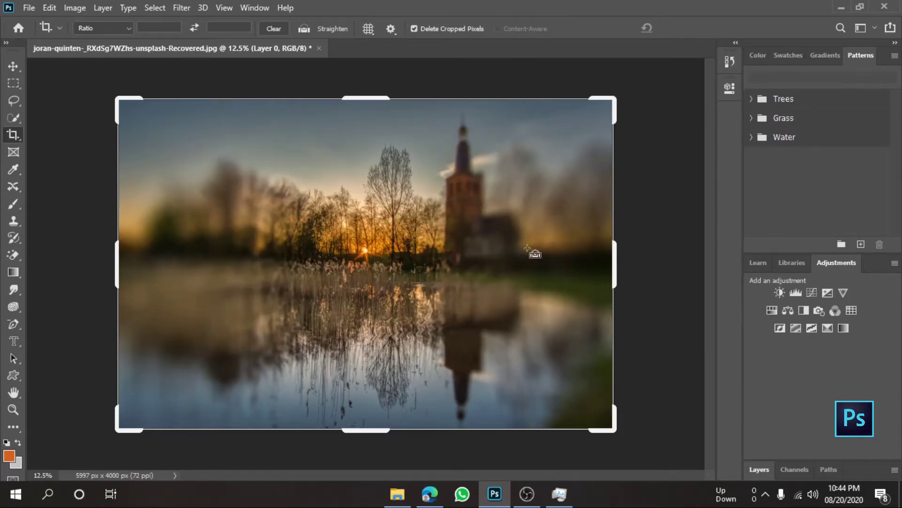
# Open the original joran-quinten photo from Downloads and close the Recovered copy without saving.
pyautogui.click(29, 7)
pyautogui.click(58, 36)
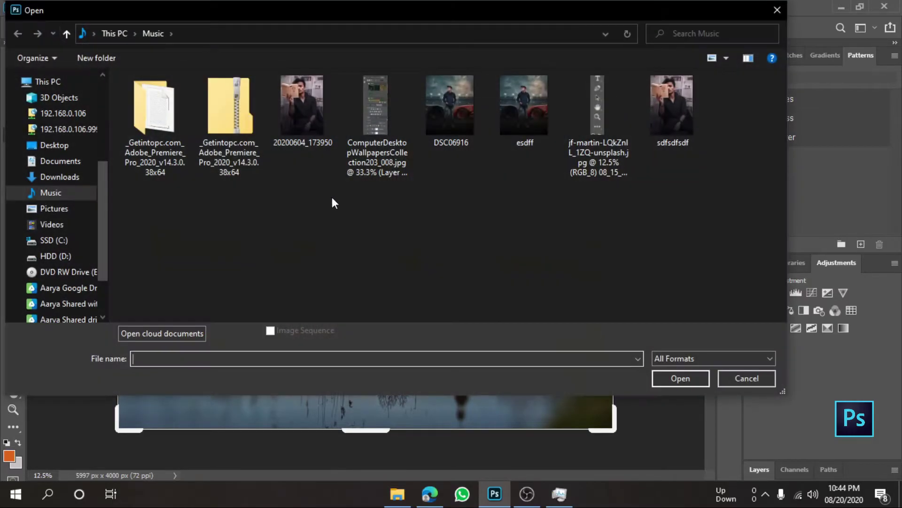
pyautogui.scroll(-2, 100, 287)
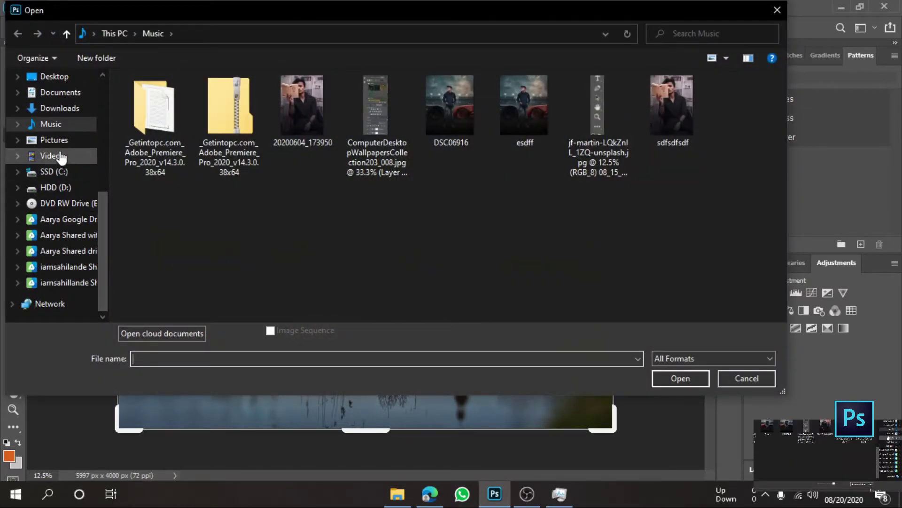
pyautogui.click(59, 108)
pyautogui.scroll(-3, 349, 248)
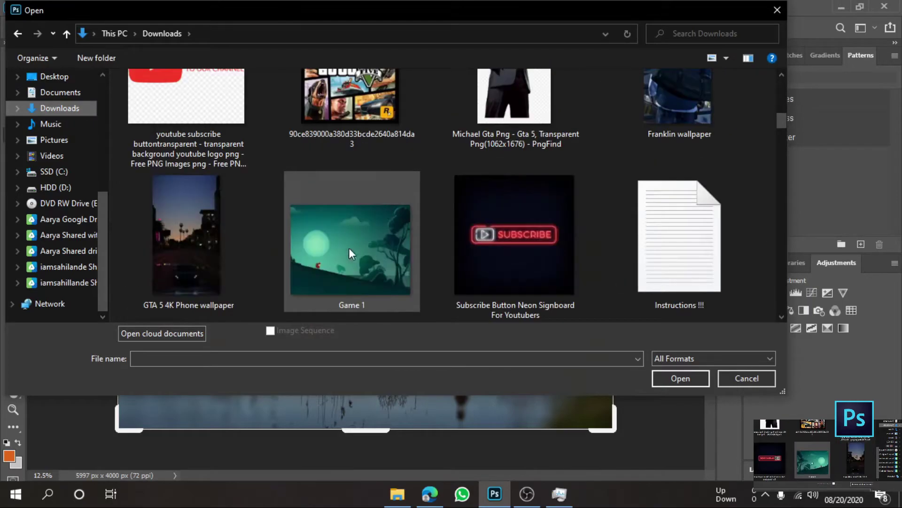
pyautogui.scroll(-5, 407, 248)
pyautogui.scroll(-1, 407, 248)
pyautogui.scroll(-5, 412, 247)
pyautogui.scroll(5, 413, 247)
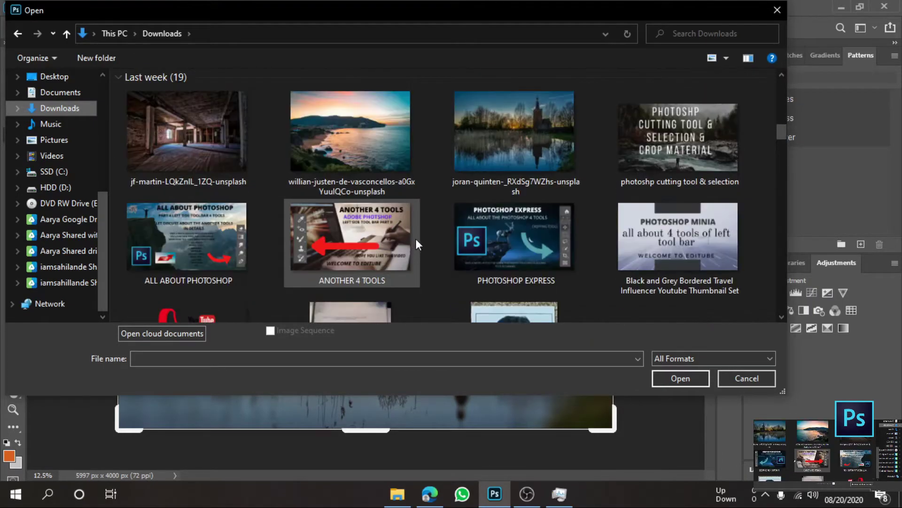
pyautogui.click(514, 136)
pyautogui.click(693, 378)
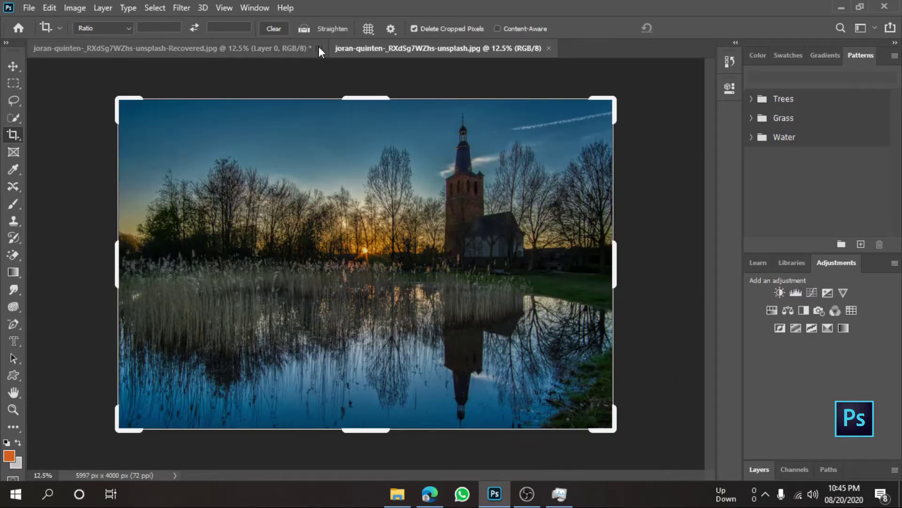
pyautogui.click(319, 47)
pyautogui.click(442, 193)
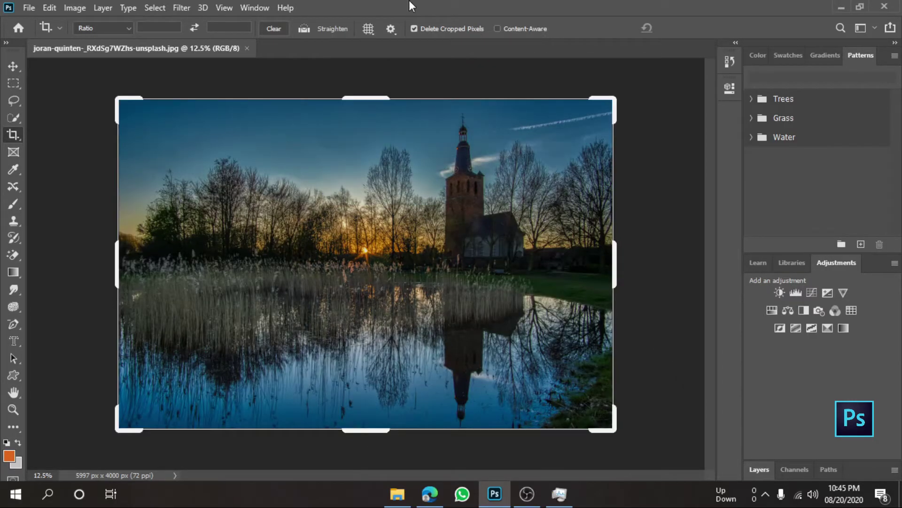
# Apply a Pinch filter with amount 80 to the church photo.
pyautogui.click(182, 8)
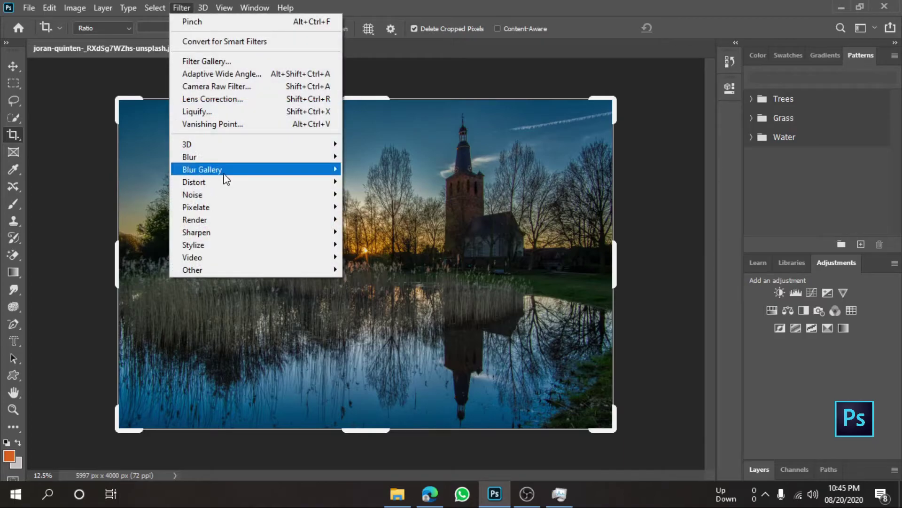
pyautogui.moveTo(194, 182)
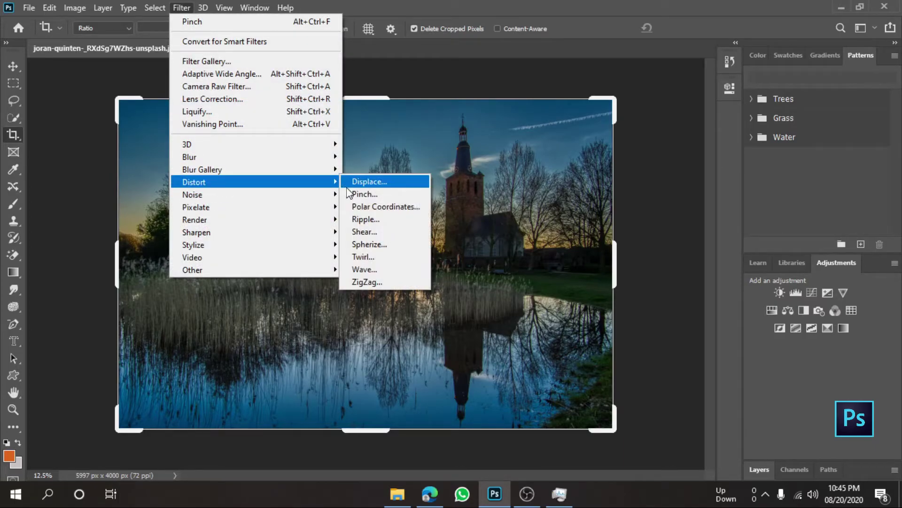
pyautogui.click(364, 194)
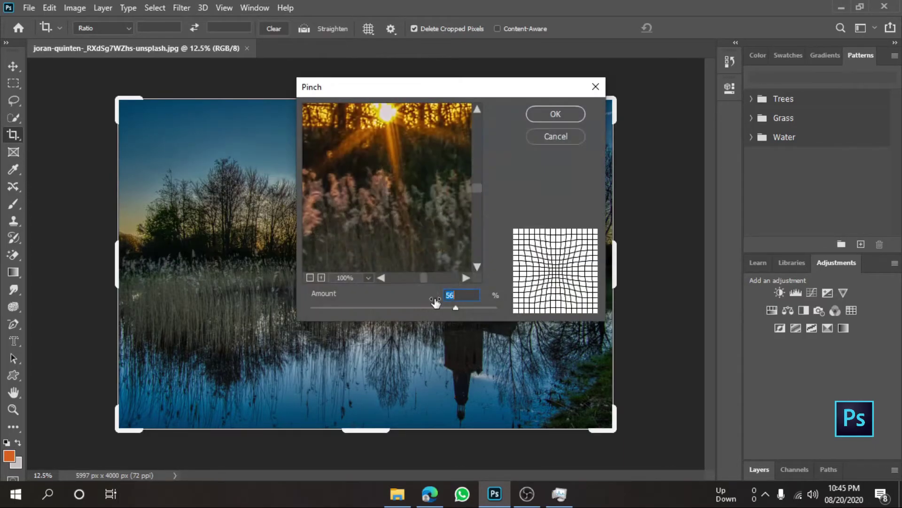
pyautogui.moveTo(416, 94); pyautogui.dragTo(621, 83)
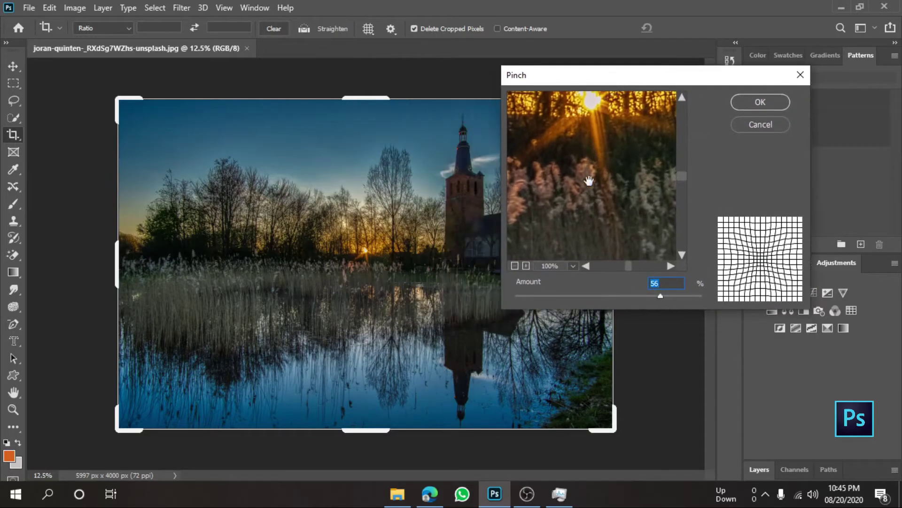
pyautogui.moveTo(581, 139); pyautogui.dragTo(581, 233)
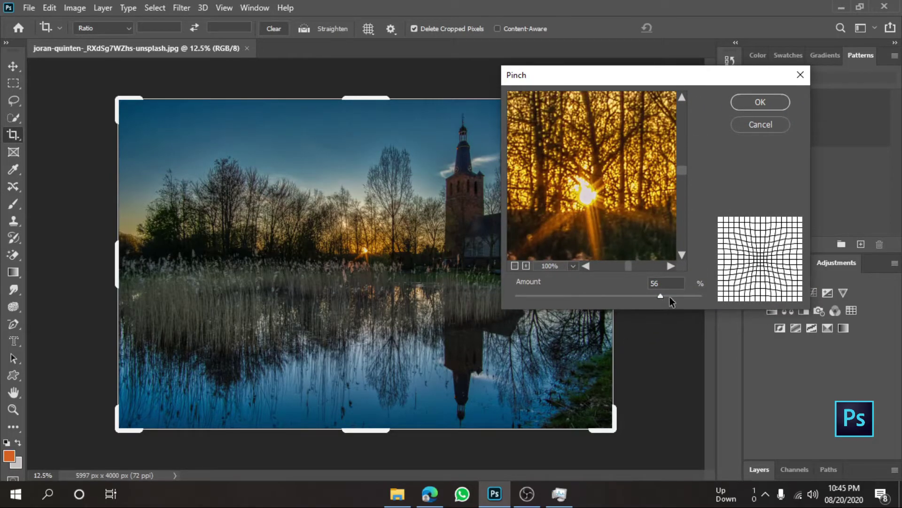
pyautogui.moveTo(669, 296); pyautogui.dragTo(682, 296)
pyautogui.click(770, 96)
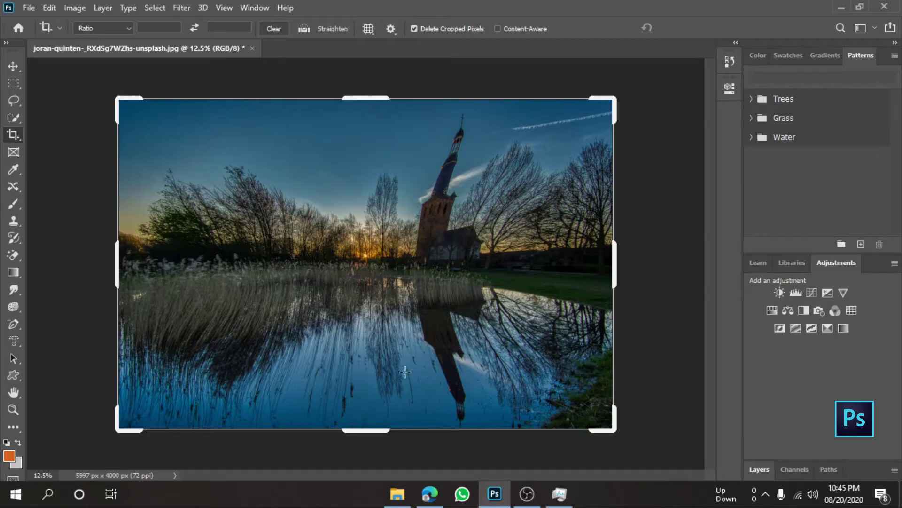
pyautogui.click(188, 7)
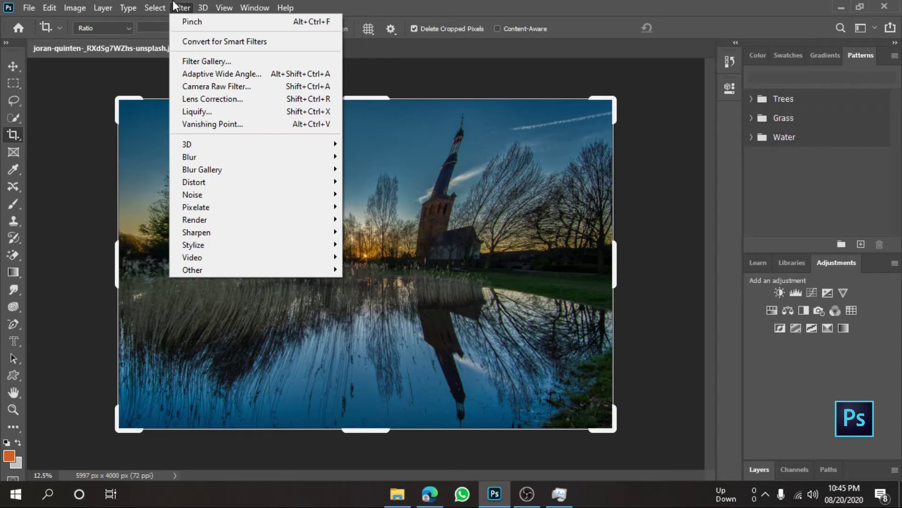
# Undo the pinch and apply Polar Coordinates set to Polar to Rectangular.
pyautogui.click(497, 68)
pyautogui.hotkey('ctrl', 'z')
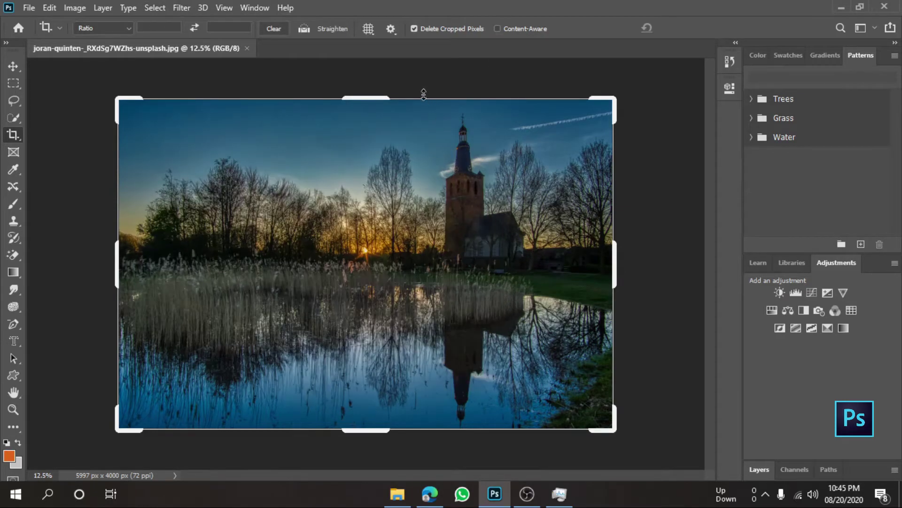
pyautogui.click(181, 8)
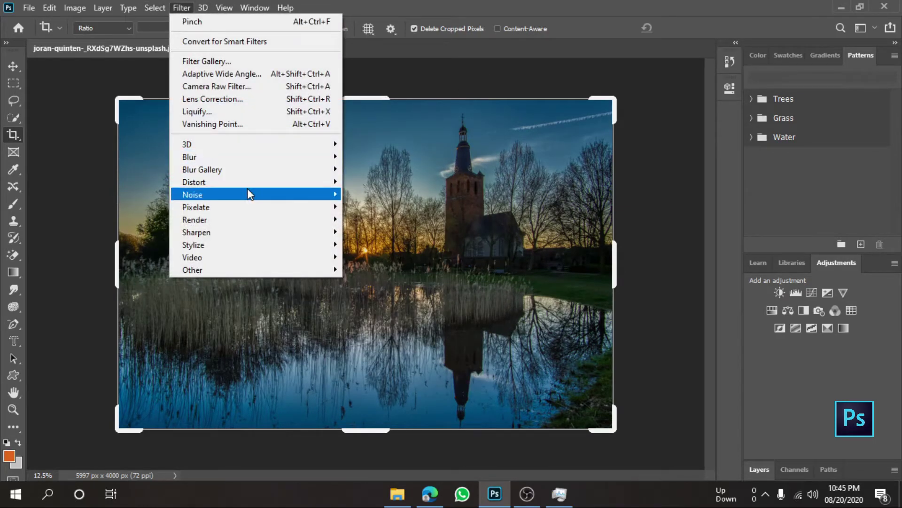
pyautogui.moveTo(194, 182)
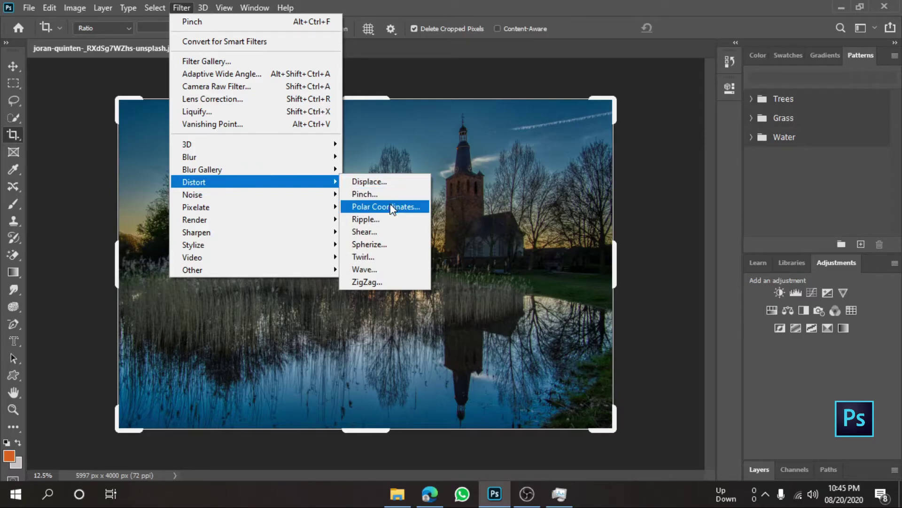
pyautogui.click(393, 206)
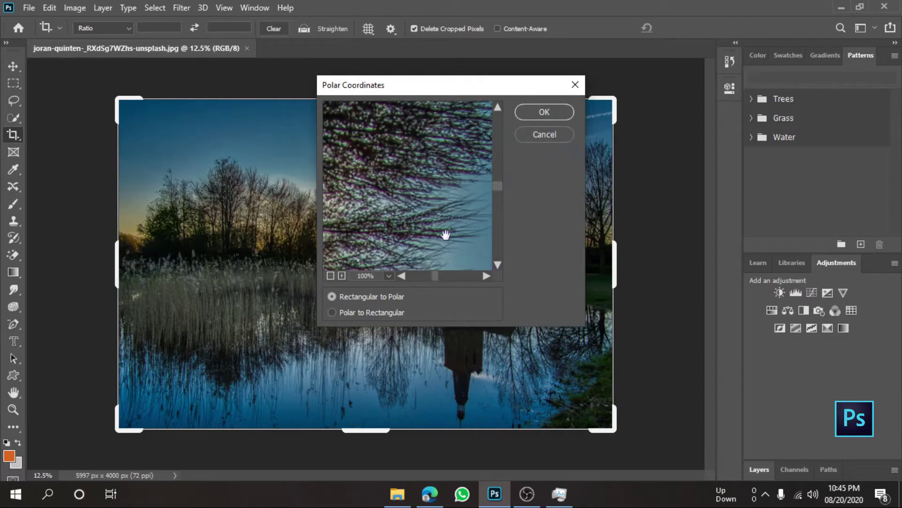
pyautogui.click(373, 312)
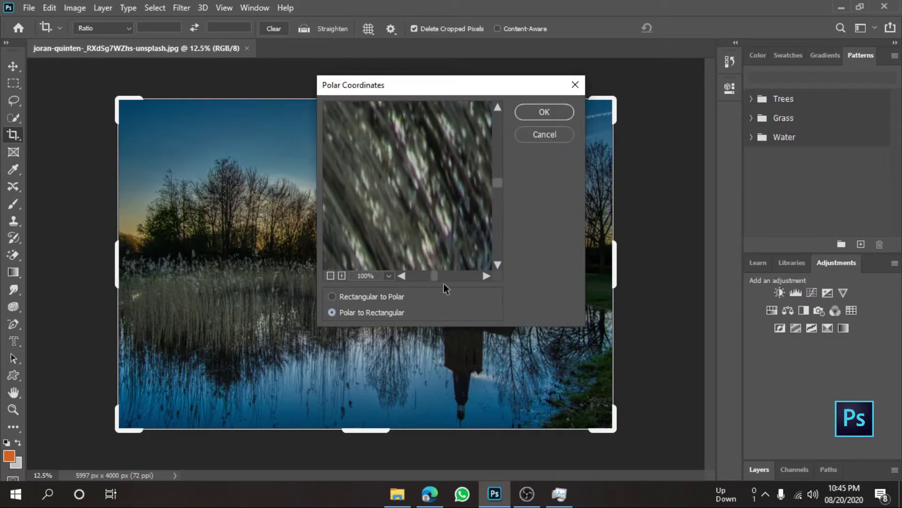
pyautogui.click(544, 112)
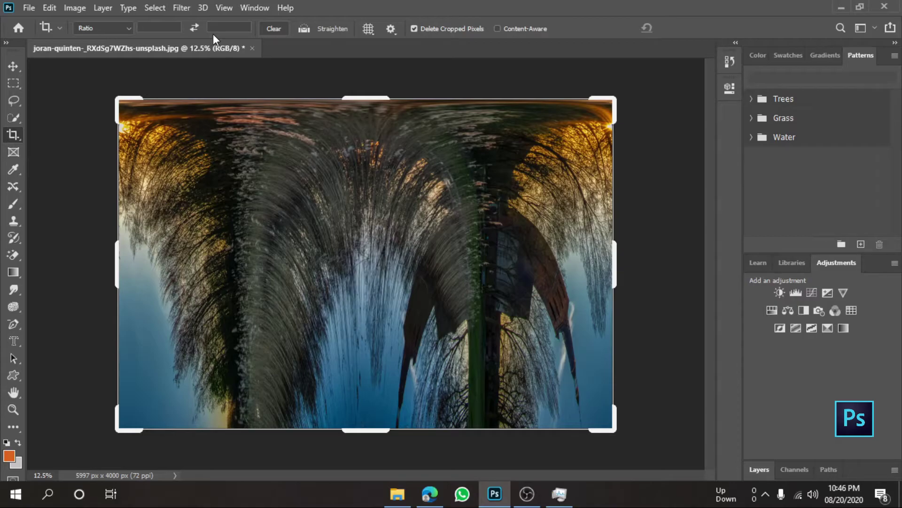
# Undo the flip and apply a Ripple distortion to the church photo.
pyautogui.hotkey('ctrl', 'z')
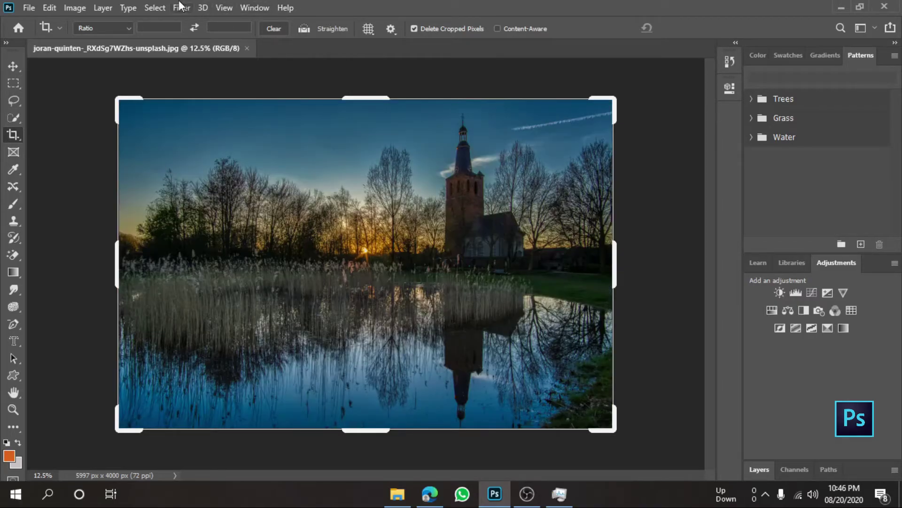
pyautogui.click(181, 8)
pyautogui.moveTo(205, 182)
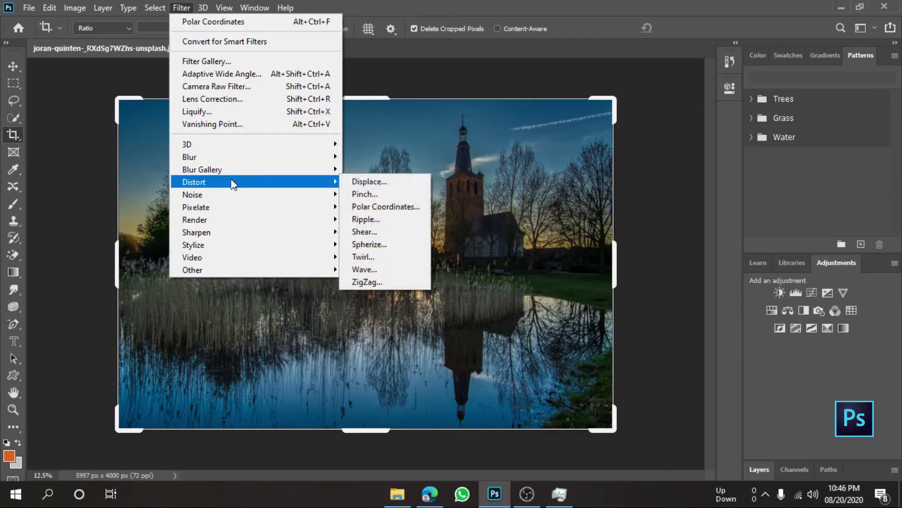
pyautogui.click(379, 220)
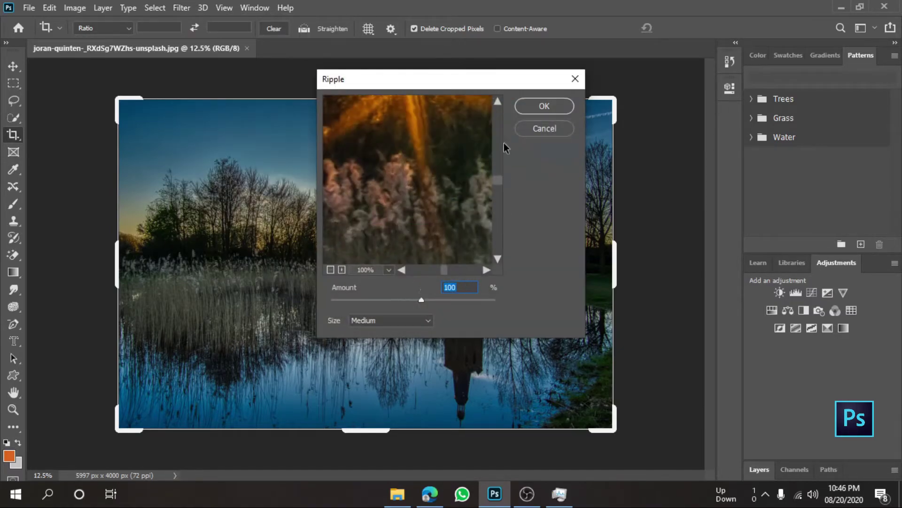
pyautogui.click(541, 108)
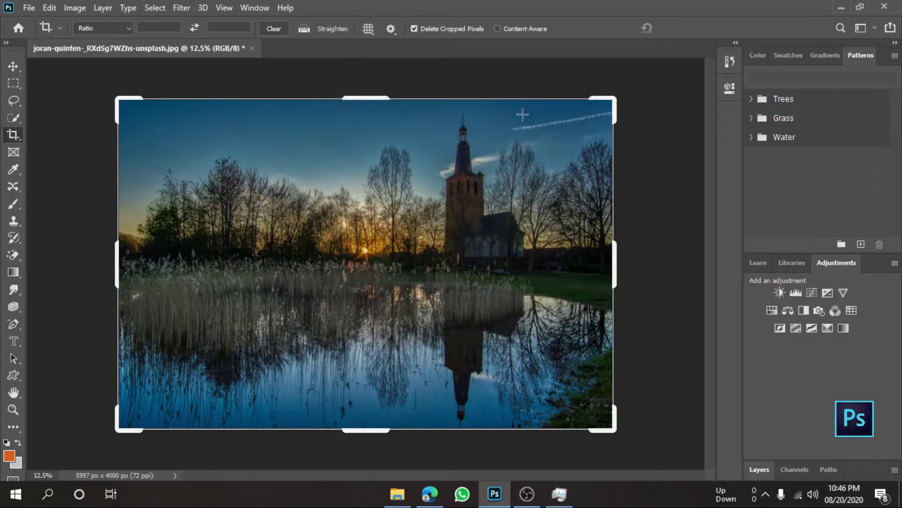
# Reapply Ripple with Amount maxed at 100 and zoom in to inspect it.
pyautogui.click(182, 14)
pyautogui.moveTo(194, 182)
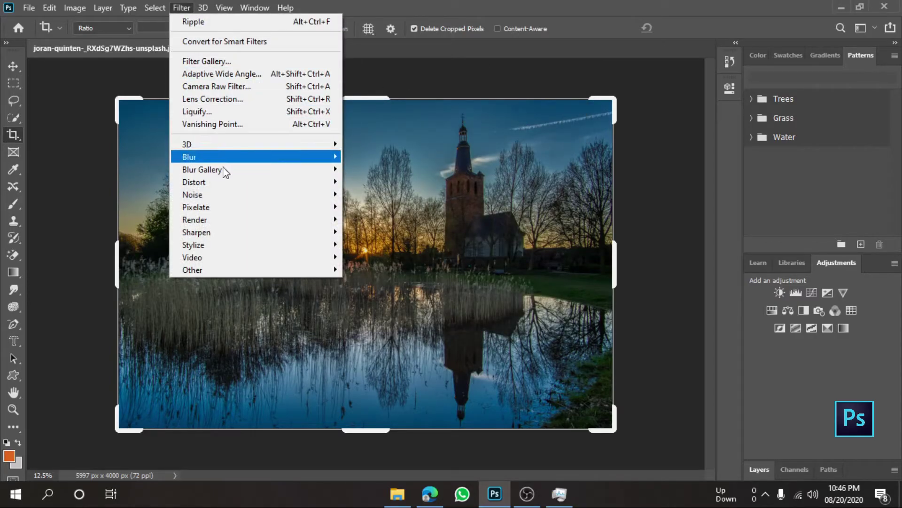
pyautogui.click(366, 219)
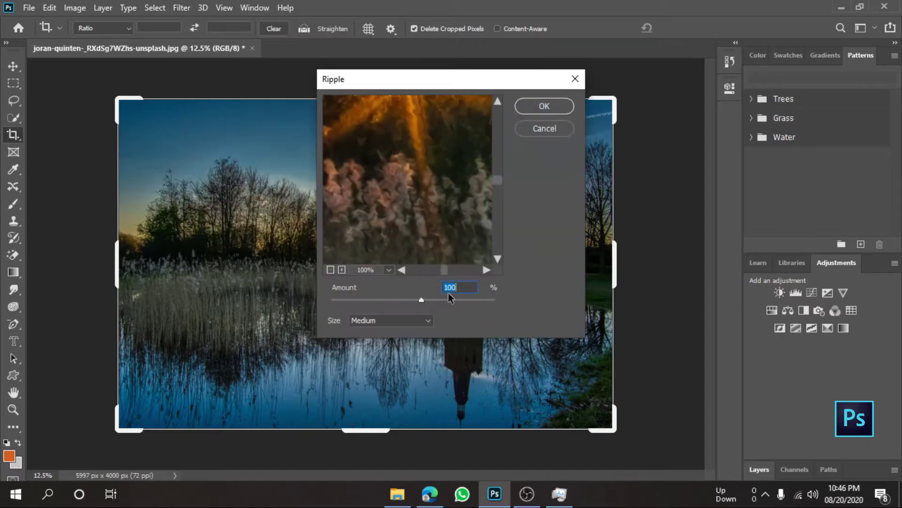
pyautogui.moveTo(452, 300); pyautogui.dragTo(496, 300)
pyautogui.click(544, 106)
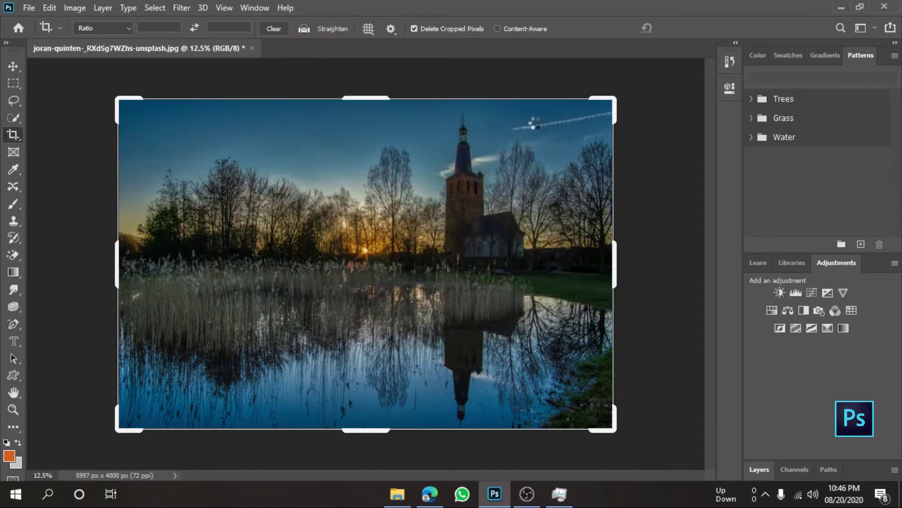
pyautogui.hotkey('ctrl', '+')
pyautogui.hotkey('ctrl', '+')
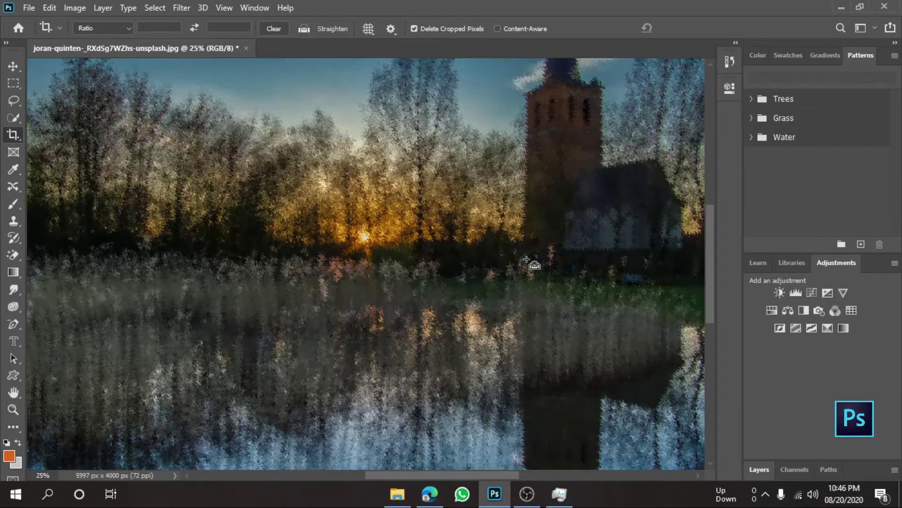
pyautogui.hotkey('ctrl', '+')
pyautogui.hotkey('ctrl', '+')
pyautogui.hotkey('ctrl', '-')
pyautogui.hotkey('ctrl', '-')
pyautogui.hotkey('ctrl', '-')
pyautogui.hotkey('ctrl', '-')
pyautogui.hotkey('ctrl', '+')
pyautogui.hotkey('ctrl', '+')
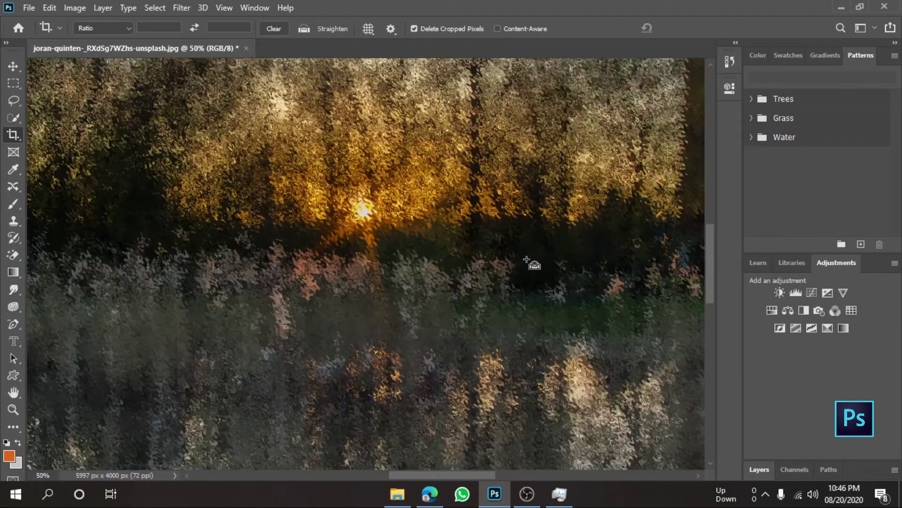
pyautogui.hotkey('ctrl', '-')
pyautogui.hotkey('ctrl', '-')
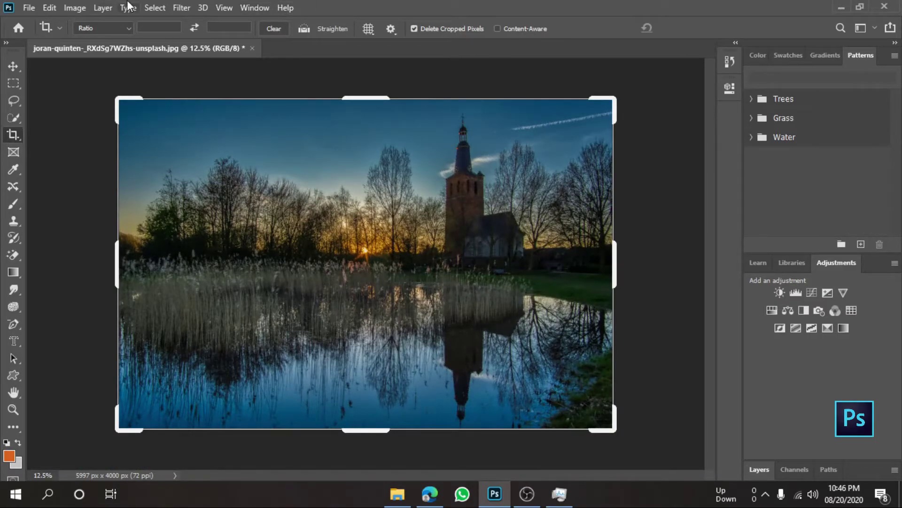
# Add Uniform noise at about 21%, after previewing a 105% amount.
pyautogui.click(169, 7)
pyautogui.click(182, 8)
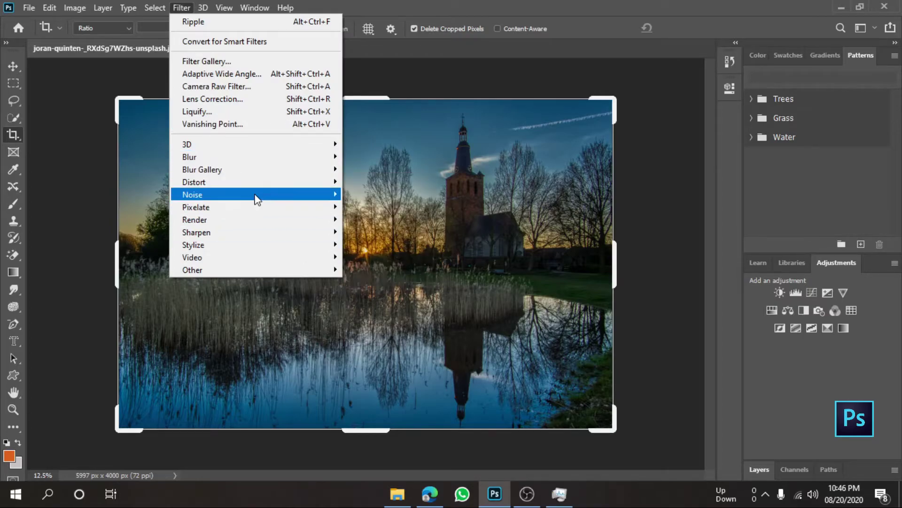
pyautogui.moveTo(212, 195)
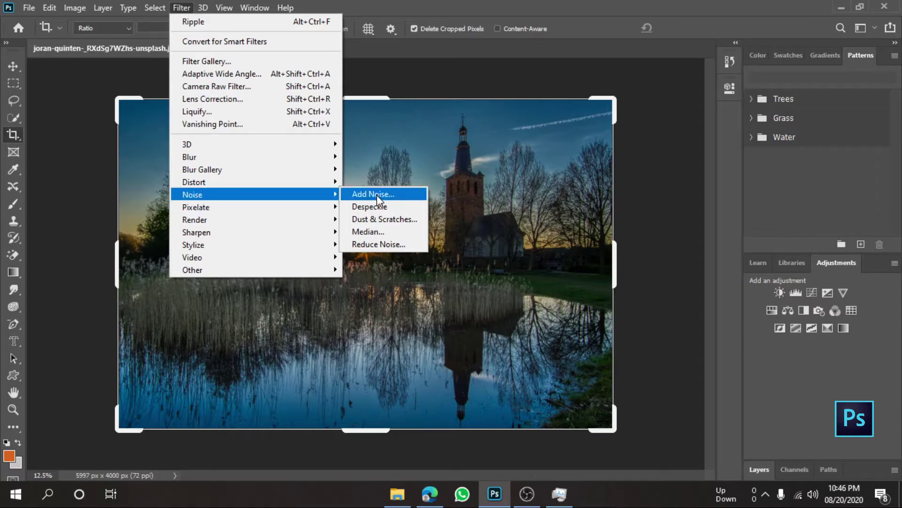
pyautogui.click(372, 194)
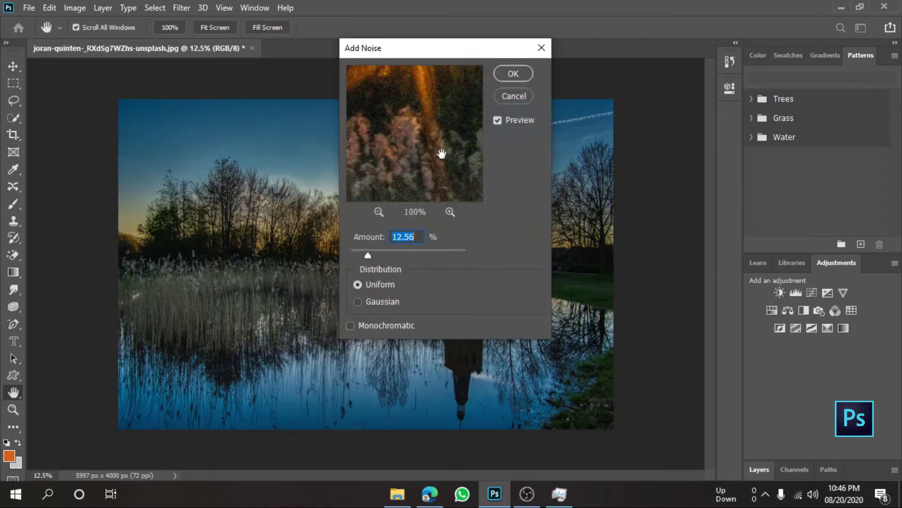
pyautogui.moveTo(439, 151); pyautogui.dragTo(412, 157)
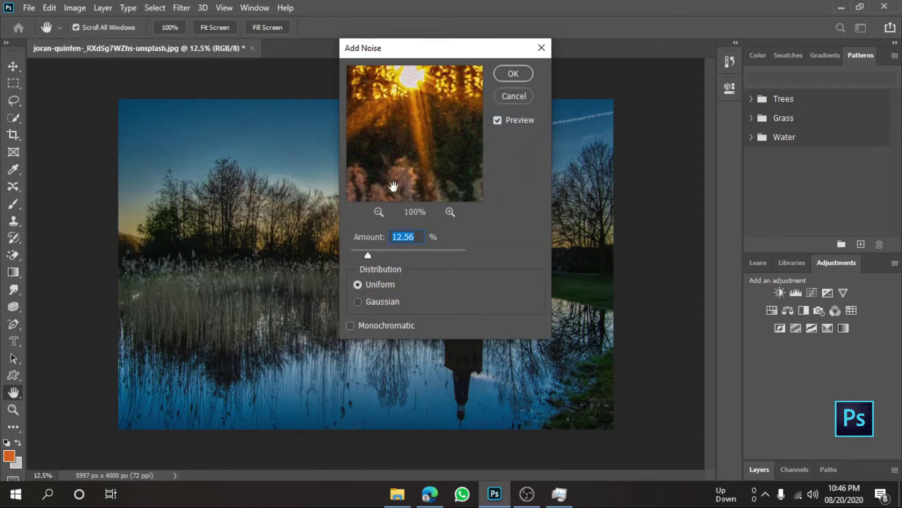
pyautogui.moveTo(371, 255); pyautogui.dragTo(431, 255)
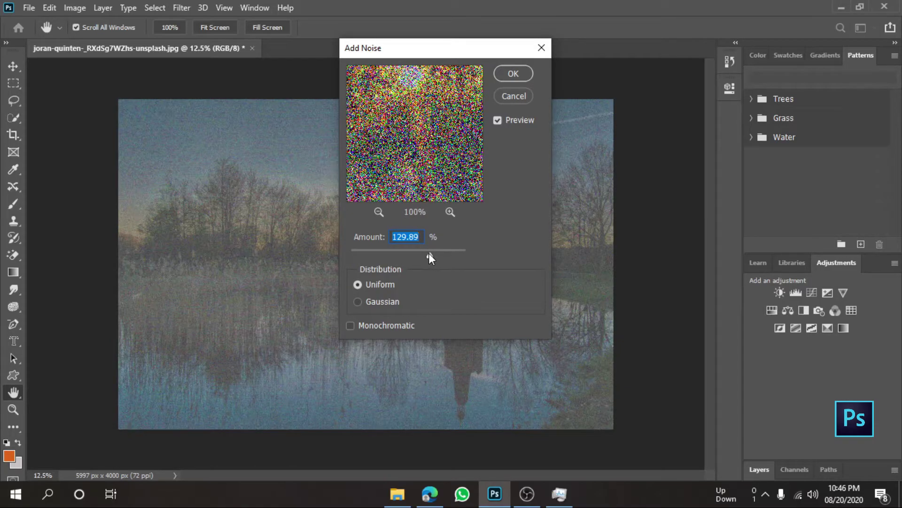
pyautogui.moveTo(365, 255); pyautogui.dragTo(373, 254)
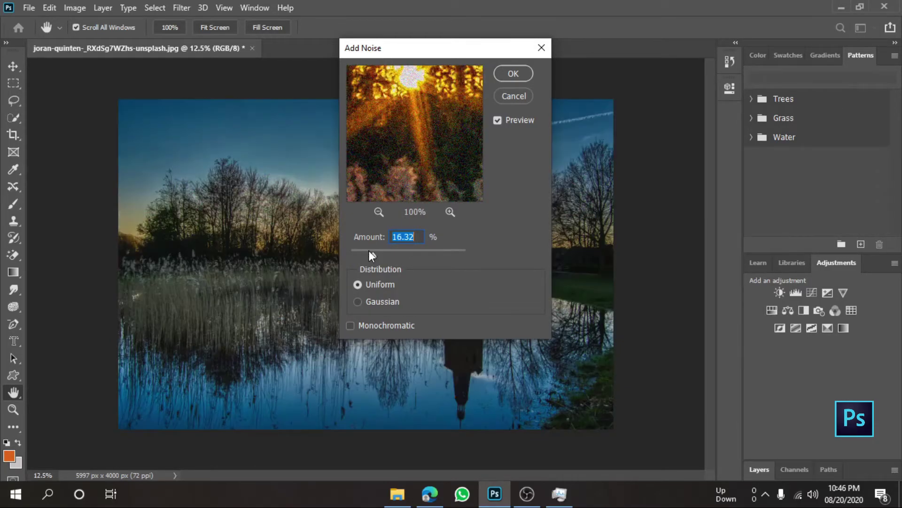
pyautogui.click(379, 254)
pyautogui.click(512, 78)
pyautogui.press('c')
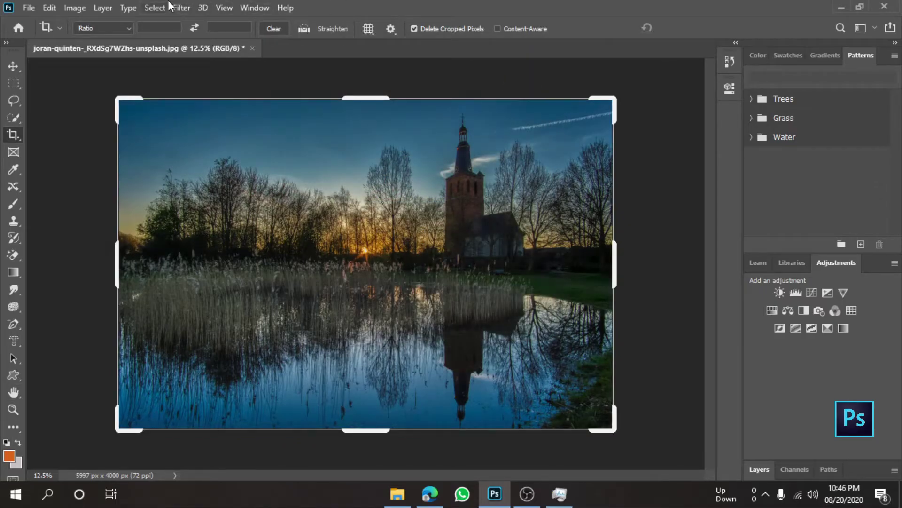
# Apply the Despeckle noise filter to the photo.
pyautogui.click(178, 7)
pyautogui.moveTo(192, 194)
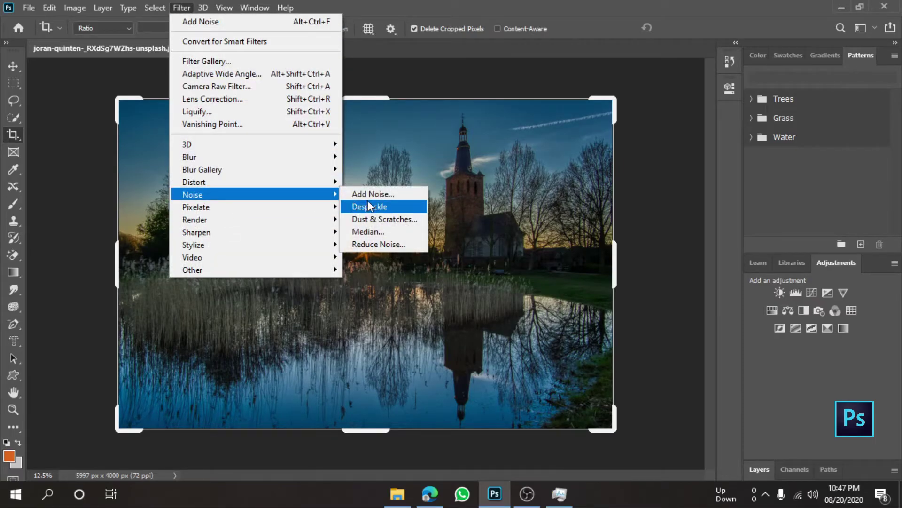
pyautogui.click(368, 203)
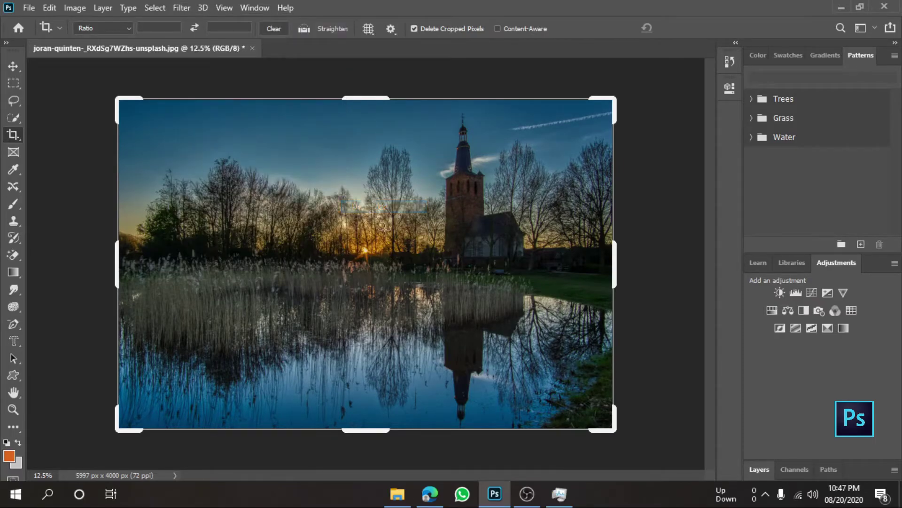
pyautogui.click(175, 8)
pyautogui.moveTo(193, 195)
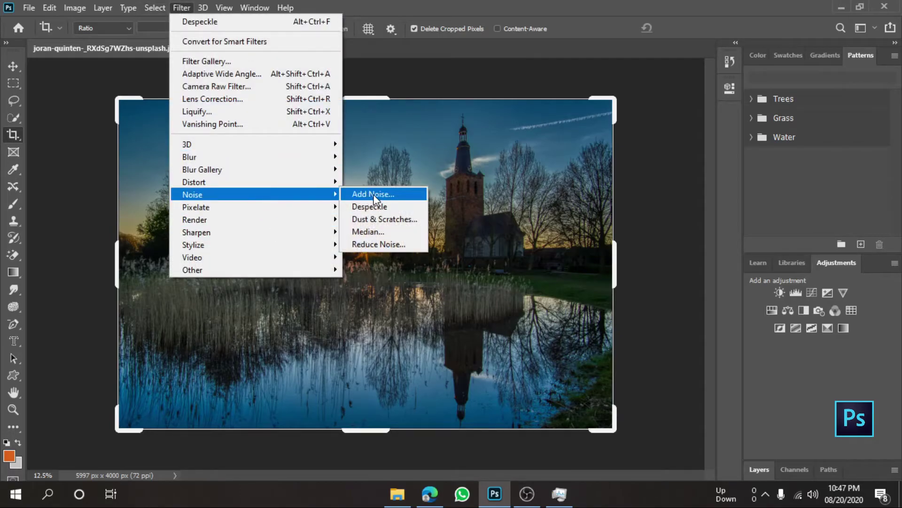
# Preview Dust & Scratches at Radius 17, Threshold 113, then cancel it.
pyautogui.click(383, 219)
pyautogui.moveTo(351, 268); pyautogui.dragTo(454, 265)
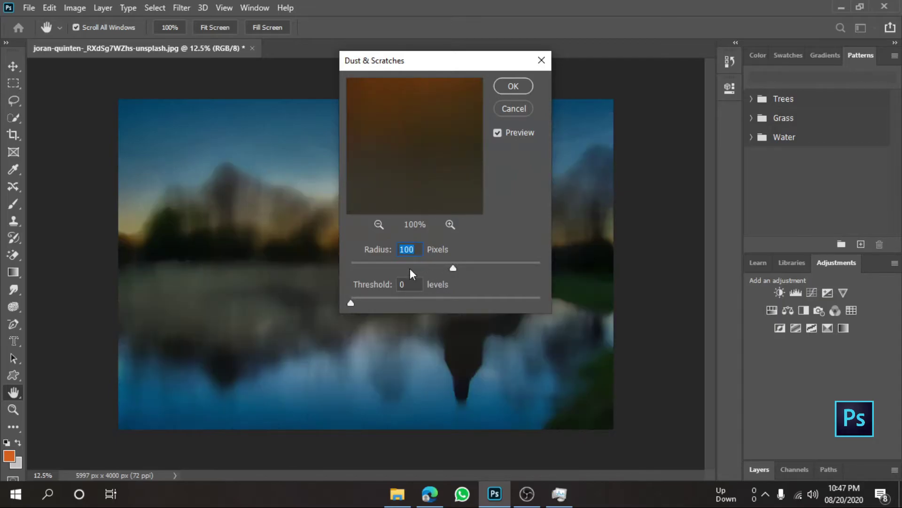
pyautogui.moveTo(395, 267); pyautogui.dragTo(368, 264)
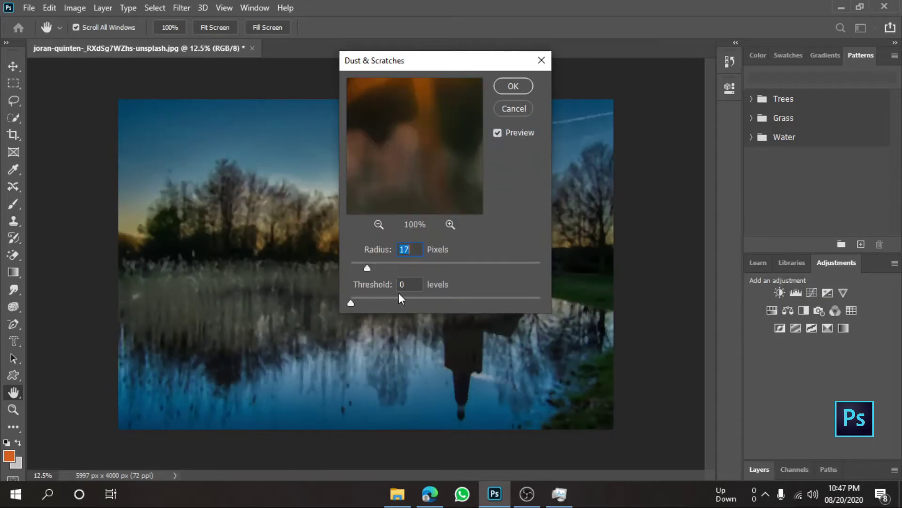
pyautogui.moveTo(398, 298); pyautogui.dragTo(467, 299)
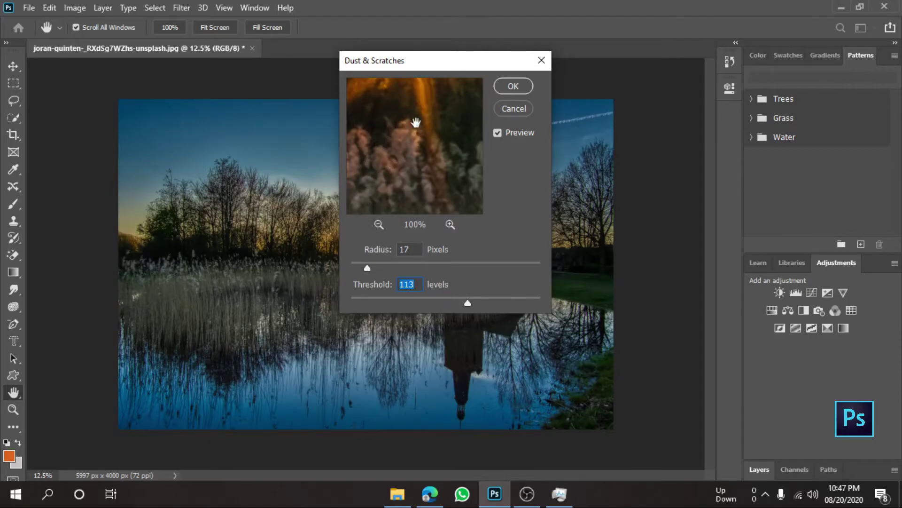
pyautogui.moveTo(405, 158); pyautogui.dragTo(459, 153)
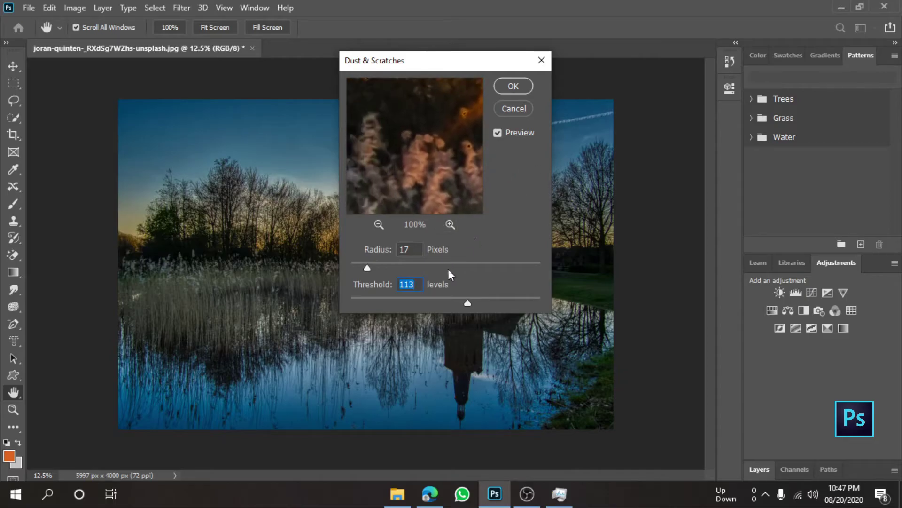
pyautogui.click(521, 108)
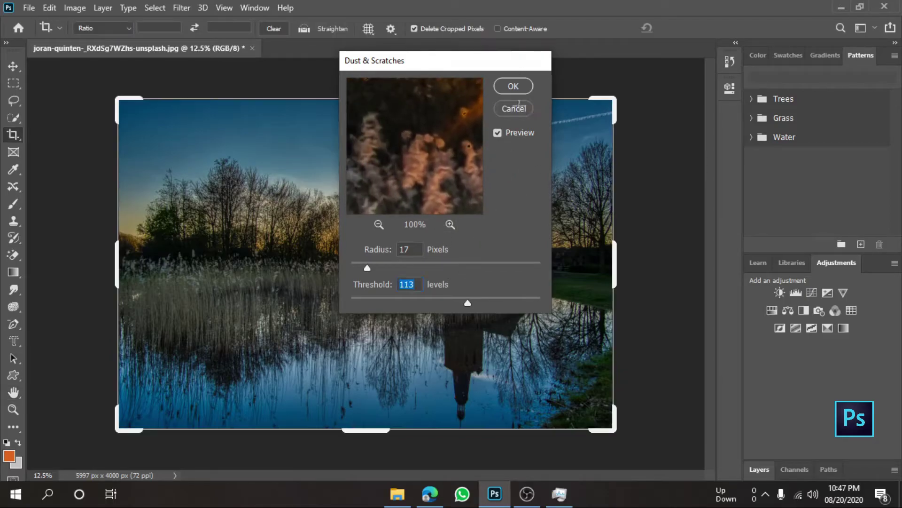
pyautogui.click(182, 7)
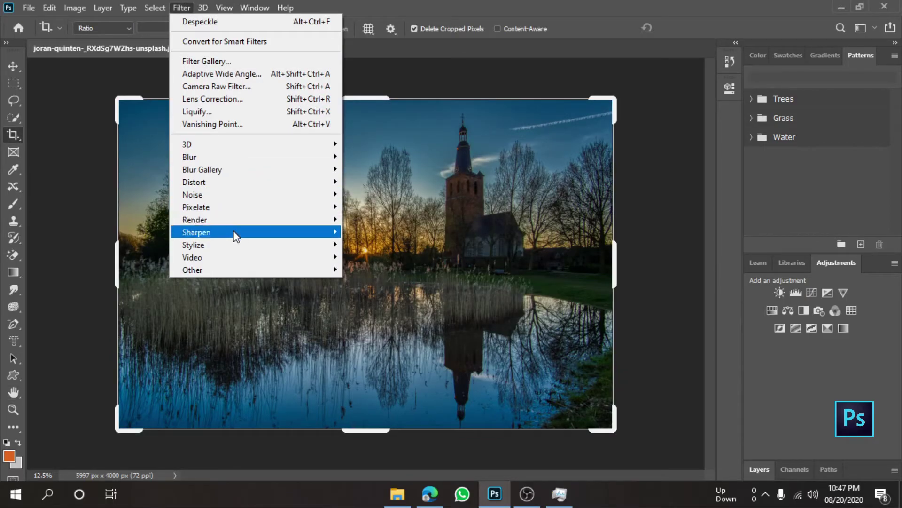
pyautogui.moveTo(211, 195)
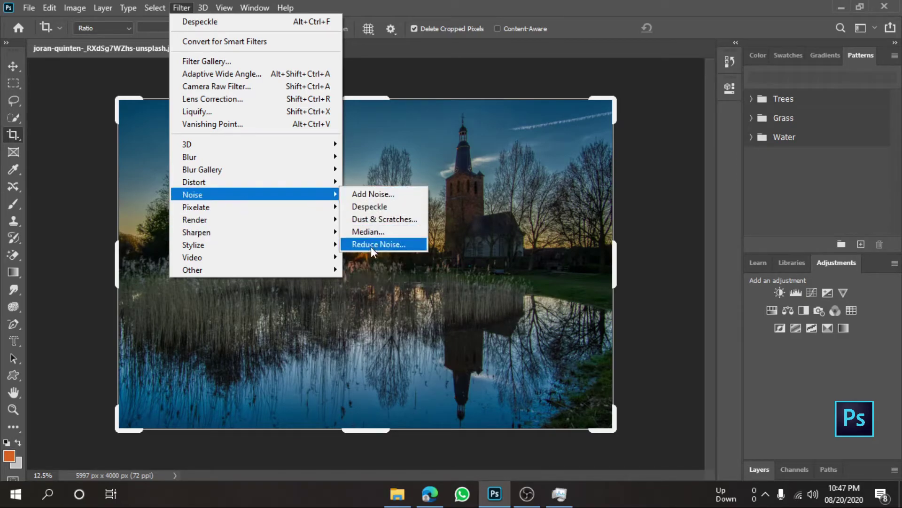
# Apply Reduce Noise with Strength 1 and Preserve Details 61%.
pyautogui.click(371, 244)
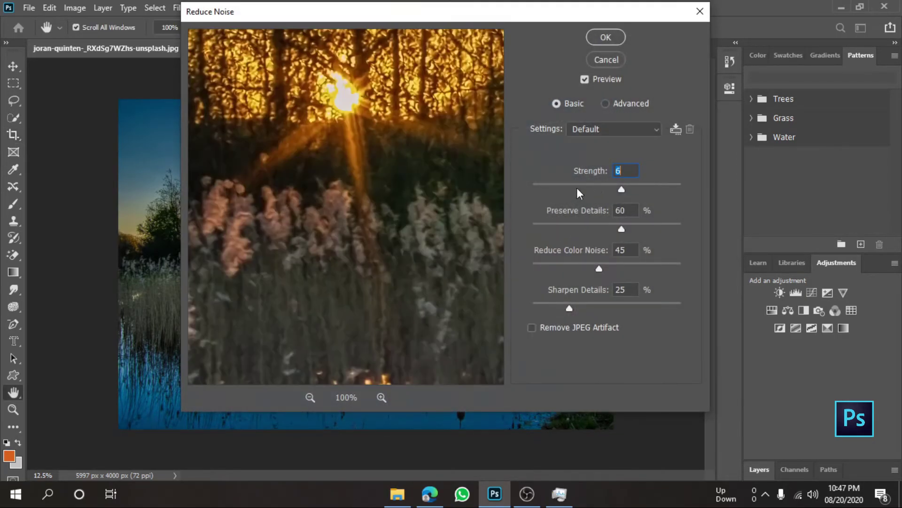
pyautogui.click(546, 186)
pyautogui.click(637, 175)
pyautogui.click(625, 224)
pyautogui.click(602, 39)
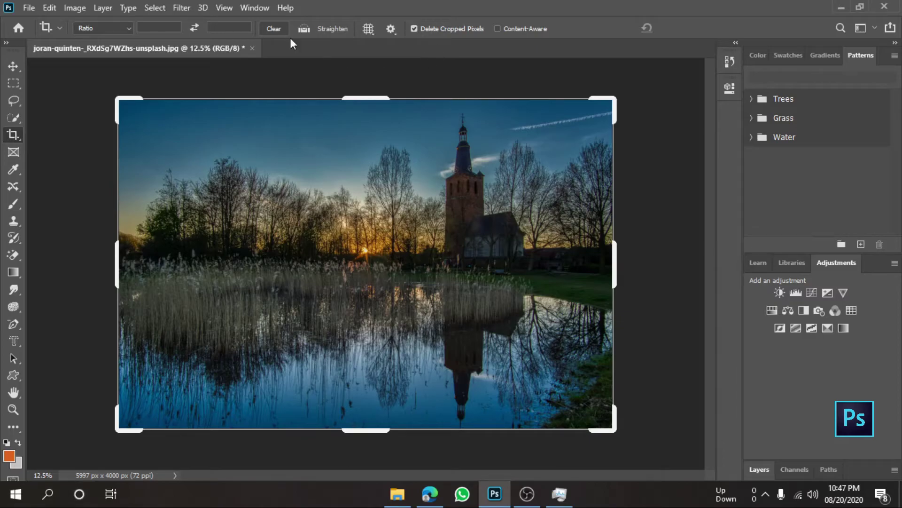
pyautogui.click(188, 6)
pyautogui.moveTo(154, 8)
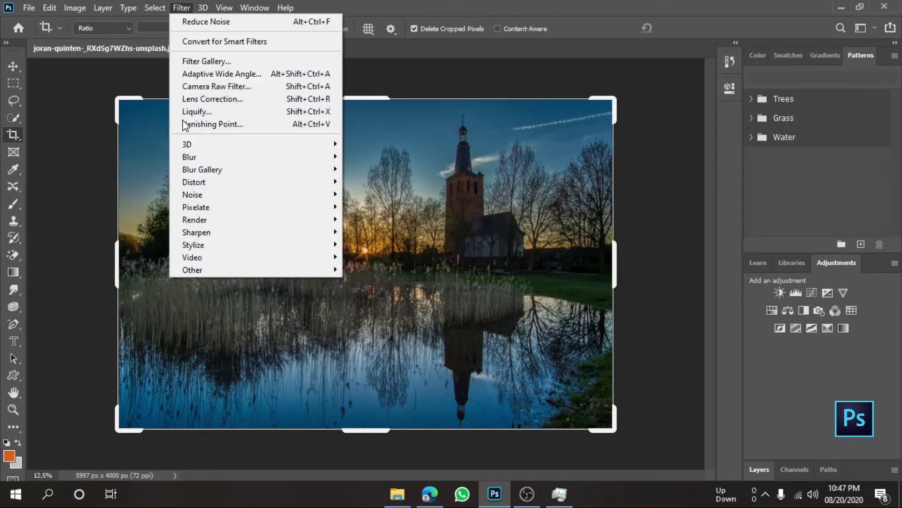
pyautogui.moveTo(211, 207)
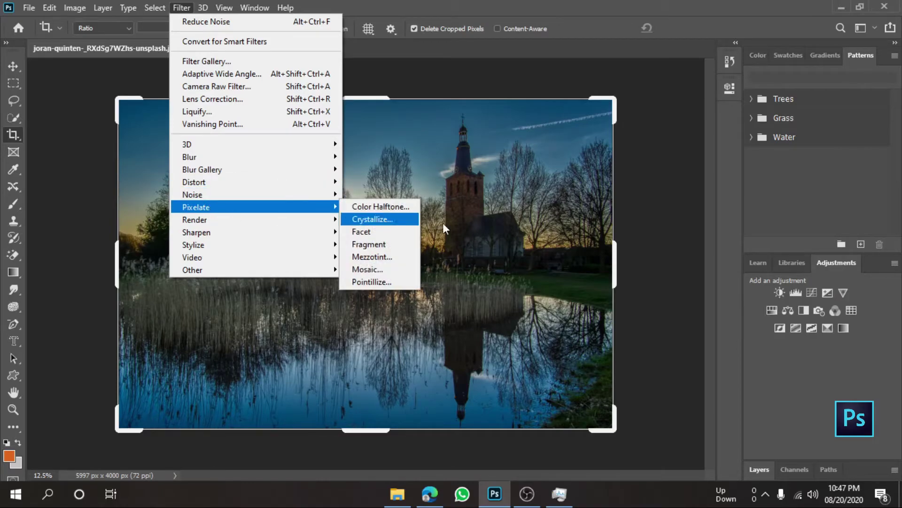
# Cancel the Crystallize preview (Cell Size 10), clear the crop frame, and select the Move tool.
pyautogui.click(408, 219)
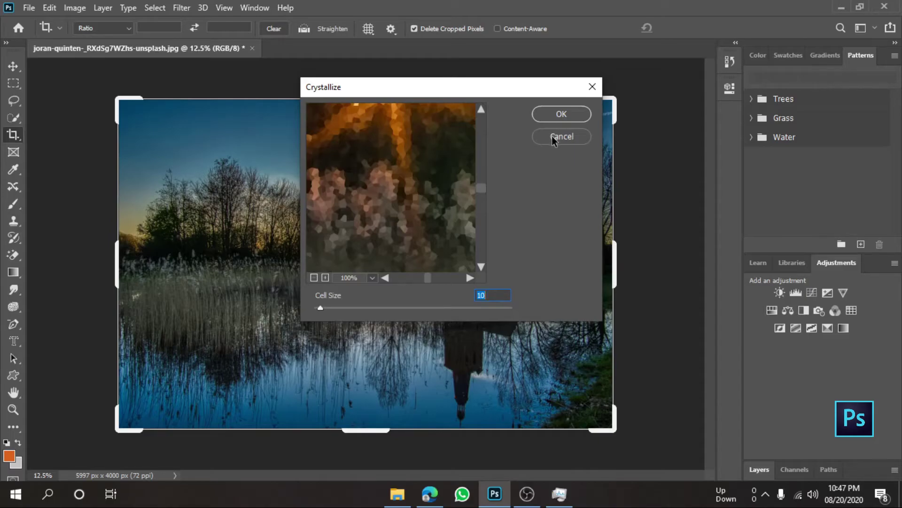
pyautogui.click(583, 139)
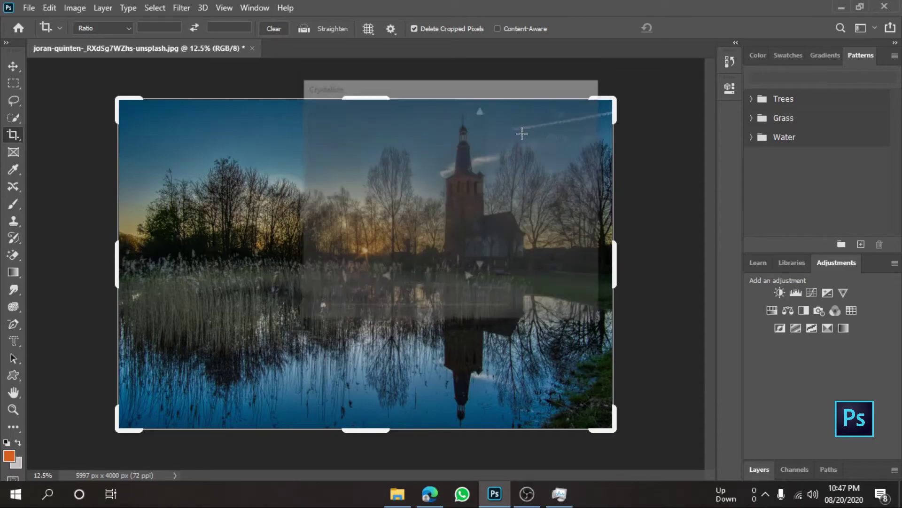
pyautogui.click(182, 8)
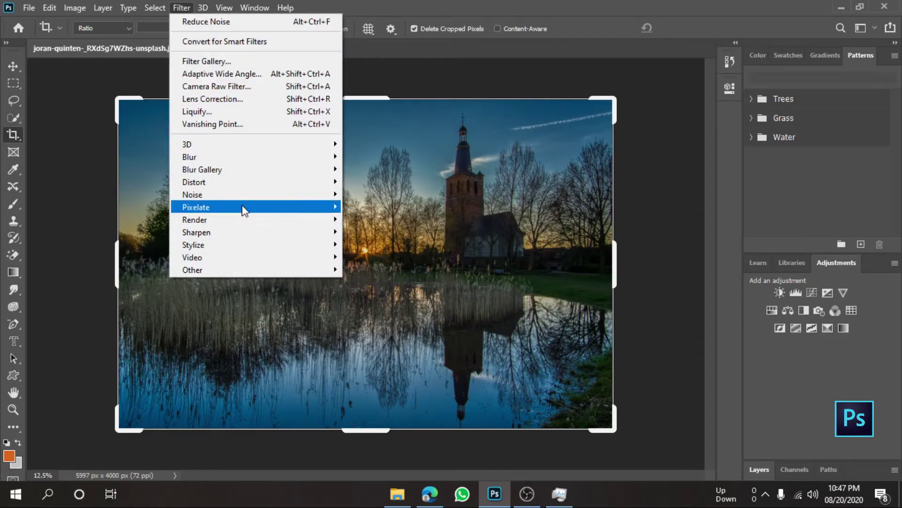
pyautogui.moveTo(212, 207)
pyautogui.click(385, 227)
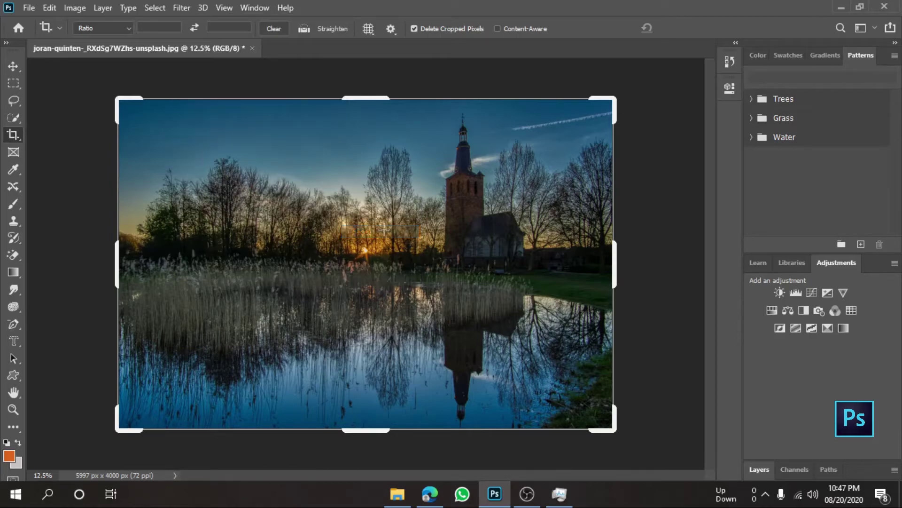
pyautogui.click(221, 7)
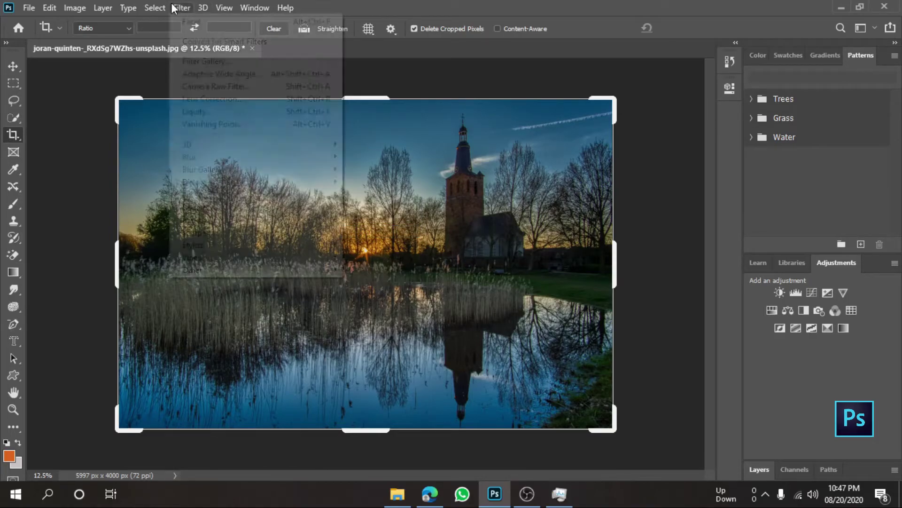
pyautogui.press('Escape')
pyautogui.click(22, 65)
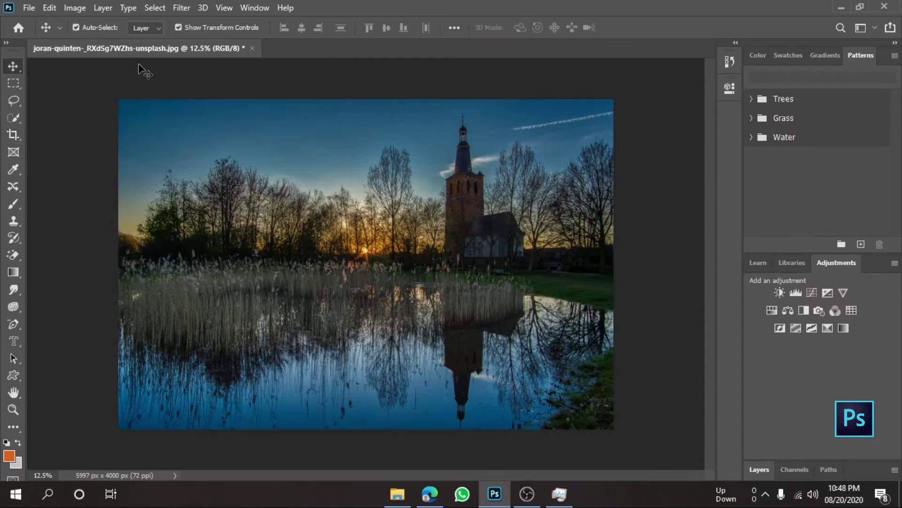
pyautogui.click(182, 6)
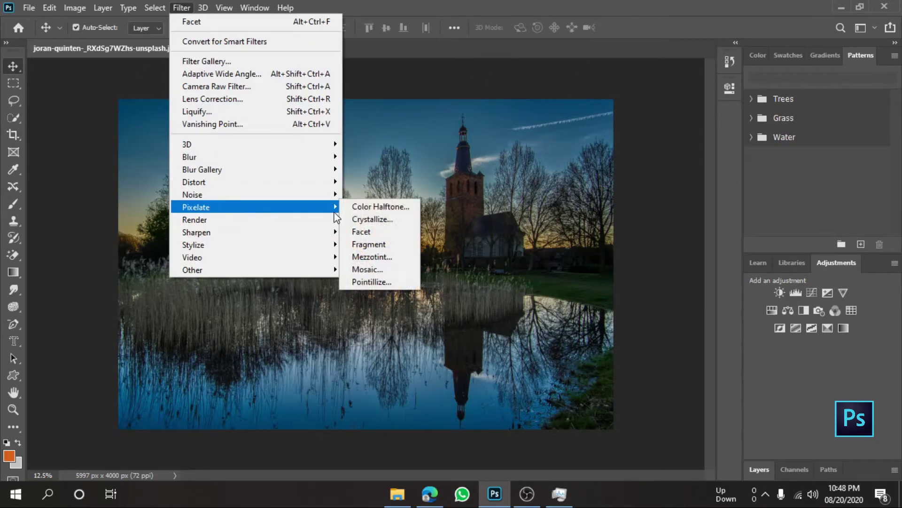
# Apply Color Halftone after entering Max. Radius 500 and accepting the corrected 127.
pyautogui.click(383, 203)
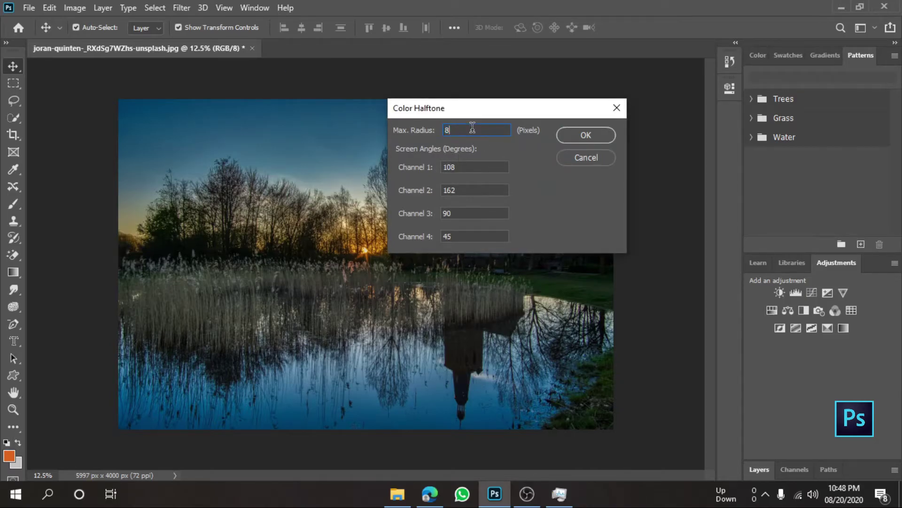
pyautogui.write('500')
pyautogui.click(574, 136)
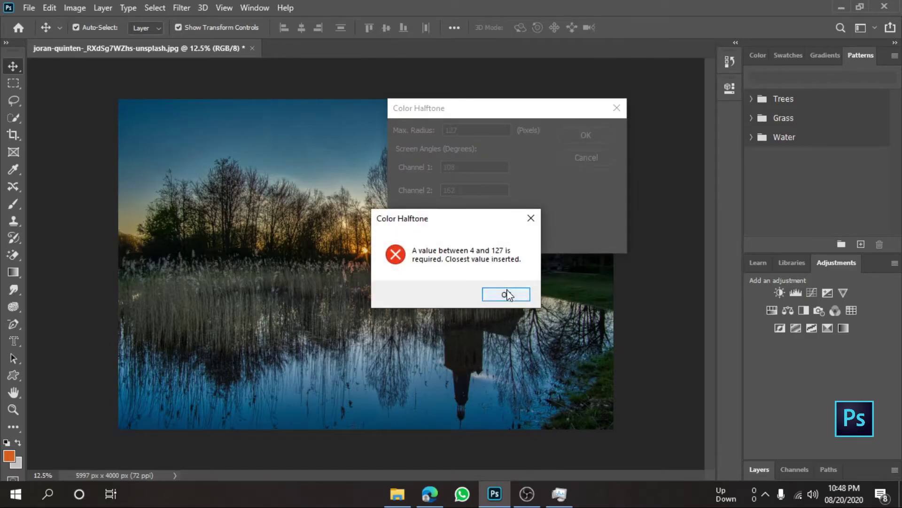
pyautogui.click(507, 295)
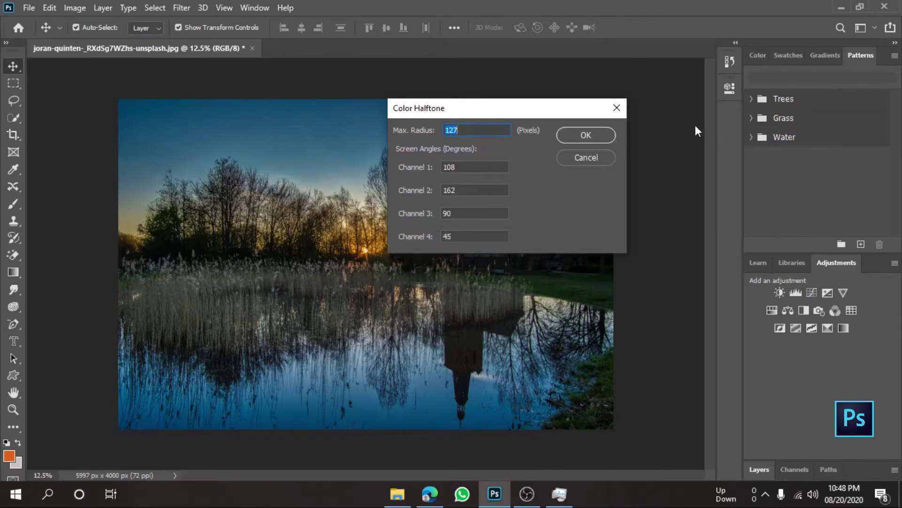
pyautogui.click(602, 133)
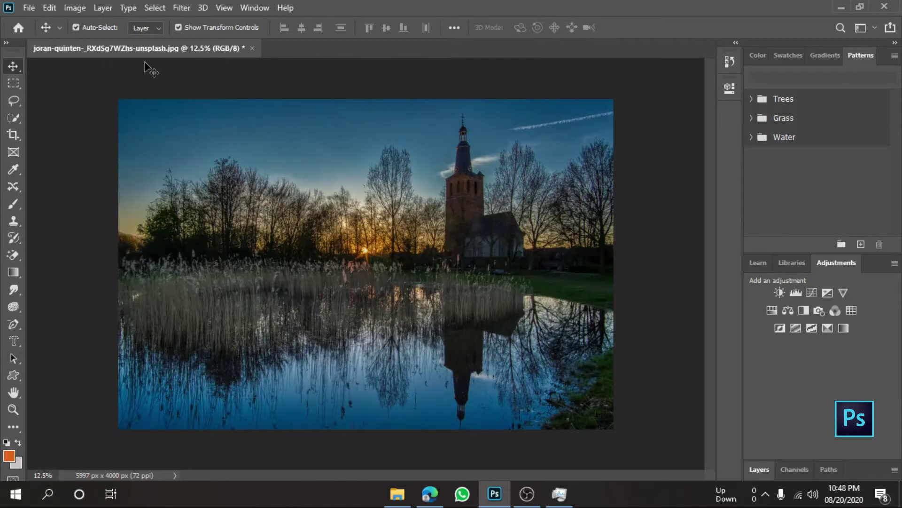
pyautogui.click(179, 8)
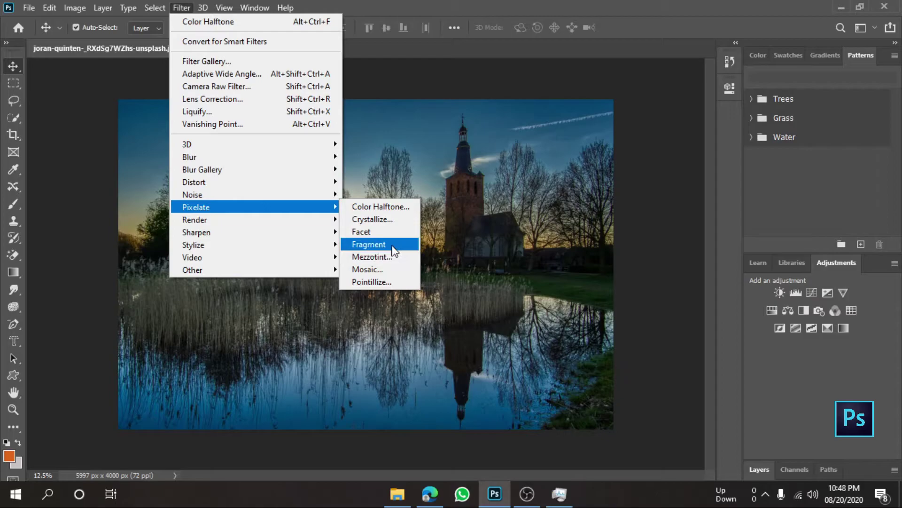
# Apply the Pixelate Fragment filter to the photo.
pyautogui.click(392, 249)
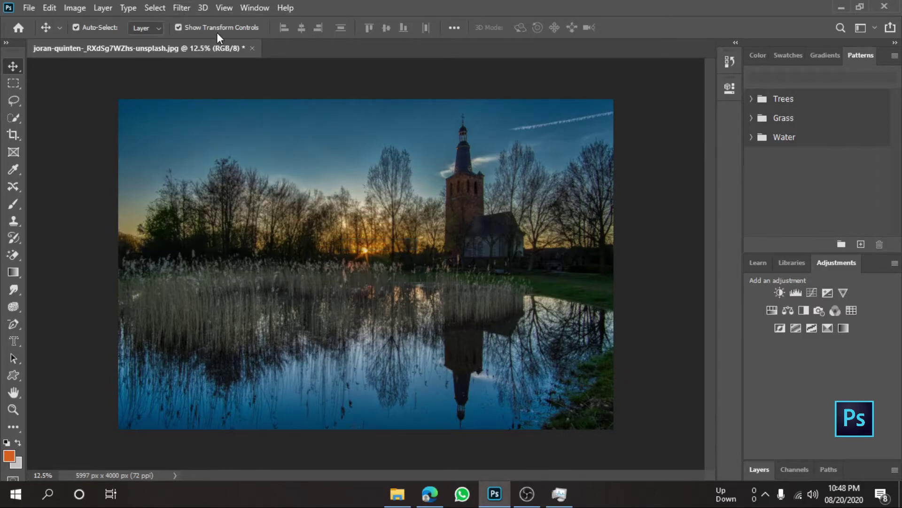
pyautogui.click(182, 7)
pyautogui.moveTo(211, 206)
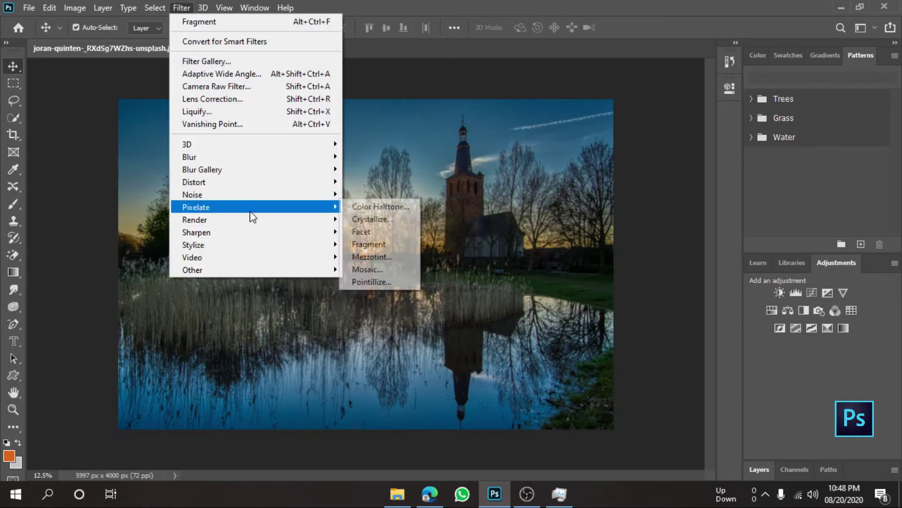
pyautogui.click(394, 250)
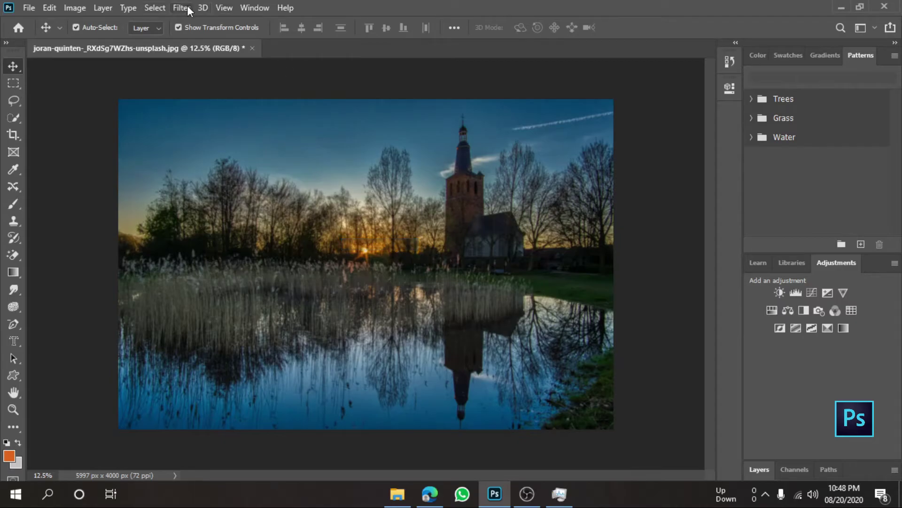
pyautogui.press('ctrl')
# Apply Mezzotint with Fine Dots grain, then undo it.
pyautogui.click(182, 7)
pyautogui.moveTo(196, 207)
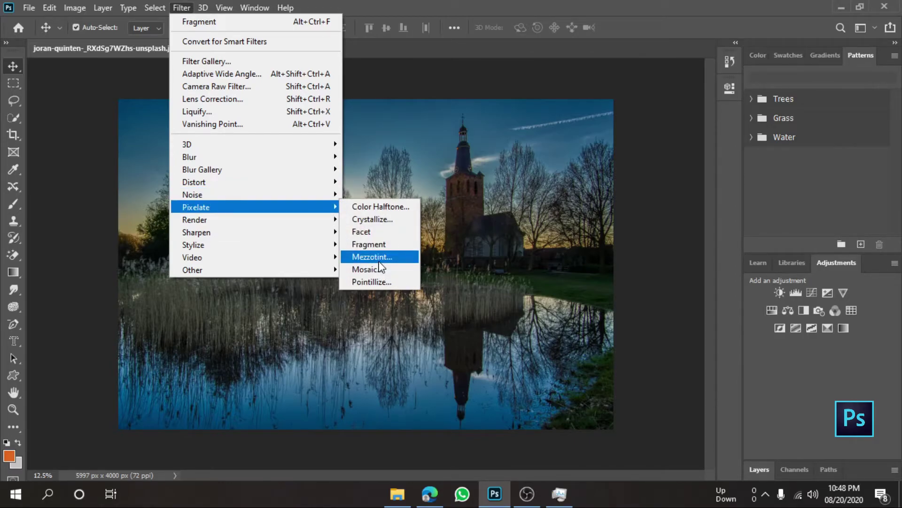
pyautogui.click(380, 259)
pyautogui.moveTo(452, 243); pyautogui.dragTo(469, 254)
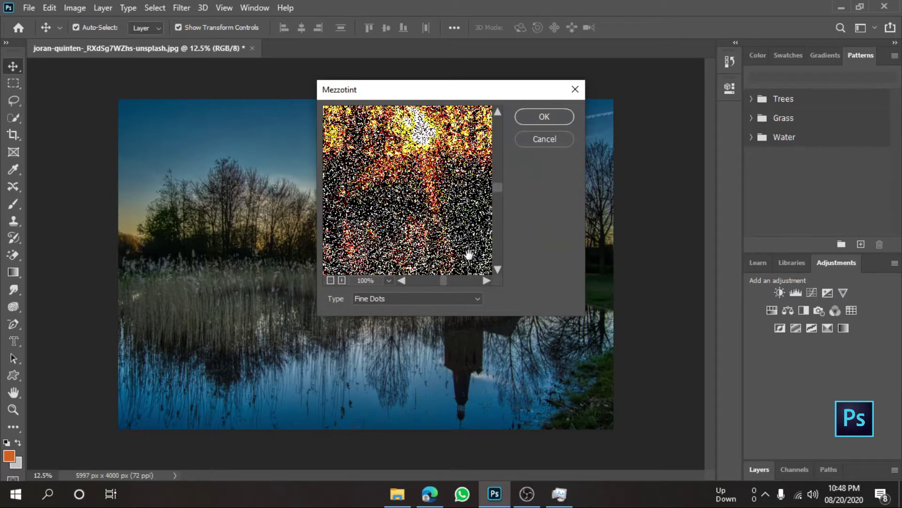
pyautogui.click(558, 117)
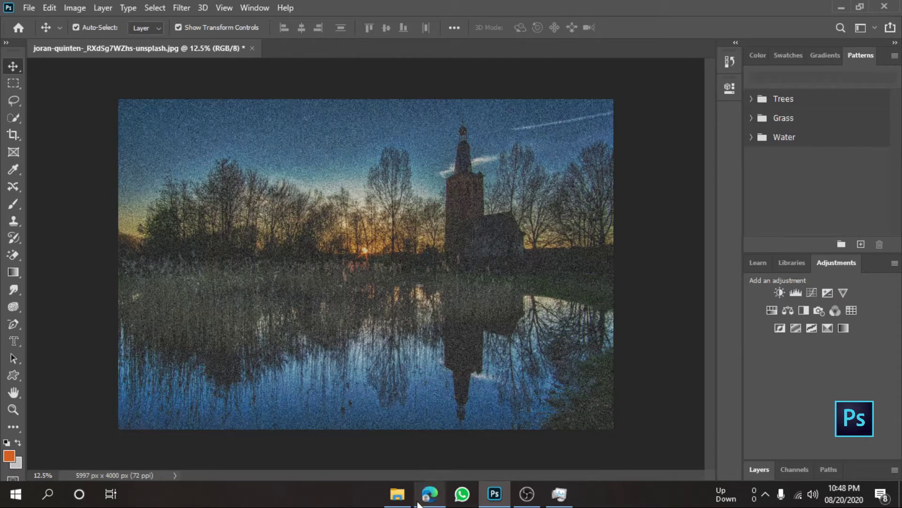
pyautogui.hotkey('ctrl', 'z')
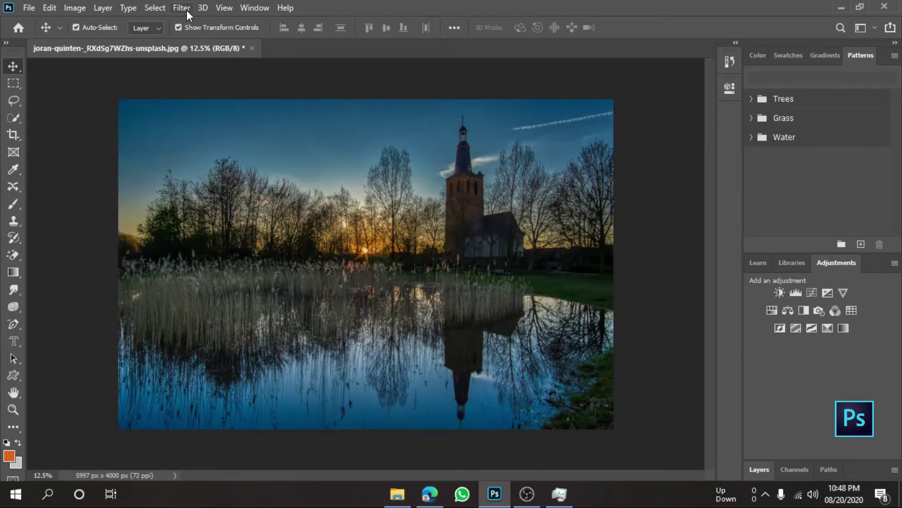
# Preview Pointillize at Cell Size 5 and cancel it.
pyautogui.click(187, 9)
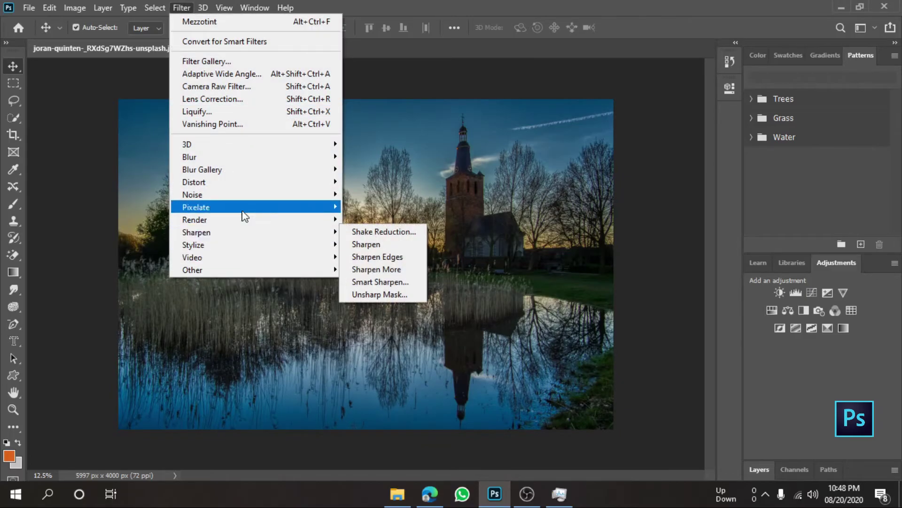
pyautogui.moveTo(212, 206)
pyautogui.click(379, 280)
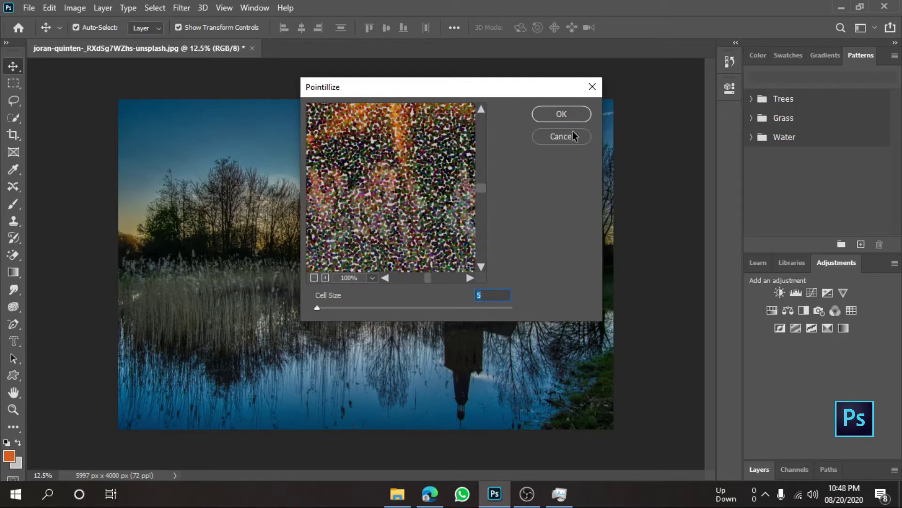
pyautogui.click(540, 136)
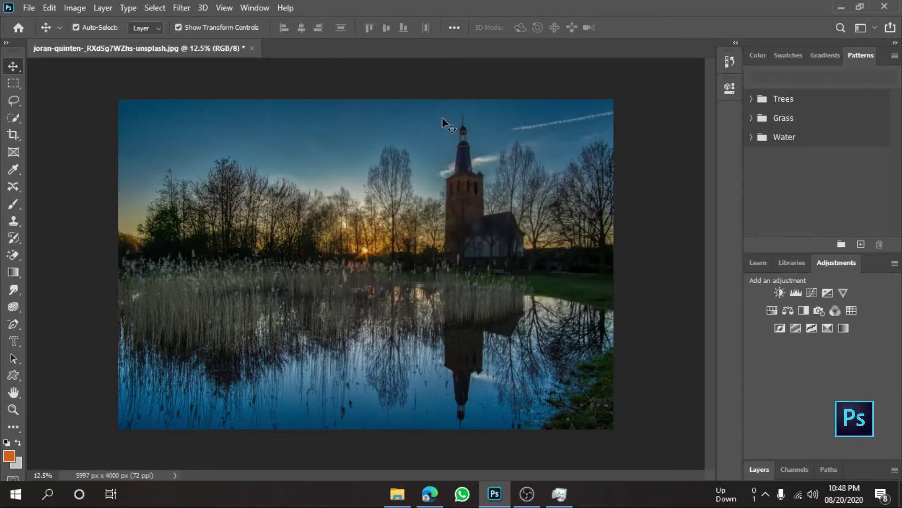
# Try the Flame render filter and dismiss the selected-path error.
pyautogui.click(182, 8)
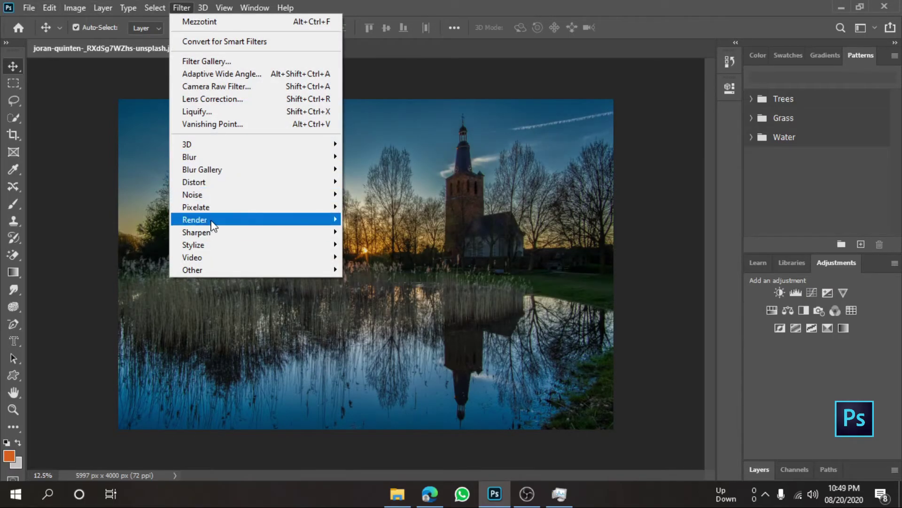
pyautogui.moveTo(195, 219)
pyautogui.click(383, 219)
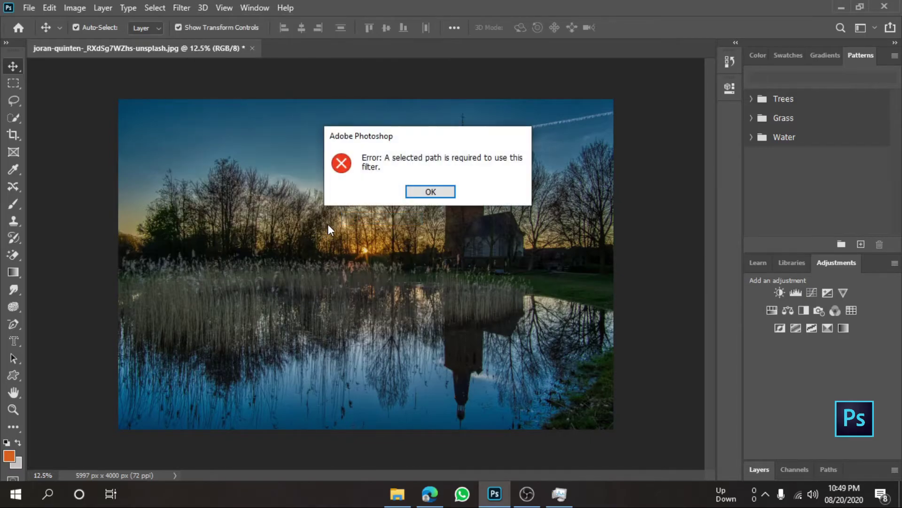
pyautogui.click(425, 192)
pyautogui.click(182, 8)
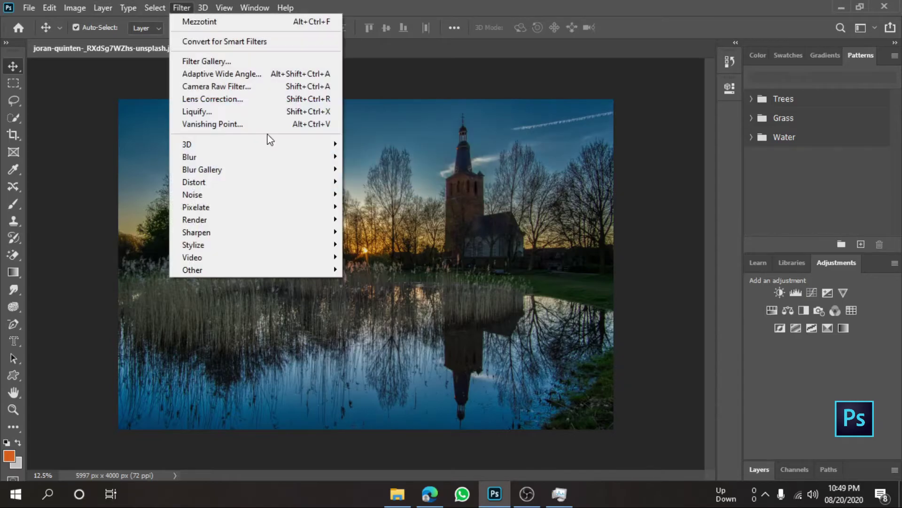
# Apply Plastic Wrap (Highlight 15, Detail 9, Smoothness 7) from the Filter Gallery.
pyautogui.click(238, 60)
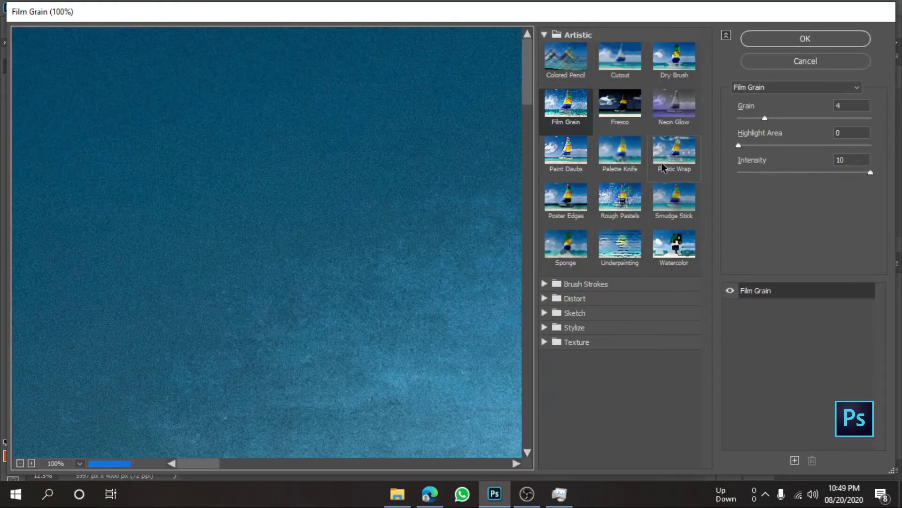
pyautogui.click(663, 166)
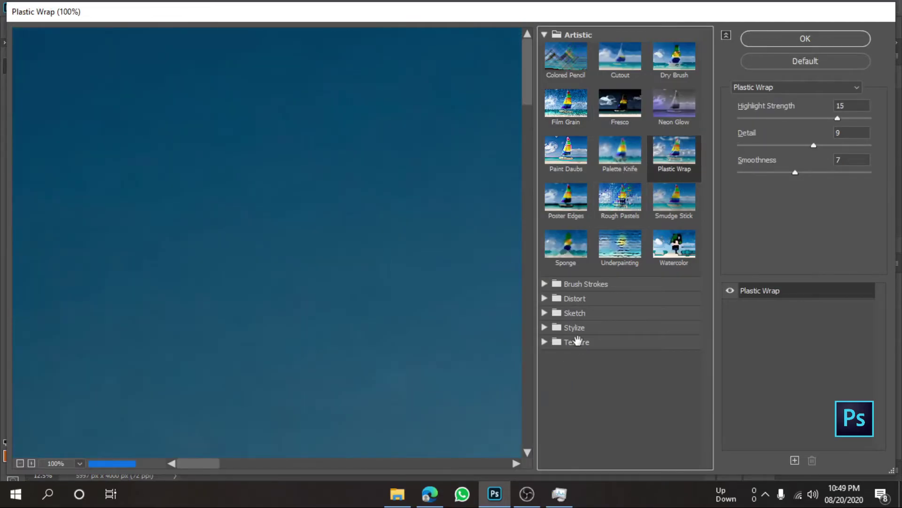
pyautogui.hotkey('ctrl', '-')
pyautogui.hotkey('ctrl', '-')
pyautogui.hotkey('ctrl', '-')
pyautogui.hotkey('ctrl', '-')
pyautogui.hotkey('ctrl', '-')
pyautogui.hotkey('ctrl', '-')
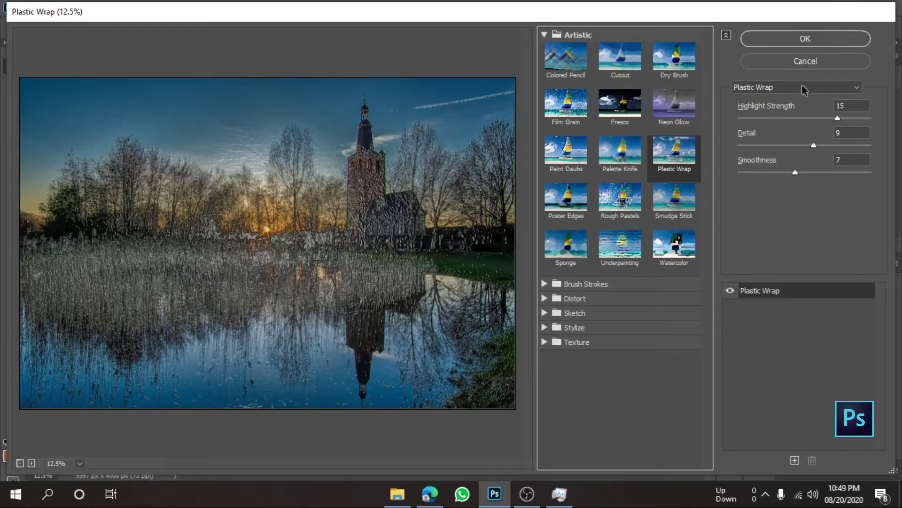
pyautogui.click(803, 40)
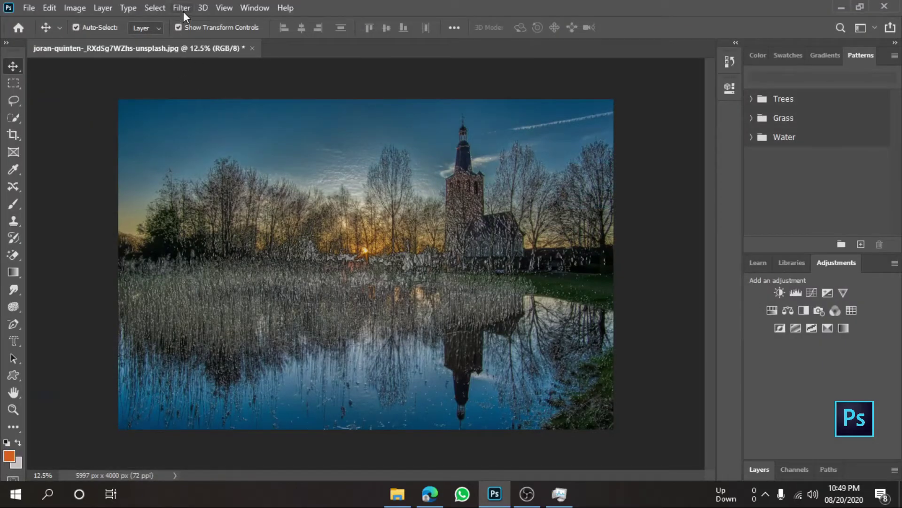
# Try Flame again and dismiss the path-required error.
pyautogui.click(183, 11)
pyautogui.moveTo(195, 219)
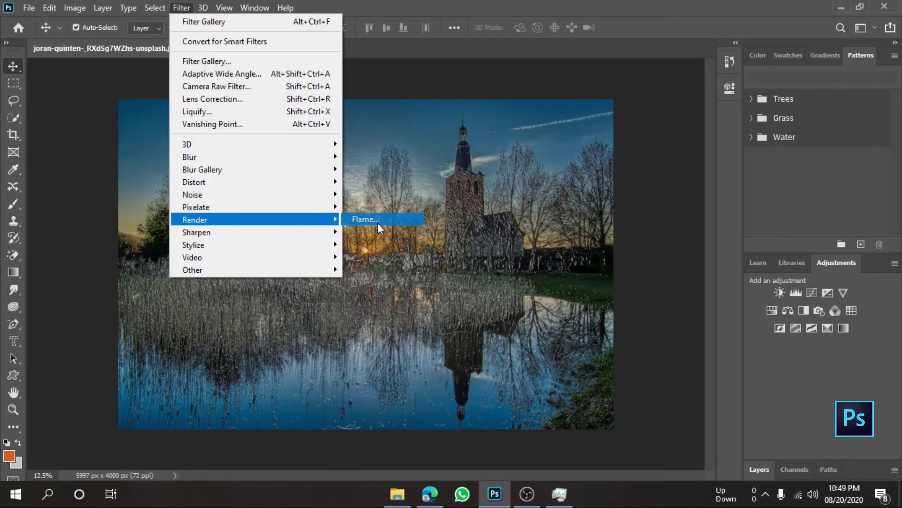
pyautogui.click(378, 222)
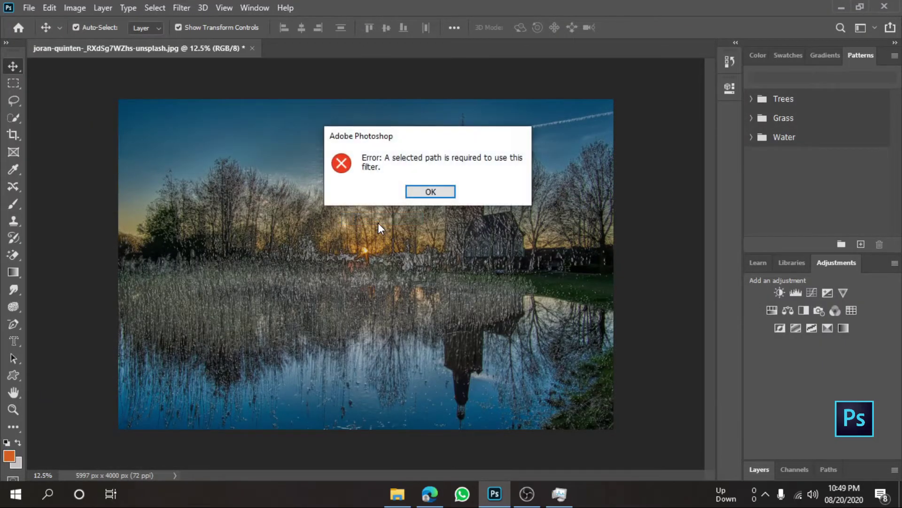
pyautogui.click(415, 193)
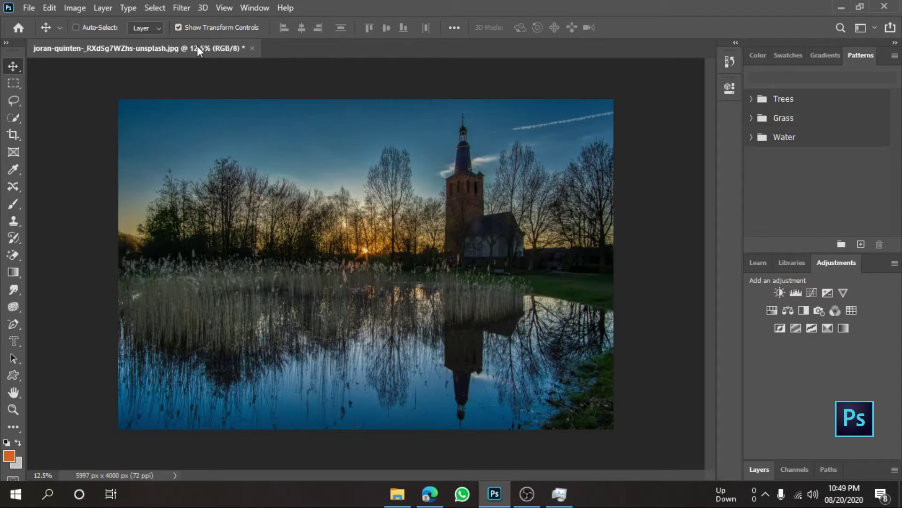
pyautogui.click(188, 9)
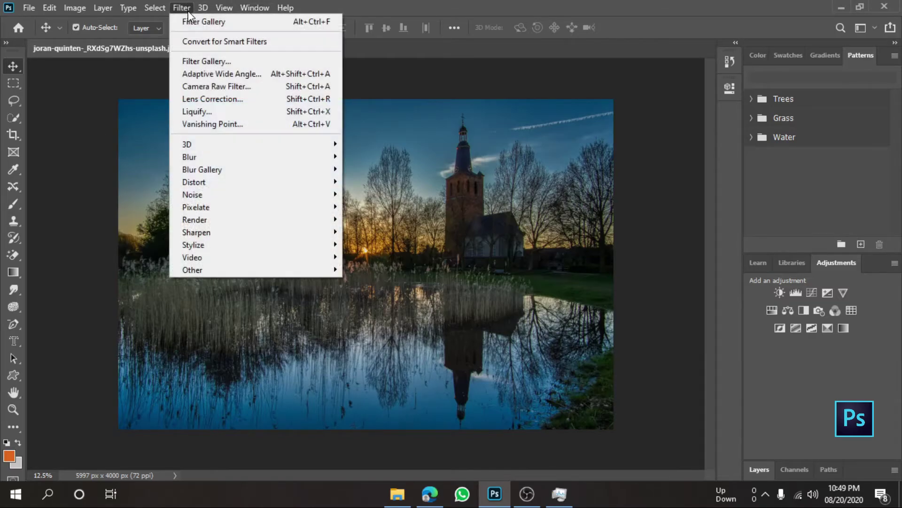
pyautogui.click(316, 124)
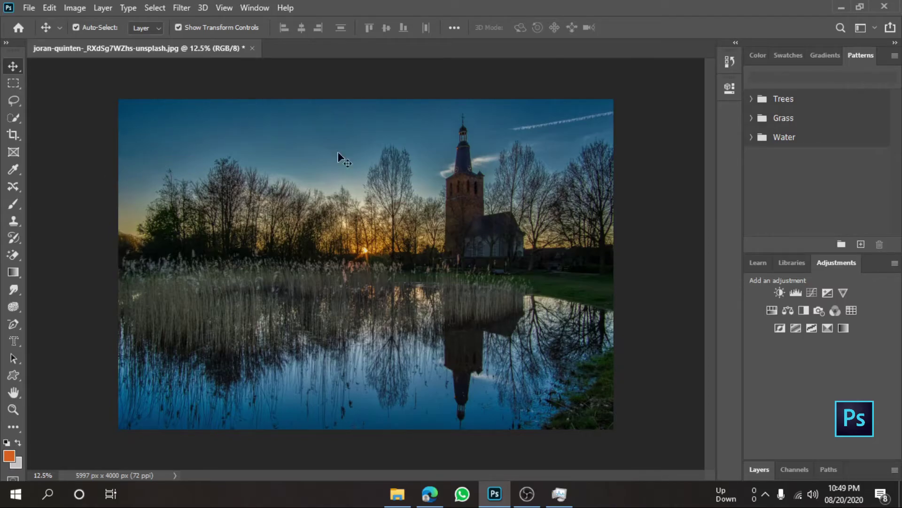
pyautogui.click(180, 8)
pyautogui.moveTo(194, 219)
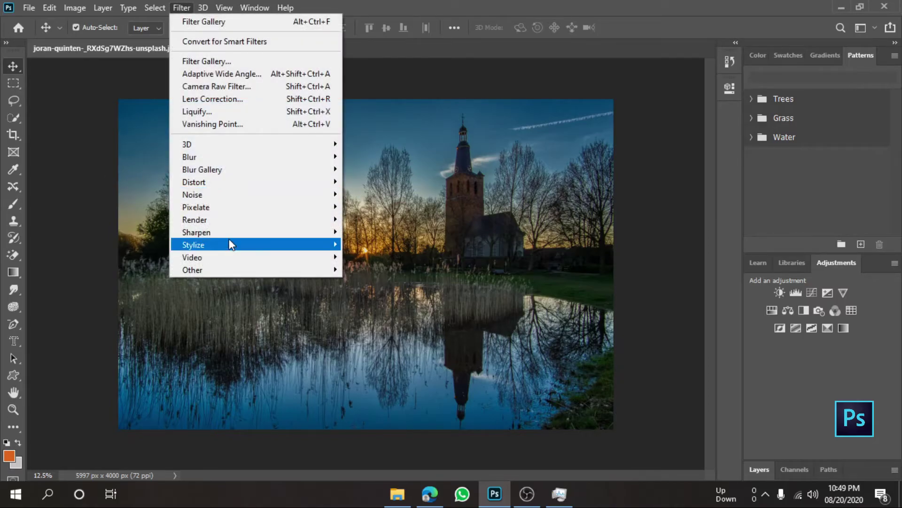
pyautogui.click(370, 232)
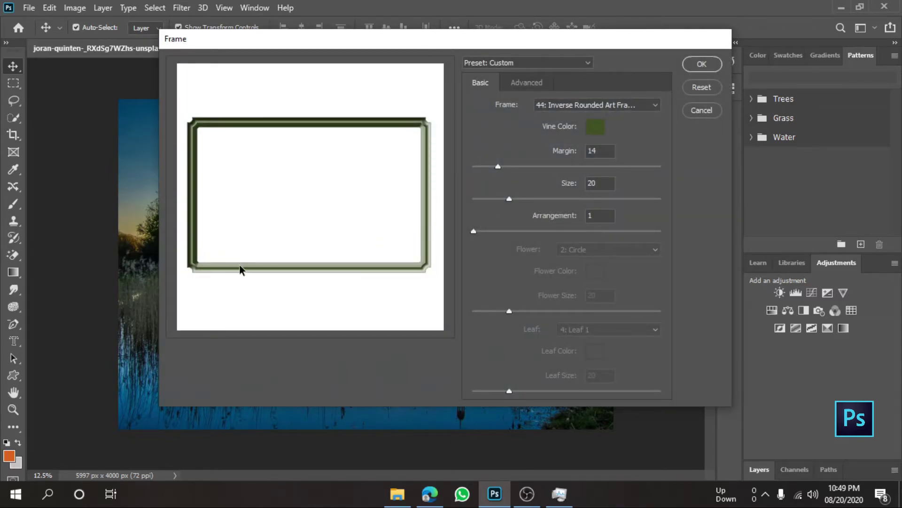
pyautogui.click(716, 64)
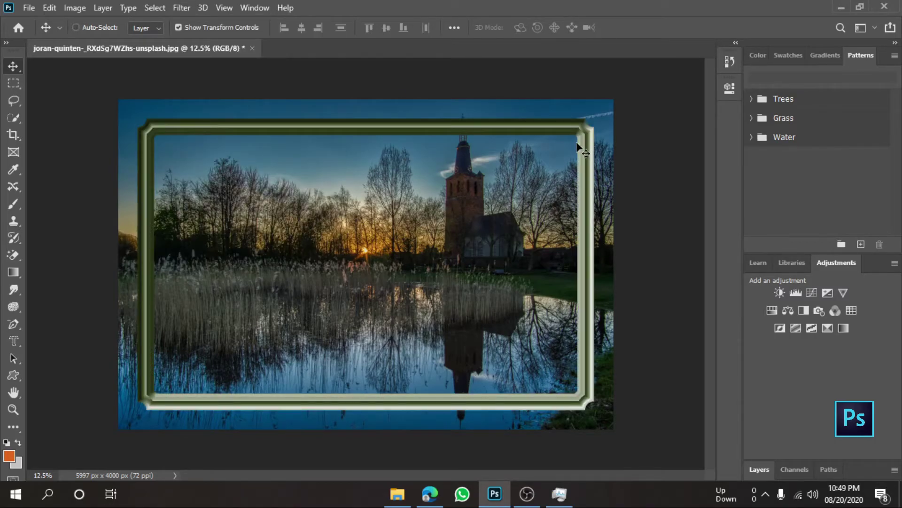
pyautogui.hotkey('ctrl', 'z')
pyautogui.click(202, 6)
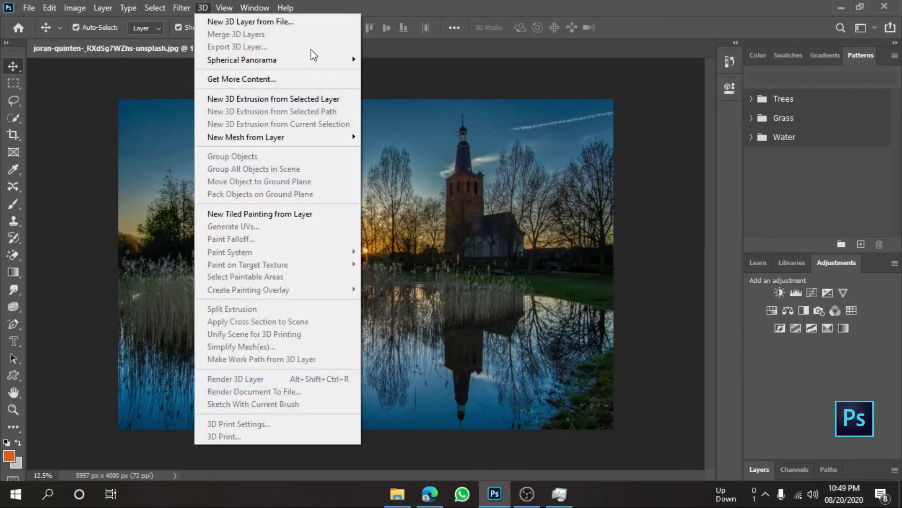
# Render a bare Tree: Light Direction 94, Leaves Amount 47, Leaves Size 16, Branches Height 162.
pyautogui.click(175, 7)
pyautogui.click(173, 8)
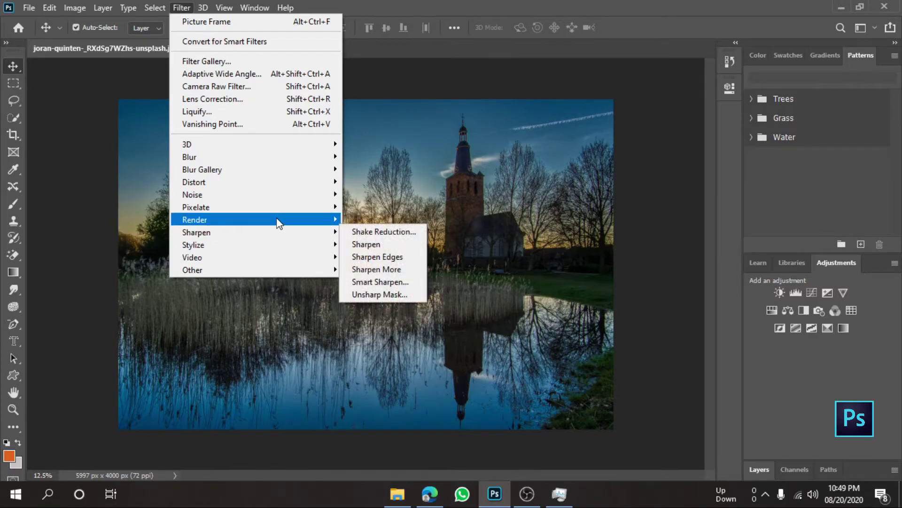
pyautogui.moveTo(211, 219)
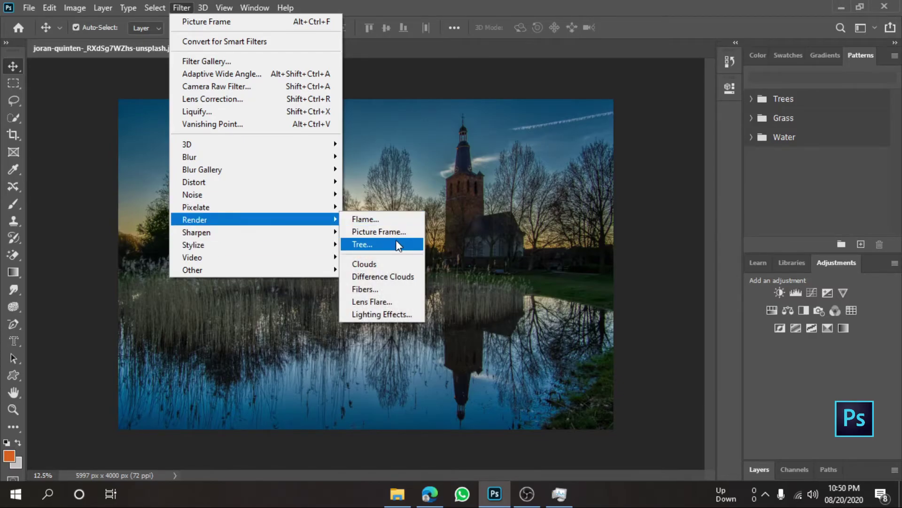
pyautogui.click(381, 242)
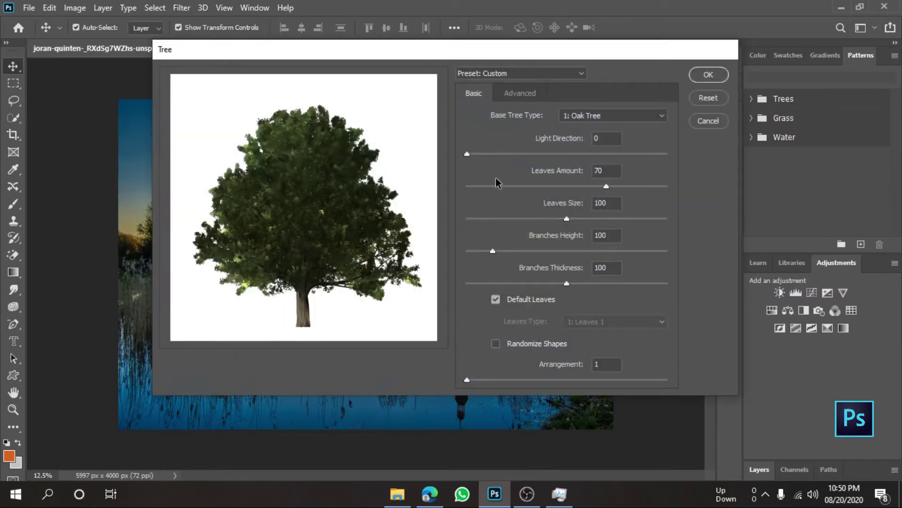
pyautogui.click(529, 73)
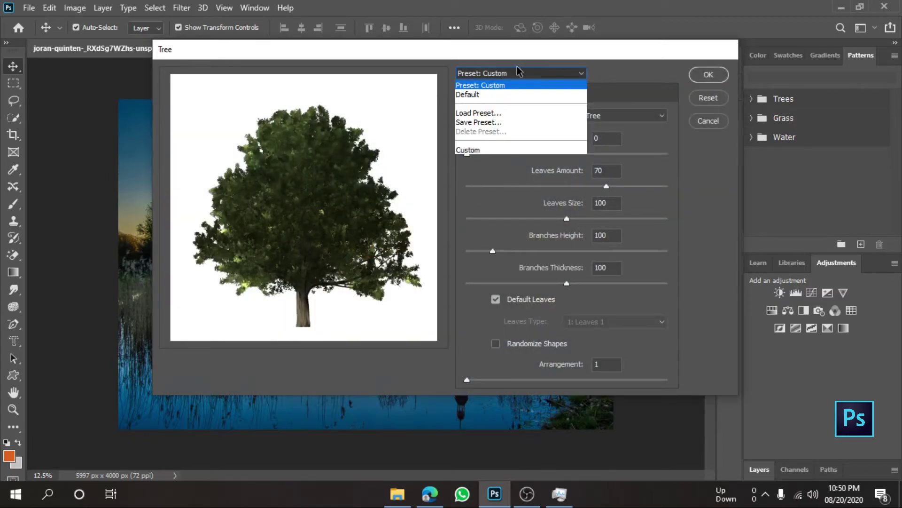
pyautogui.click(619, 152)
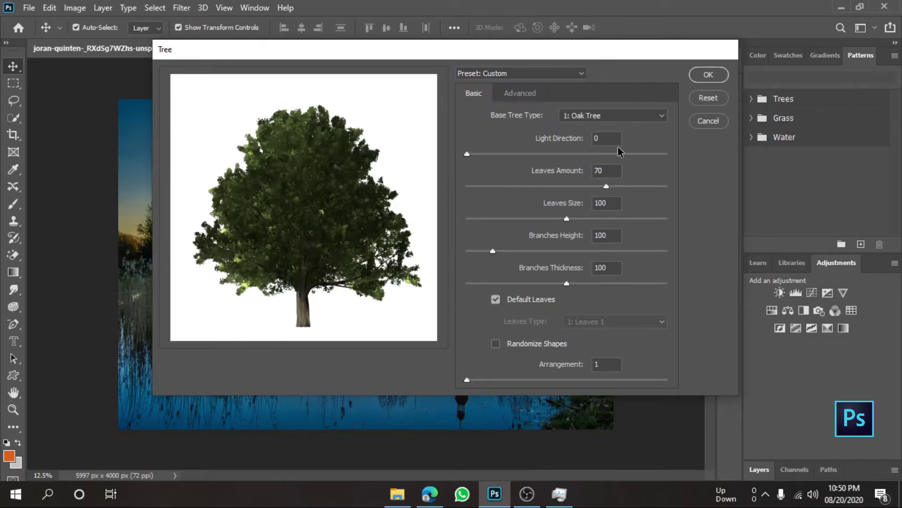
pyautogui.click(570, 153)
pyautogui.click(561, 187)
pyautogui.click(595, 218)
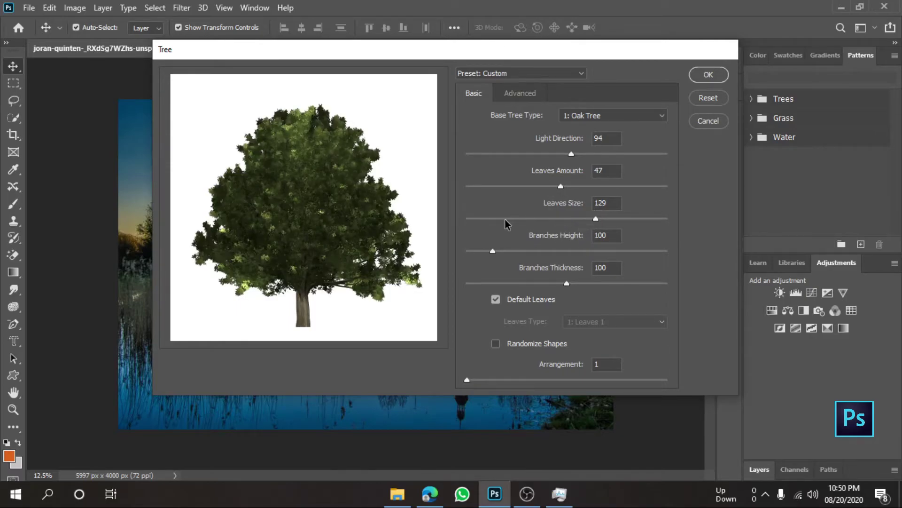
pyautogui.click(482, 219)
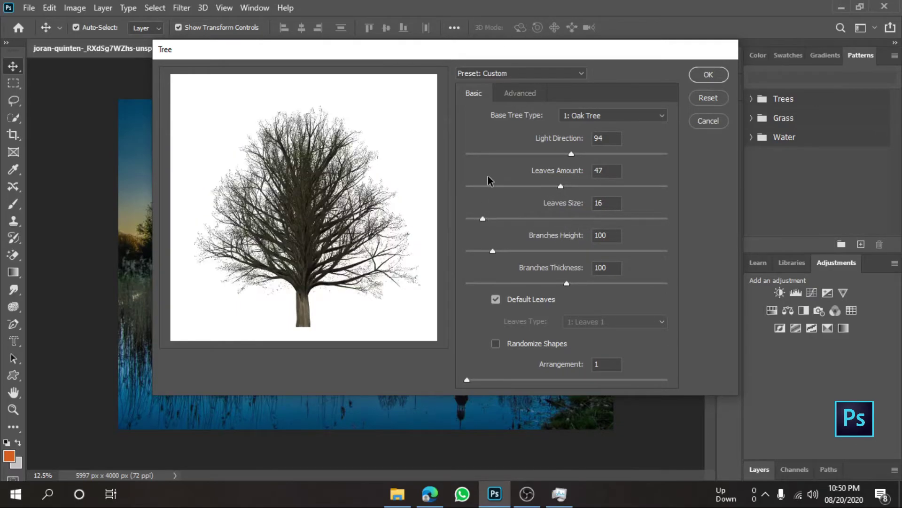
pyautogui.click(547, 252)
pyautogui.click(535, 284)
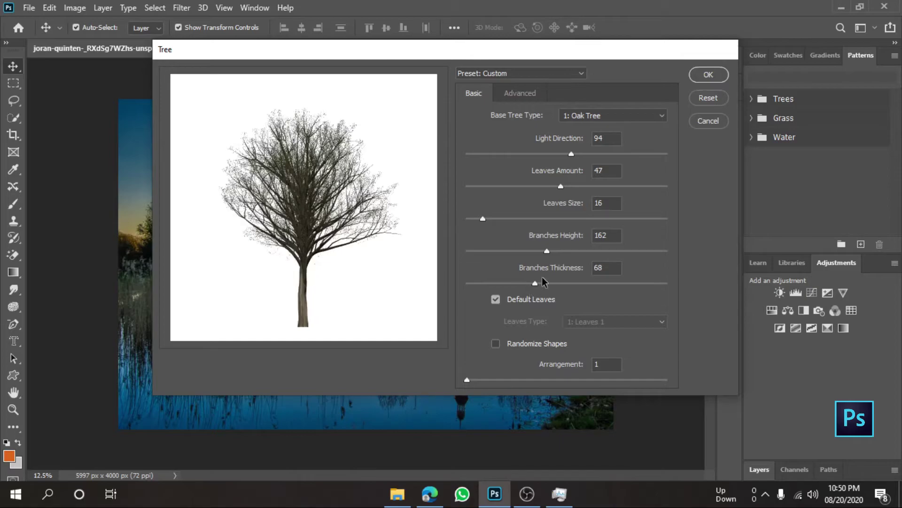
pyautogui.click(705, 75)
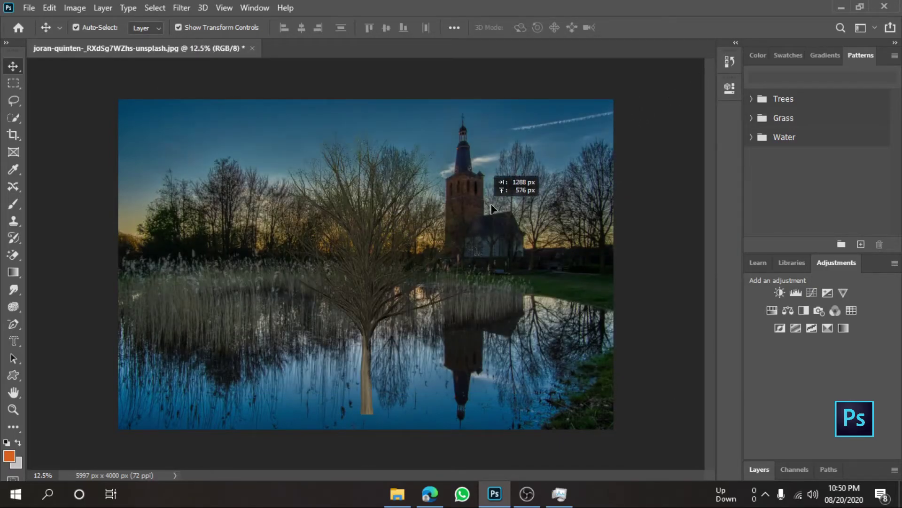
# Unlock the Background as Layer 0, try shifting it, and move it back to fill the canvas.
pyautogui.moveTo(378, 258); pyautogui.dragTo(491, 204)
pyautogui.click(489, 223)
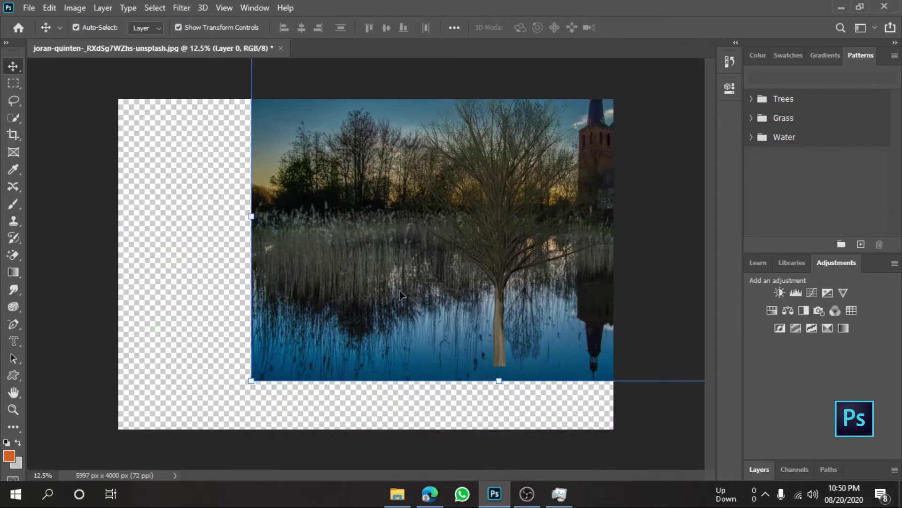
pyautogui.hotkey('ctrl', 'z')
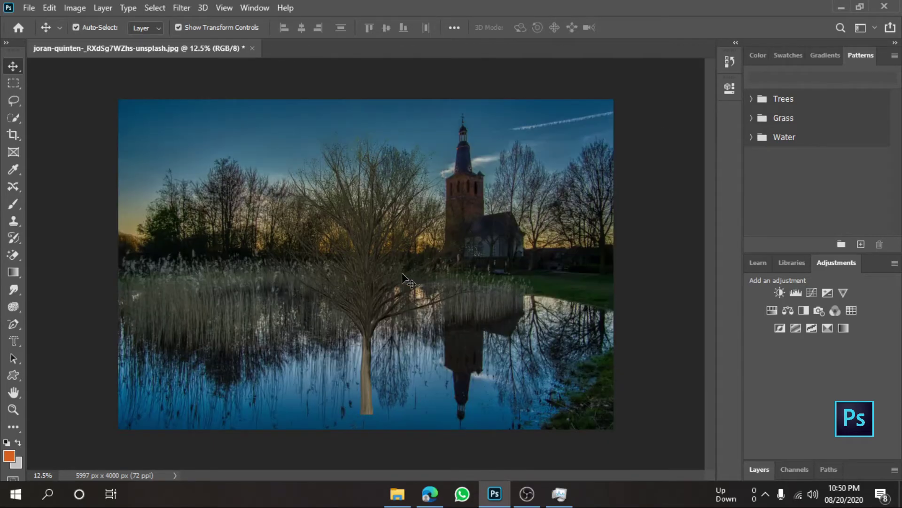
pyautogui.click(800, 469)
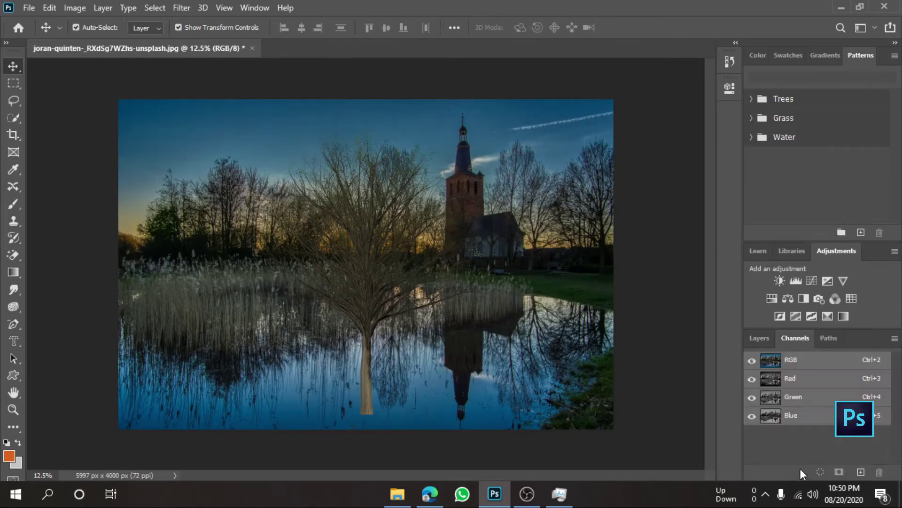
pyautogui.click(760, 333)
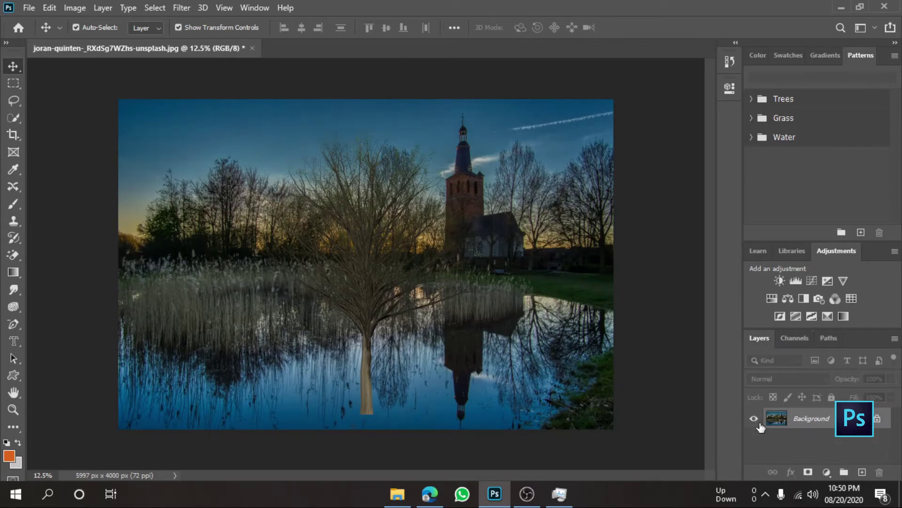
pyautogui.click(877, 419)
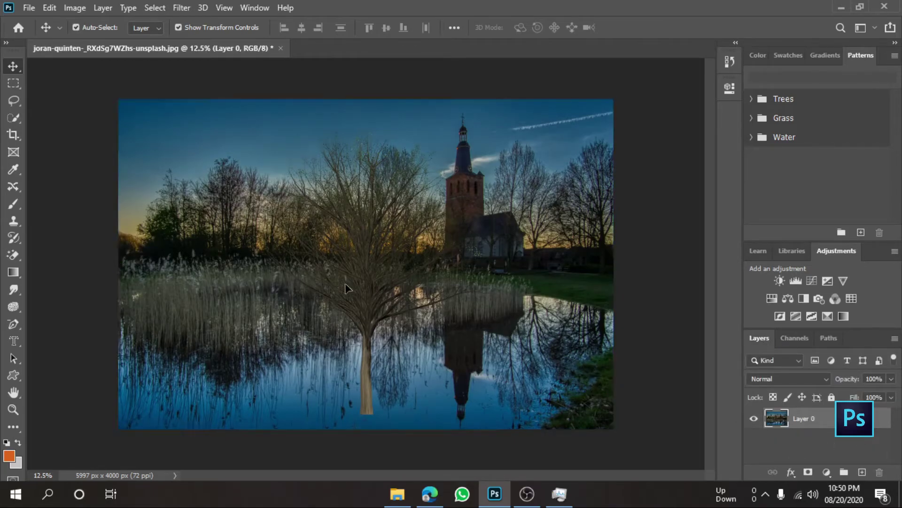
pyautogui.moveTo(345, 282); pyautogui.dragTo(330, 279)
pyautogui.moveTo(520, 241); pyautogui.dragTo(521, 252)
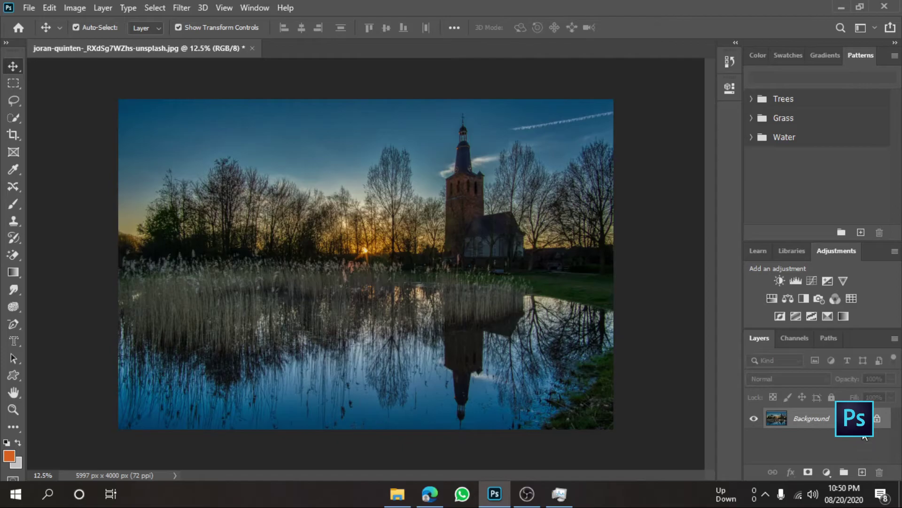
# Unlock the background as Layer 0, add a new layer, and render an oak Tree onto it.
pyautogui.click(877, 419)
pyautogui.click(862, 472)
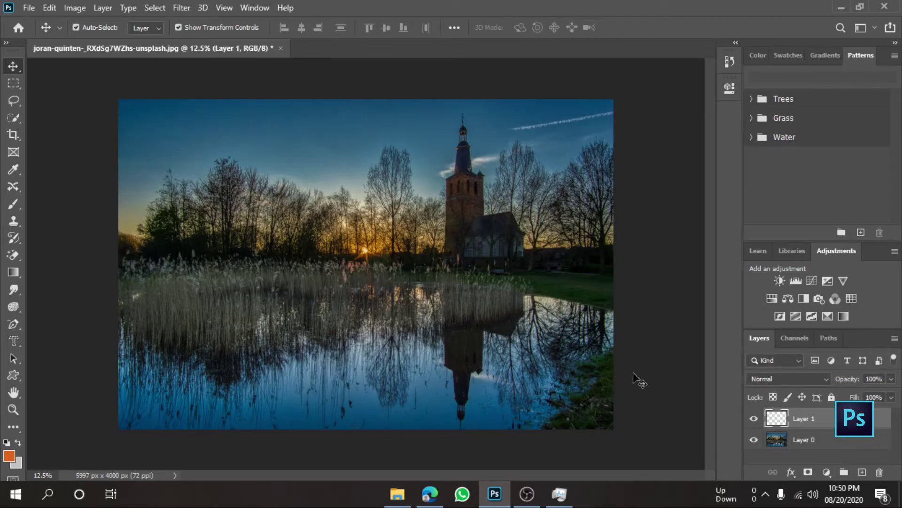
pyautogui.click(182, 8)
pyautogui.moveTo(194, 219)
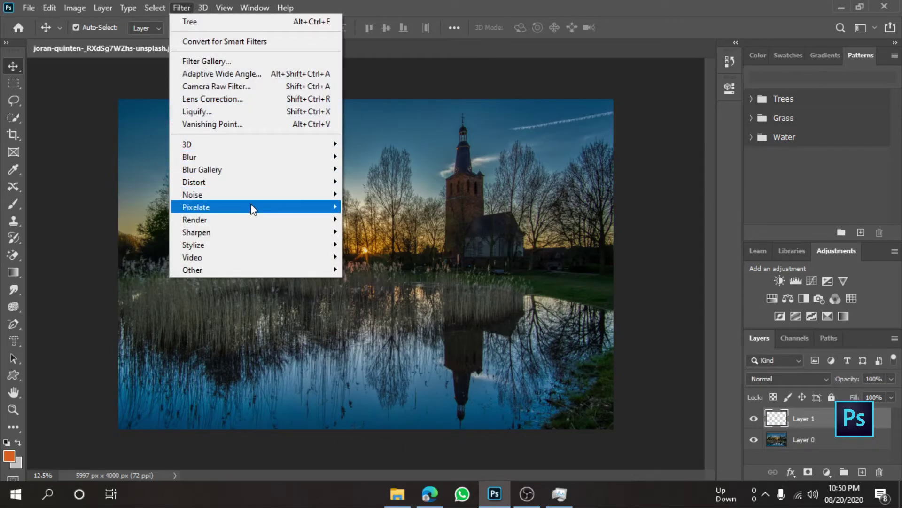
pyautogui.click(374, 244)
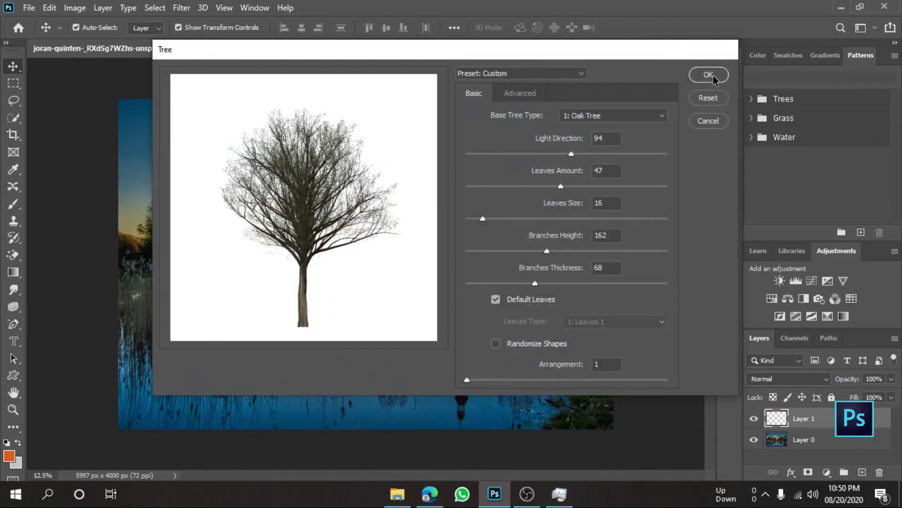
pyautogui.click(705, 78)
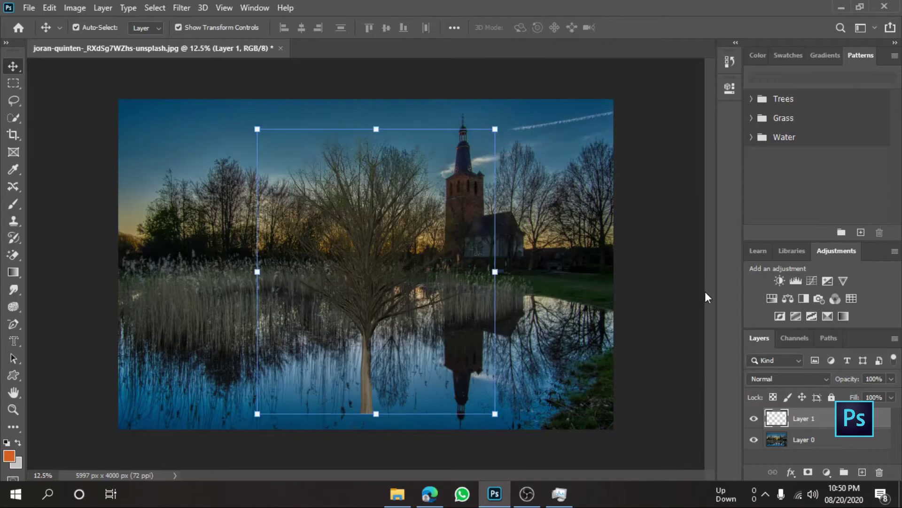
# Reposition the rendered tree and scale it to 37.56% near the top right of the church.
pyautogui.click(430, 250)
pyautogui.moveTo(429, 254); pyautogui.dragTo(431, 254)
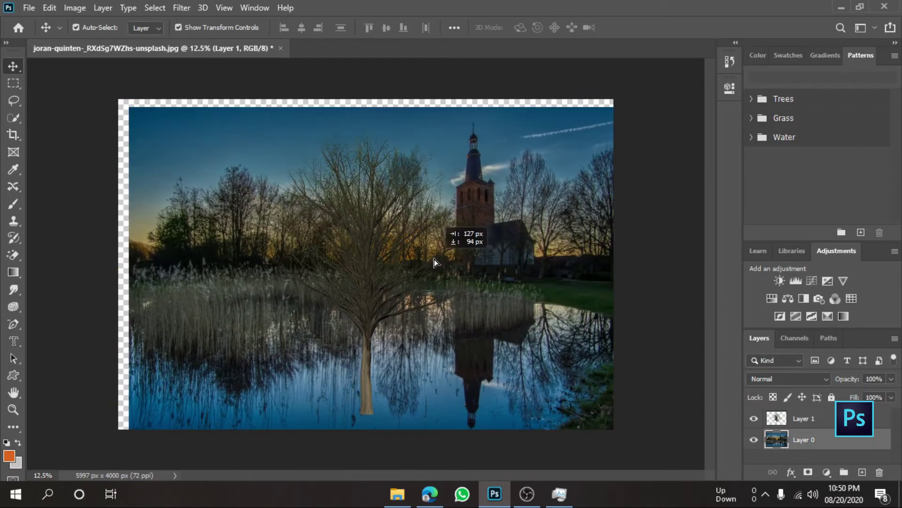
pyautogui.click(817, 417)
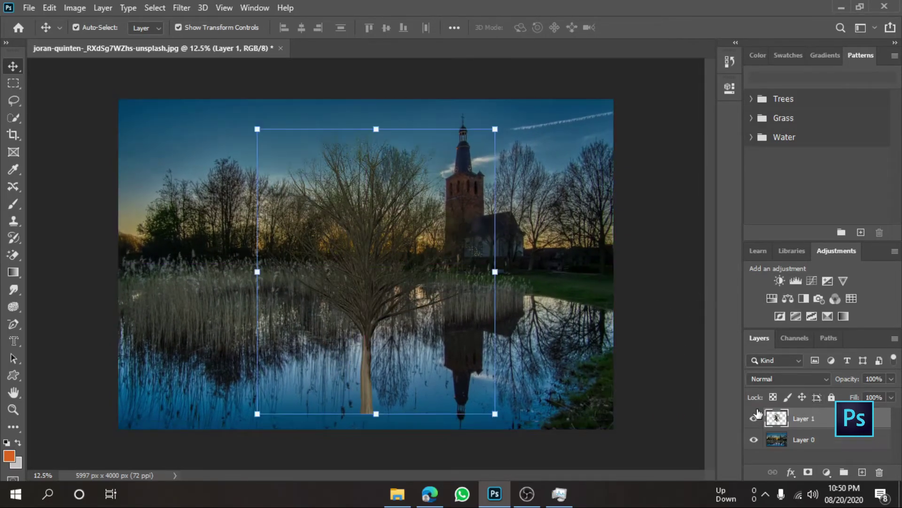
pyautogui.moveTo(457, 272)
pyautogui.mouseDown()
pyautogui.moveTo(167, 280)
pyautogui.moveTo(399, 227)
pyautogui.mouseUp()
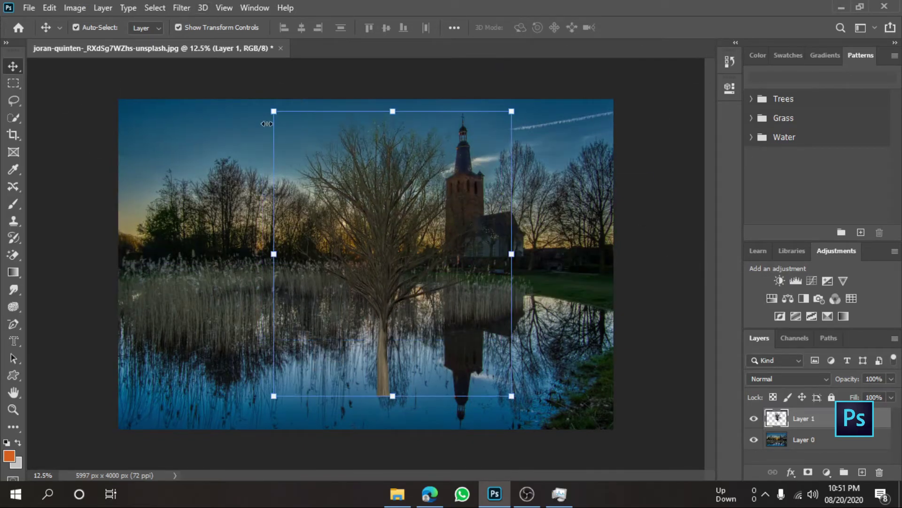
pyautogui.moveTo(274, 112)
pyautogui.mouseDown()
pyautogui.moveTo(384, 244)
pyautogui.moveTo(479, 211)
pyautogui.moveTo(522, 143)
pyautogui.moveTo(548, 176)
pyautogui.mouseUp()
pyautogui.moveTo(565, 229); pyautogui.dragTo(535, 210)
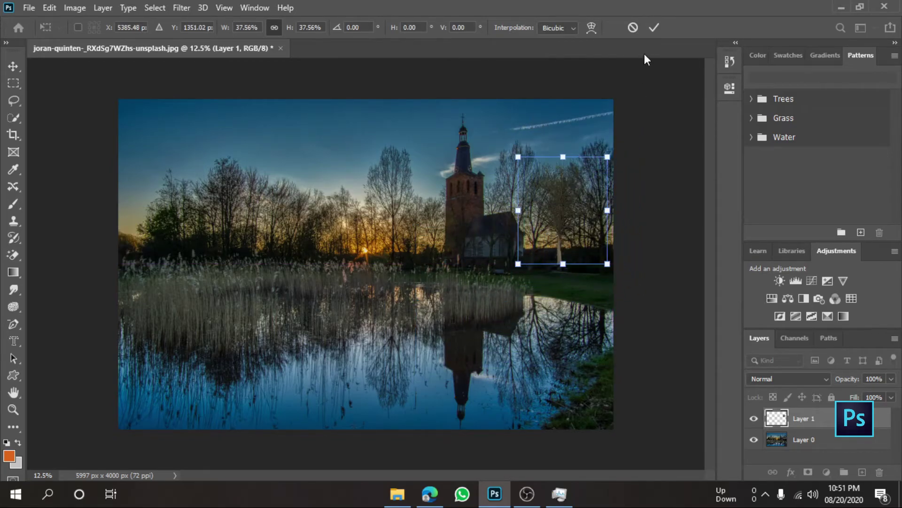
pyautogui.click(654, 27)
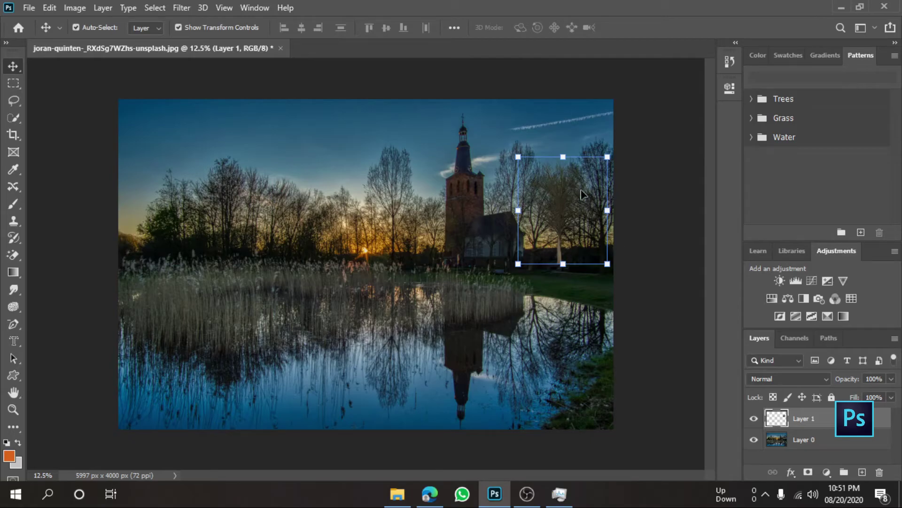
# Undo the accidental photo move and remove the tree layer.
pyautogui.moveTo(583, 194); pyautogui.dragTo(571, 240)
pyautogui.hotkey('ctrl', 'z')
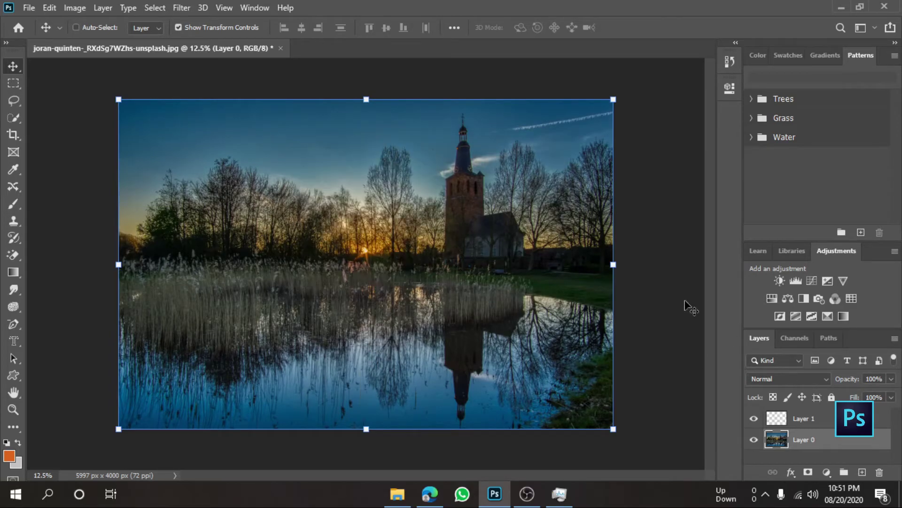
pyautogui.hotkey('ctrl', 'z')
# Apply a Lens Flare centred on the lower-right water, then undo it.
pyautogui.click(181, 7)
pyautogui.moveTo(195, 219)
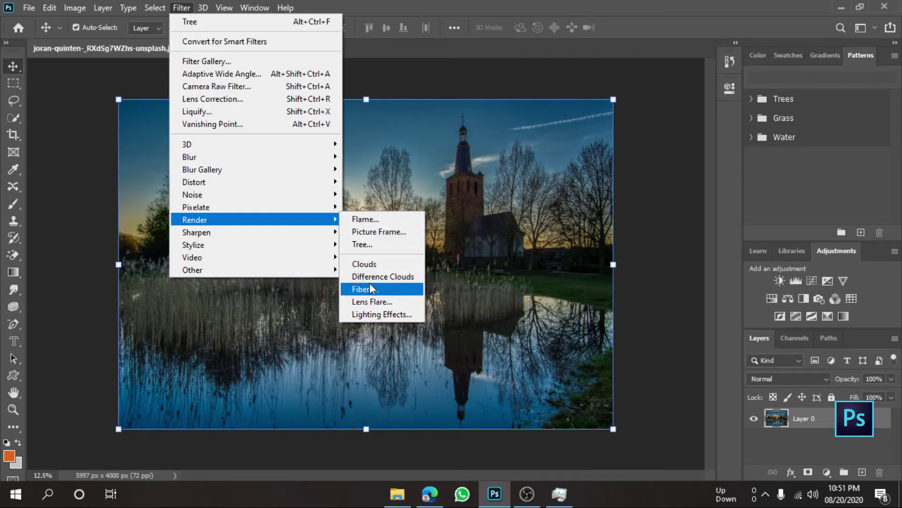
pyautogui.click(374, 302)
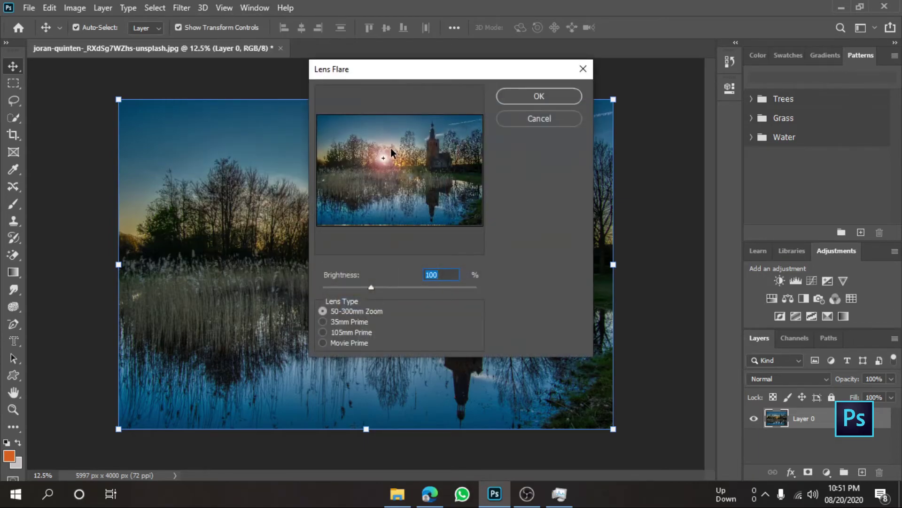
pyautogui.moveTo(391, 151); pyautogui.dragTo(455, 207)
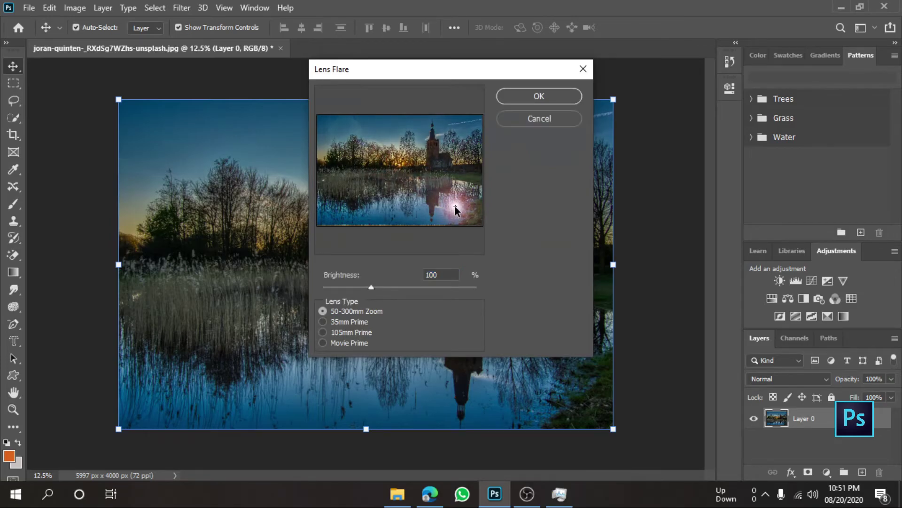
pyautogui.click(560, 96)
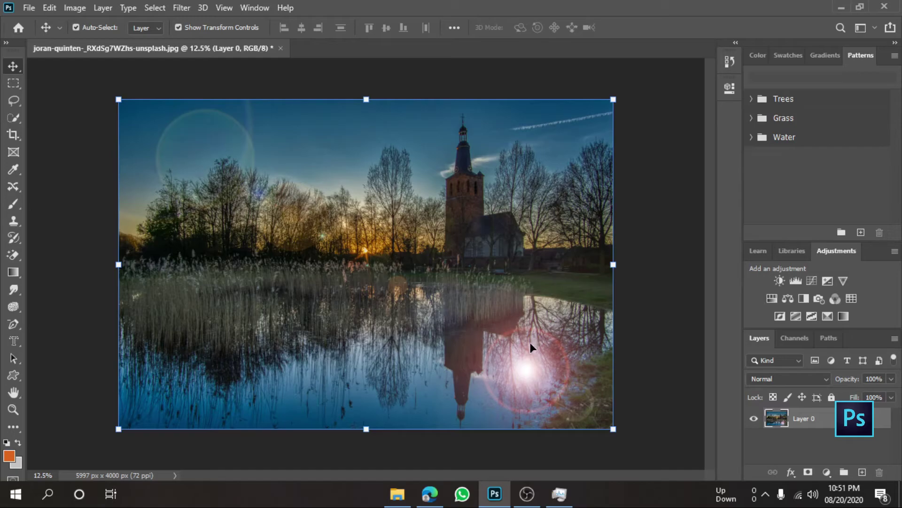
pyautogui.hotkey('ctrl', 'z')
pyautogui.click(188, 7)
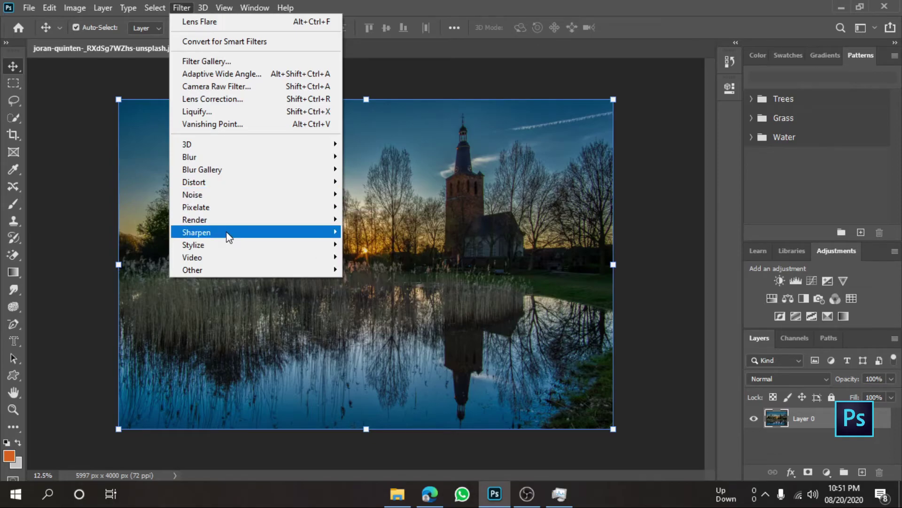
pyautogui.moveTo(211, 232)
pyautogui.click(370, 233)
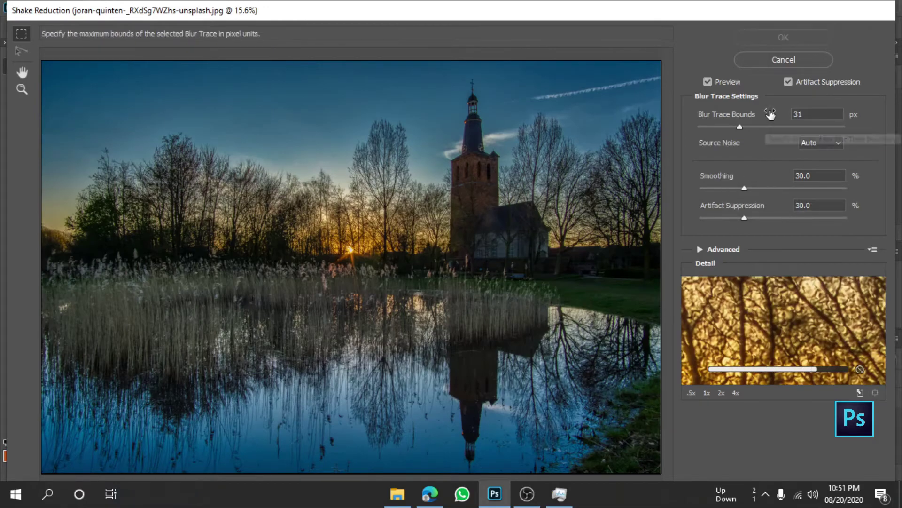
pyautogui.moveTo(737, 127)
pyautogui.mouseDown()
pyautogui.moveTo(720, 128)
pyautogui.moveTo(775, 129)
pyautogui.mouseUp()
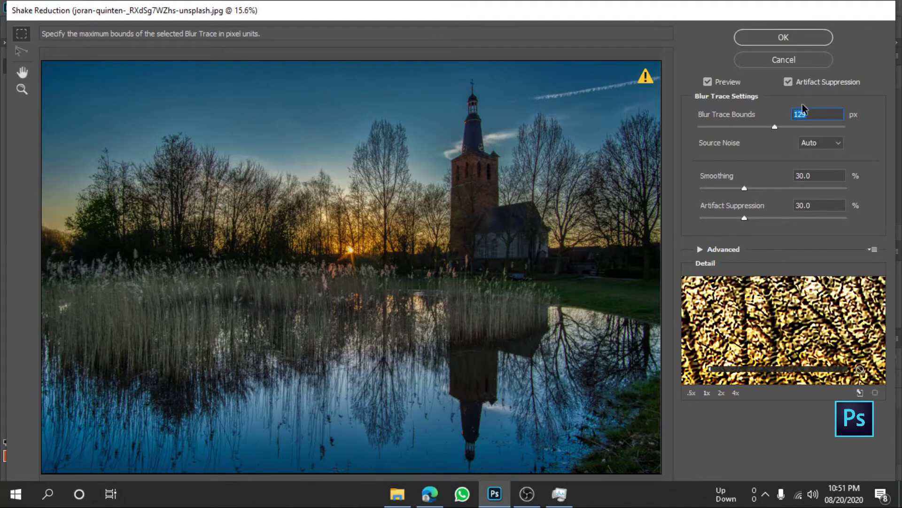
pyautogui.press('Return')
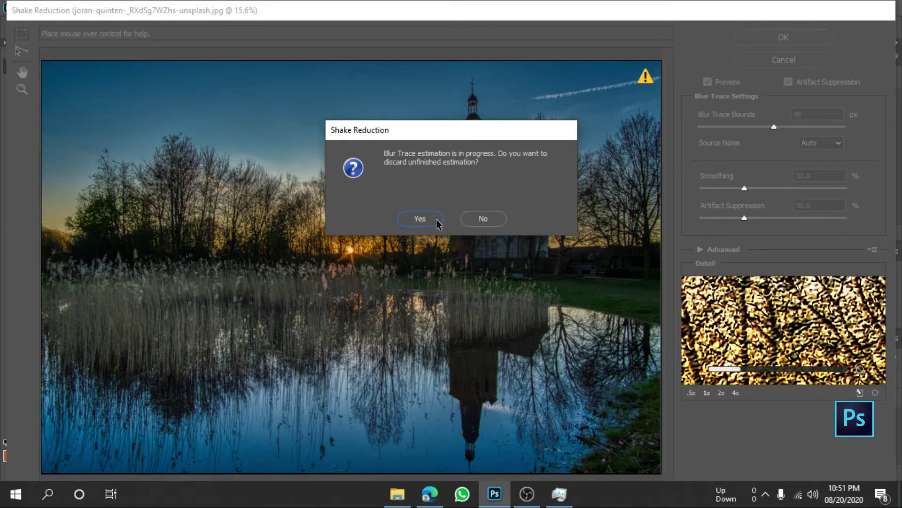
pyautogui.click(471, 224)
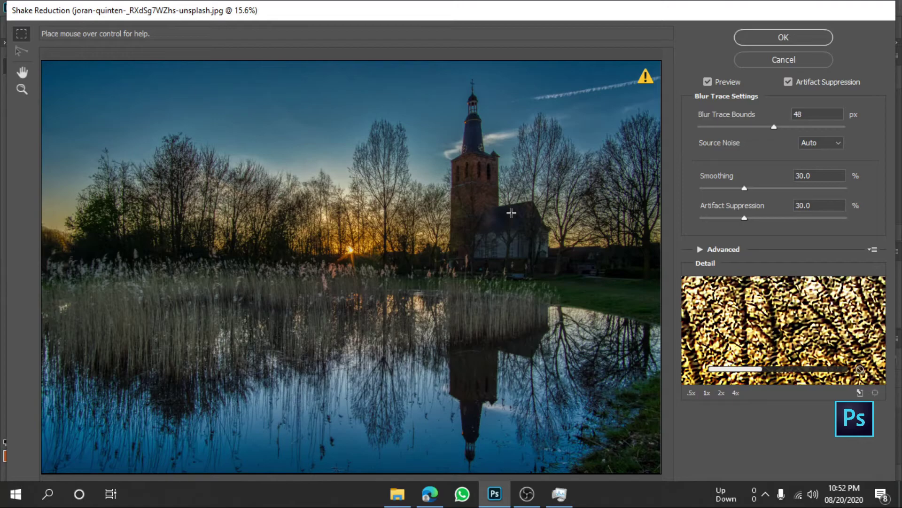
pyautogui.click(753, 64)
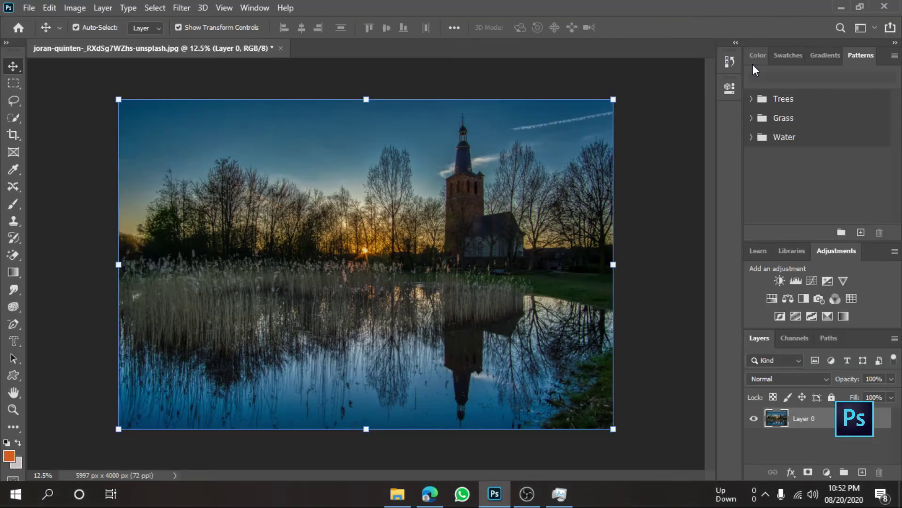
pyautogui.click(182, 8)
pyautogui.moveTo(194, 219)
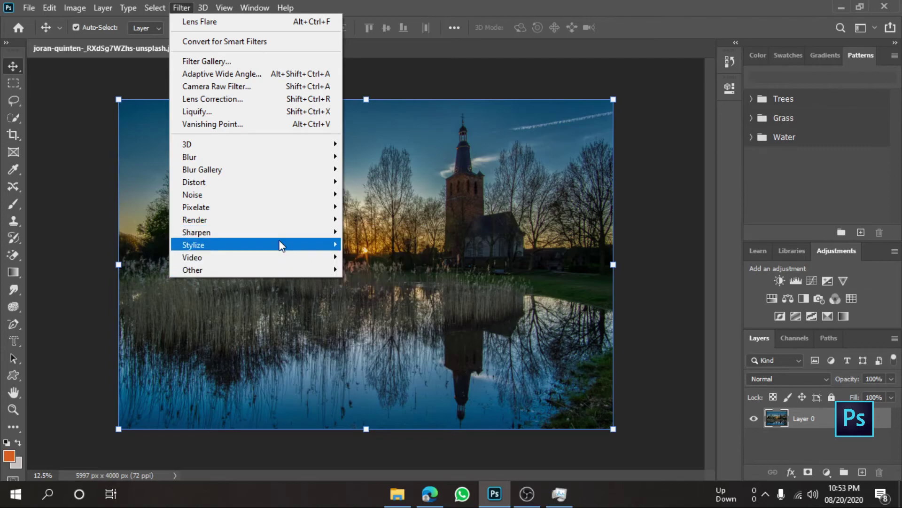
pyautogui.moveTo(193, 245)
pyautogui.click(369, 256)
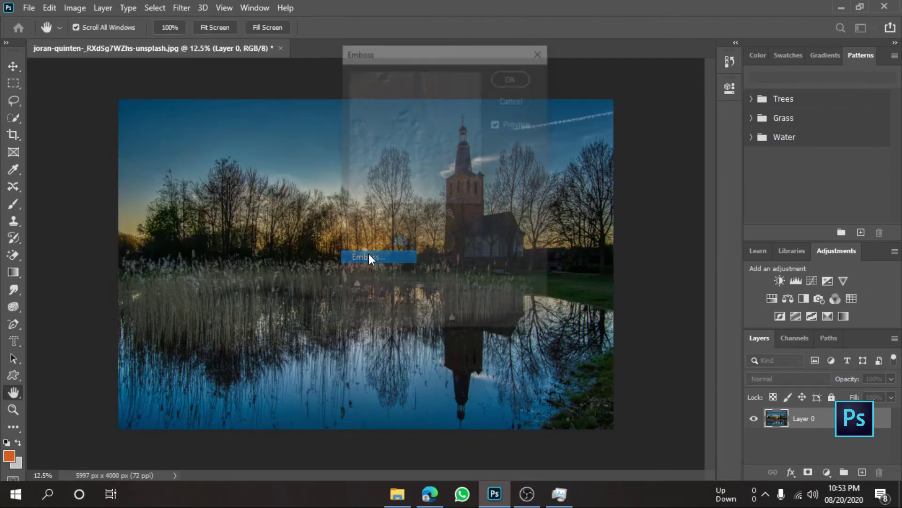
pyautogui.moveTo(420, 281); pyautogui.dragTo(467, 281)
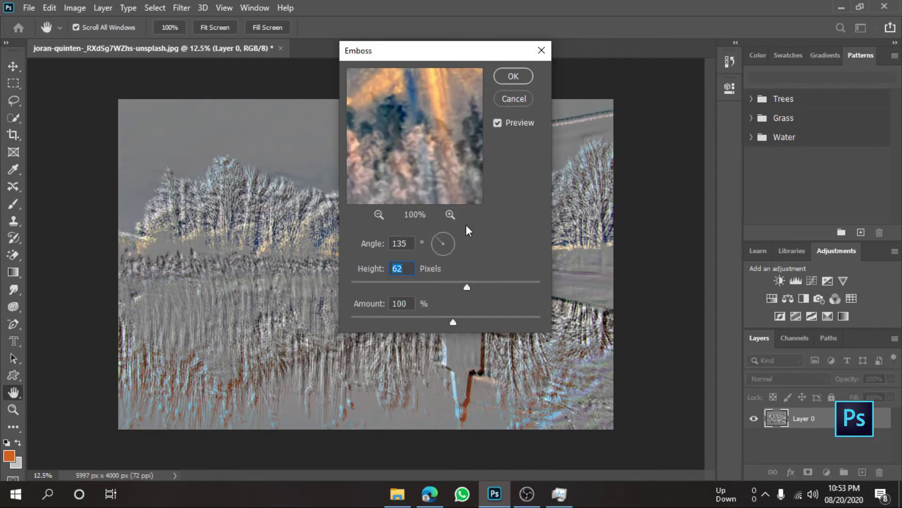
pyautogui.click(514, 98)
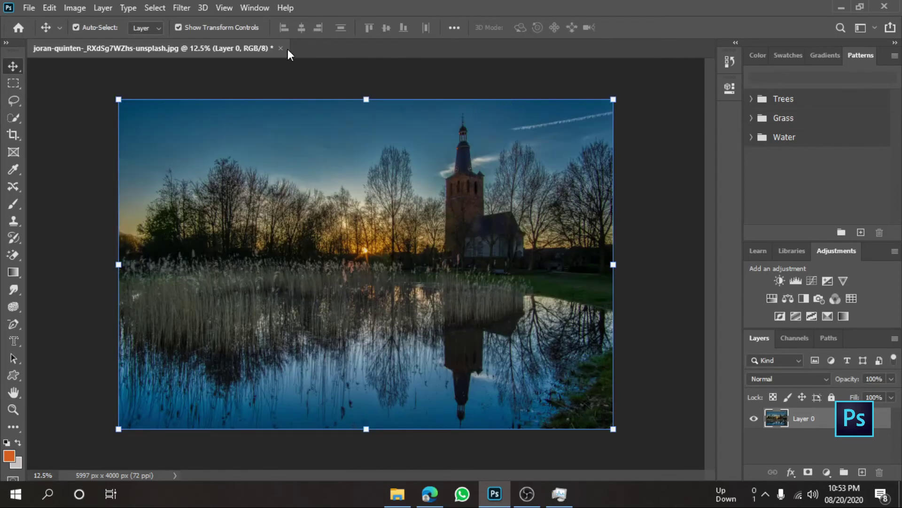
pyautogui.click(178, 8)
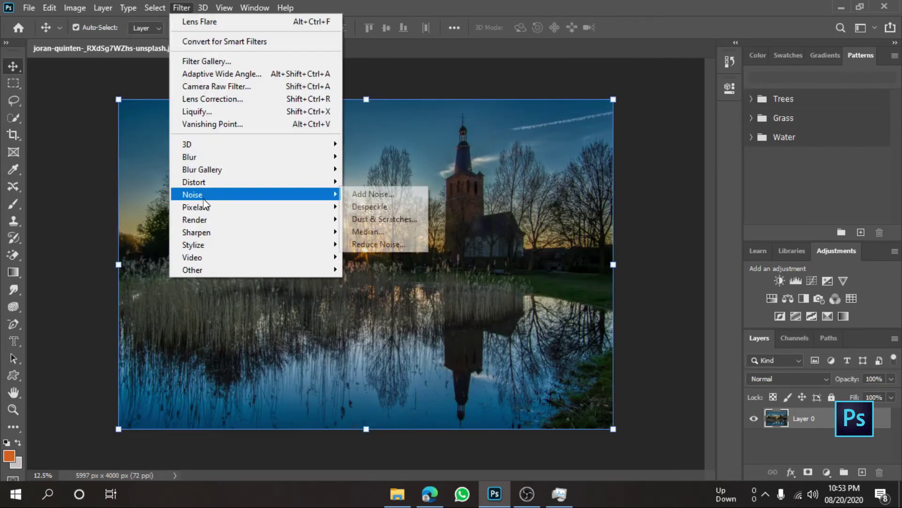
pyautogui.moveTo(194, 245)
pyautogui.click(384, 331)
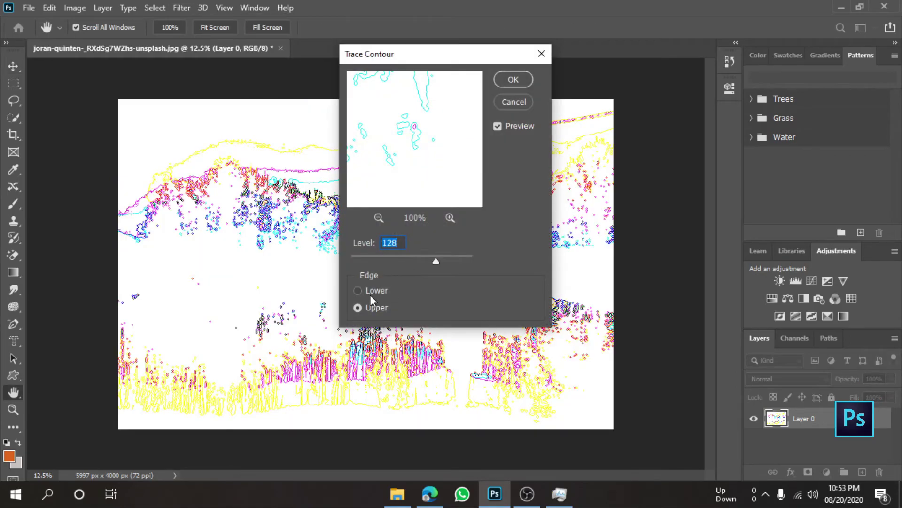
pyautogui.click(372, 289)
pyautogui.moveTo(436, 261); pyautogui.dragTo(371, 258)
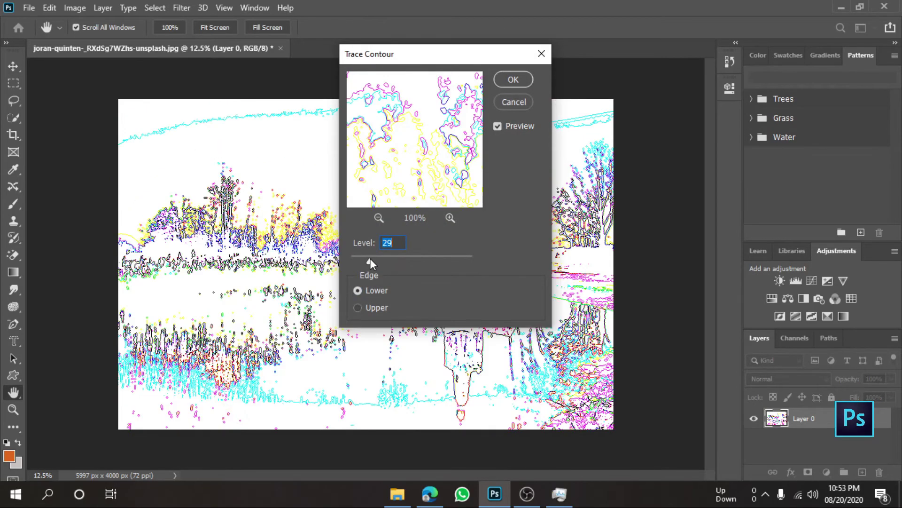
pyautogui.click(513, 79)
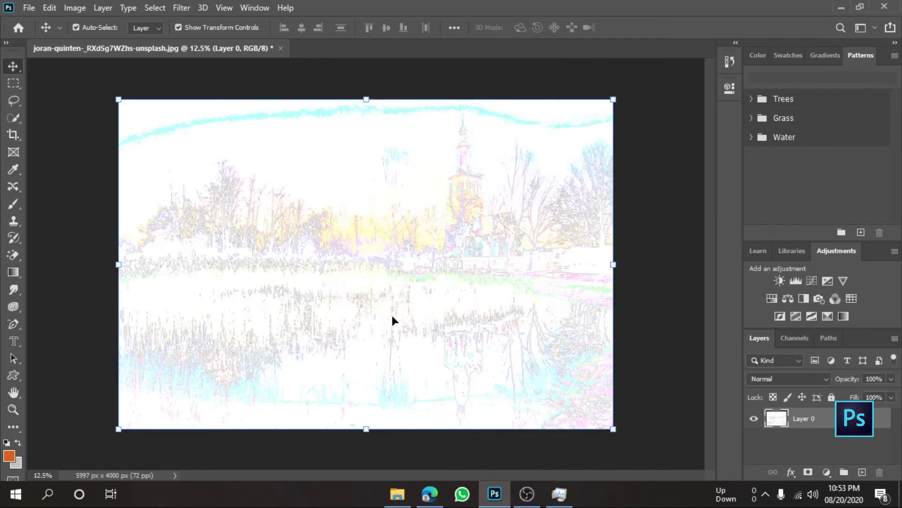
pyautogui.press('ctrl')
pyautogui.hotkey('ctrl', 'z')
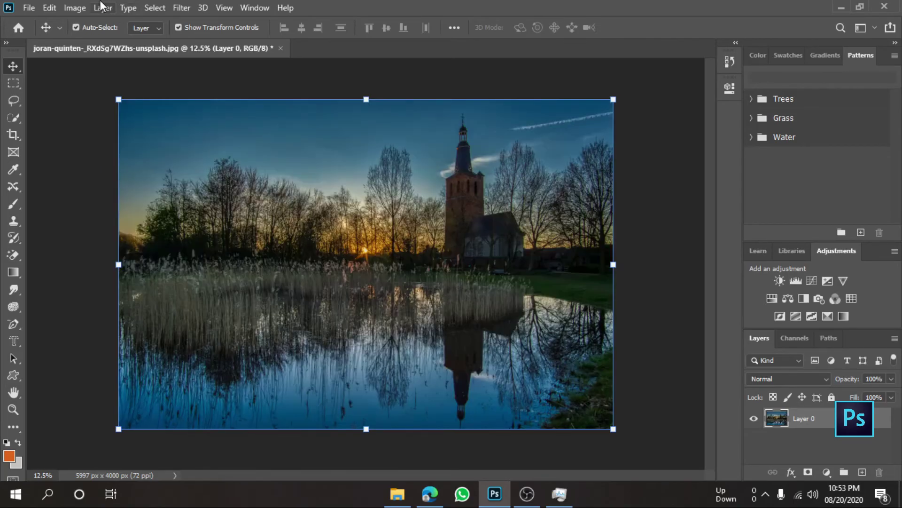
# Apply the Stylize Oil Paint filter and zoom out to inspect the painted photo.
pyautogui.click(182, 8)
pyautogui.moveTo(193, 245)
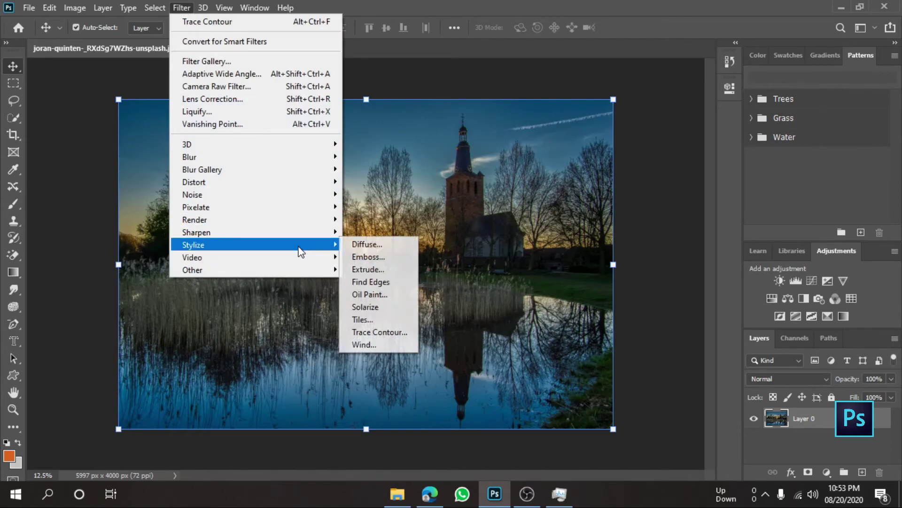
pyautogui.click(368, 294)
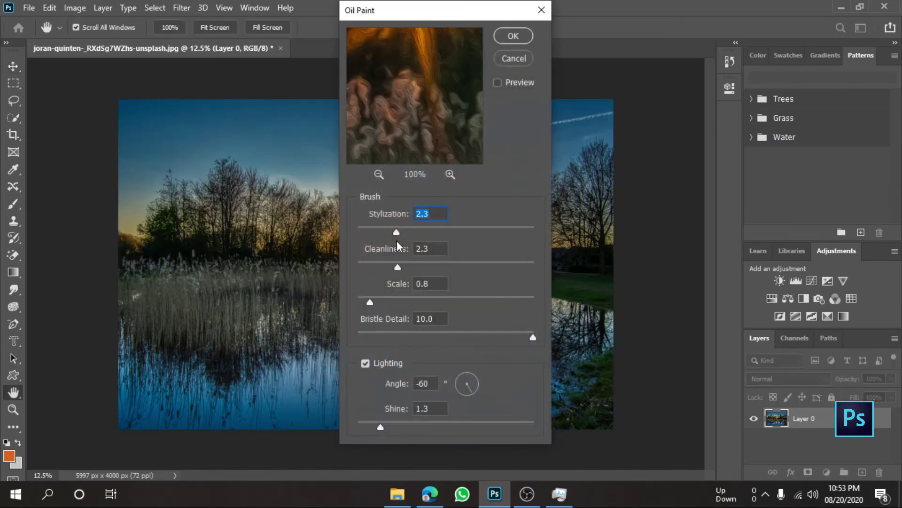
pyautogui.click(513, 36)
pyautogui.press('v')
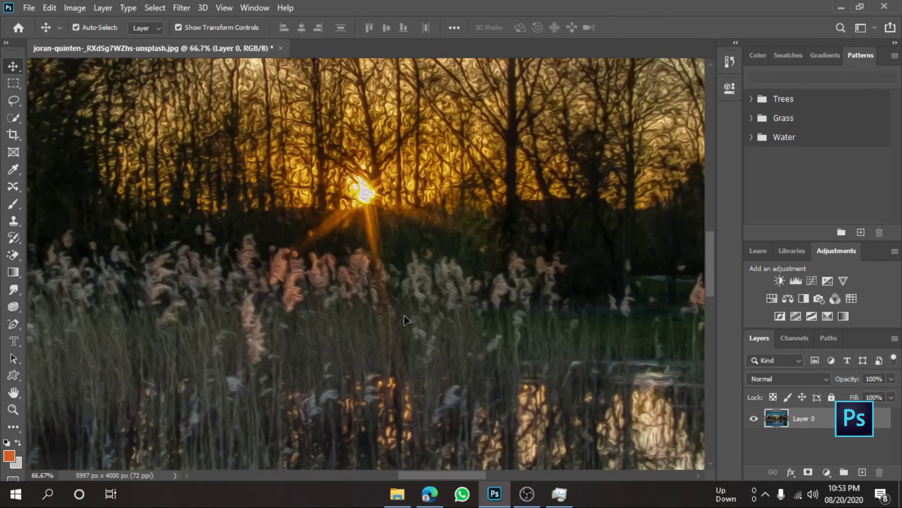
pyautogui.scroll(-2, 405, 320)
pyautogui.scroll(-3, 402, 317)
pyautogui.scroll(-2, 399, 315)
pyautogui.scroll(-2, 396, 312)
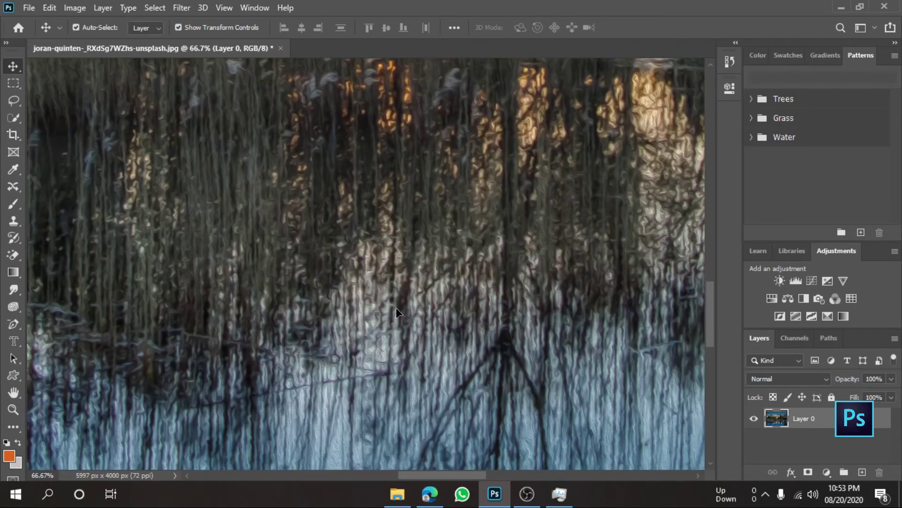
pyautogui.scroll(2, 396, 313)
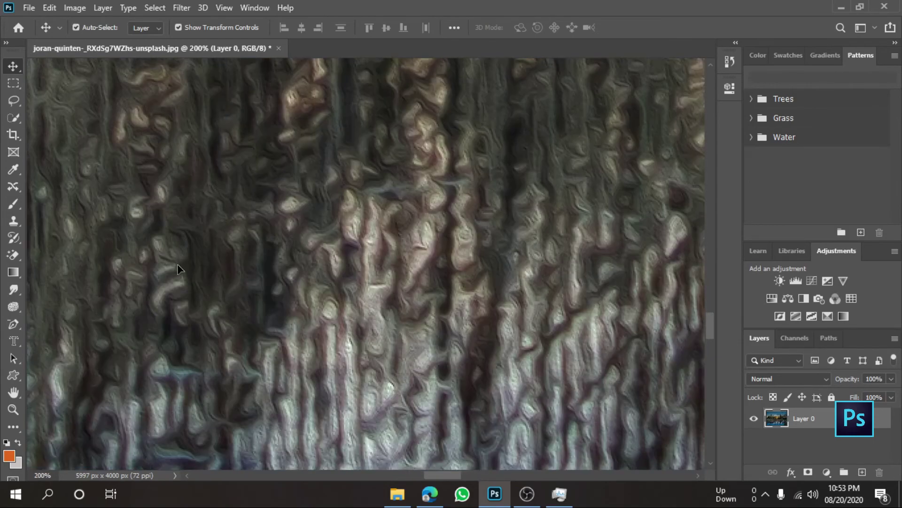
pyautogui.hotkey('ctrl', '-')
pyautogui.hotkey('ctrl', '-')
pyautogui.hotkey('ctrl', '-')
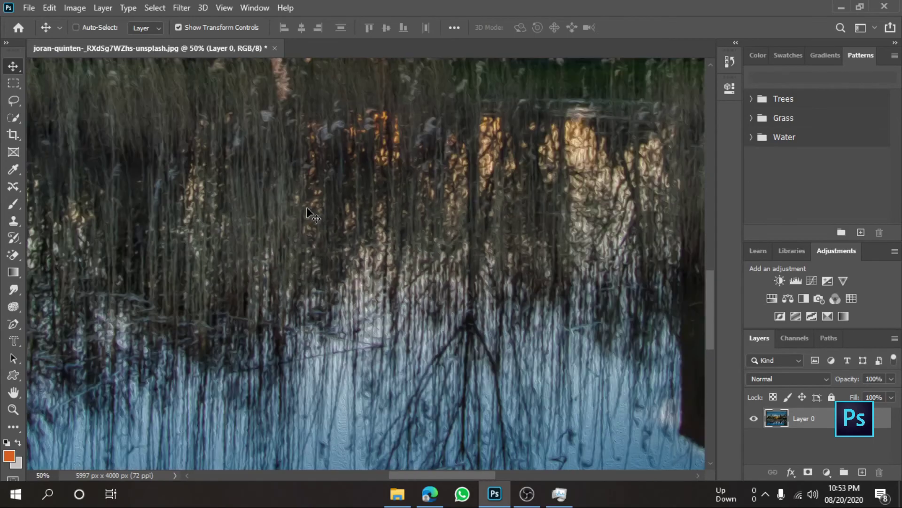
pyautogui.hotkey('ctrl', '-')
pyautogui.hotkey('ctrl', '-')
pyautogui.hotkey('ctrl', '-')
pyautogui.hotkey('ctrl', '-')
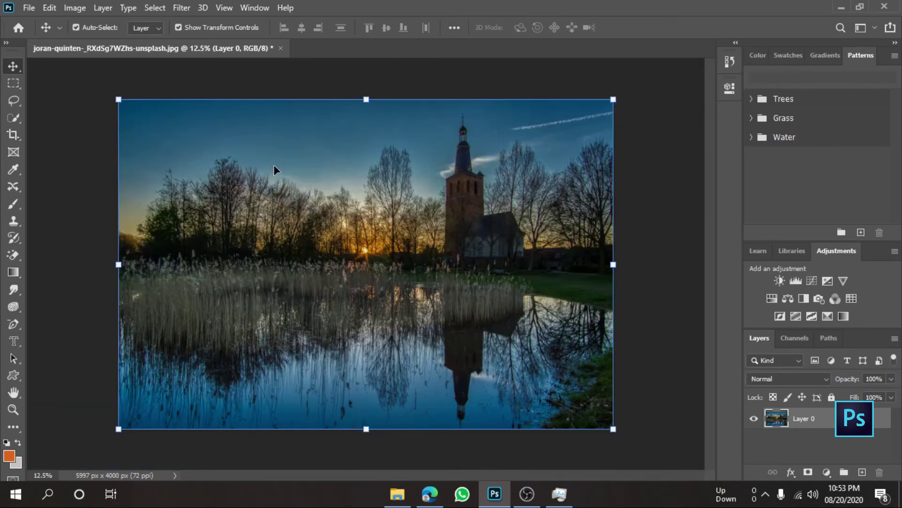
# Apply the Stylize Wind filter with direction From the Right.
pyautogui.click(184, 9)
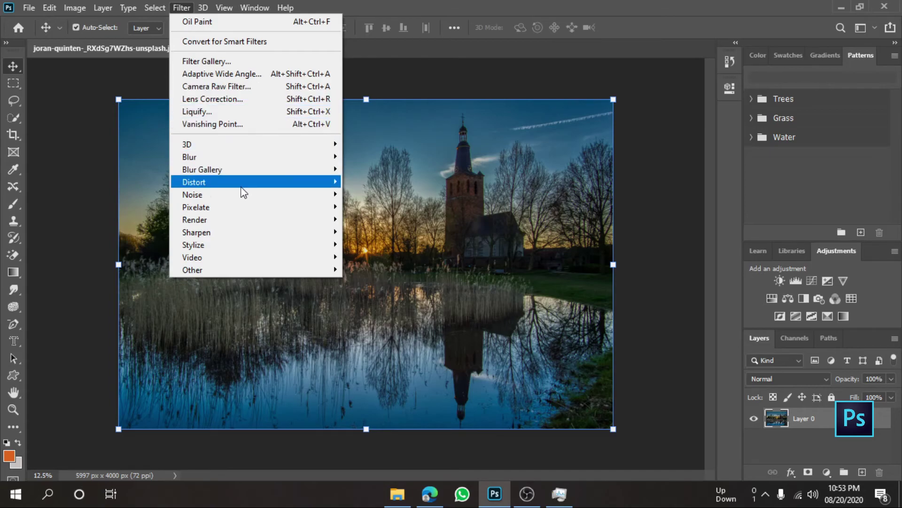
pyautogui.moveTo(193, 244)
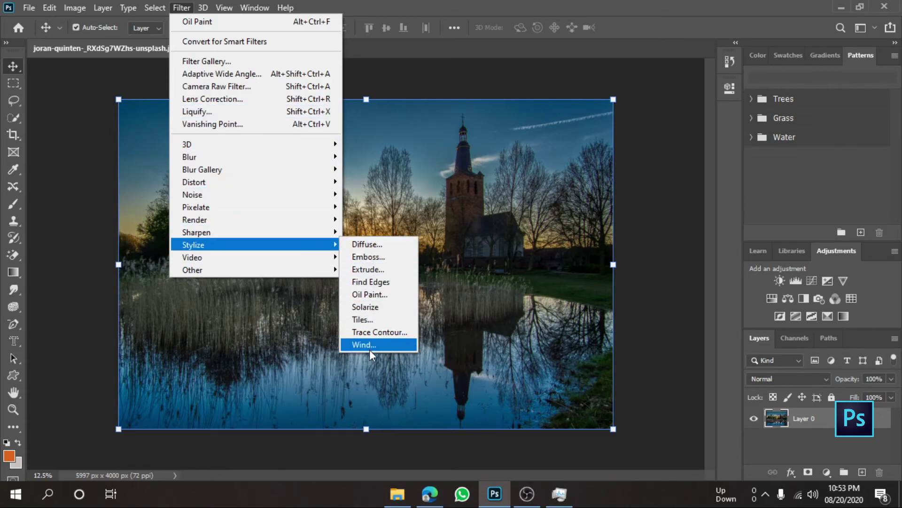
pyautogui.click(370, 345)
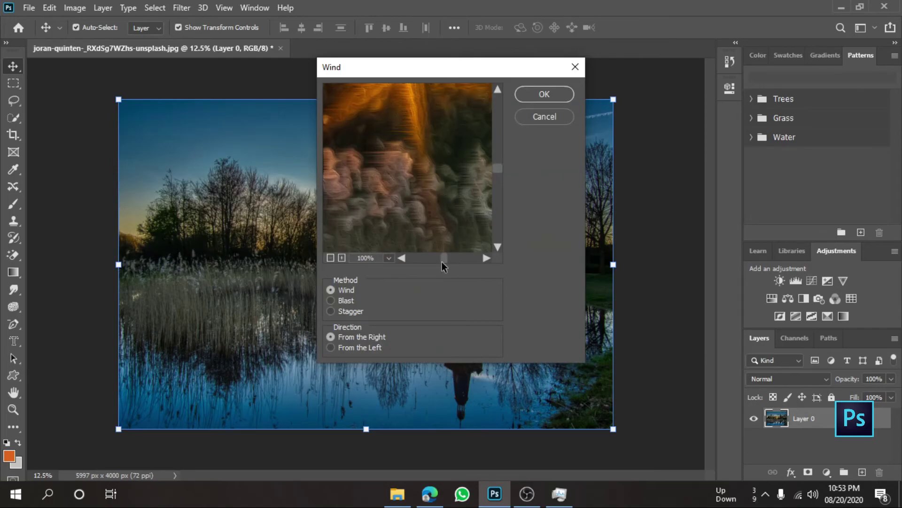
pyautogui.click(547, 94)
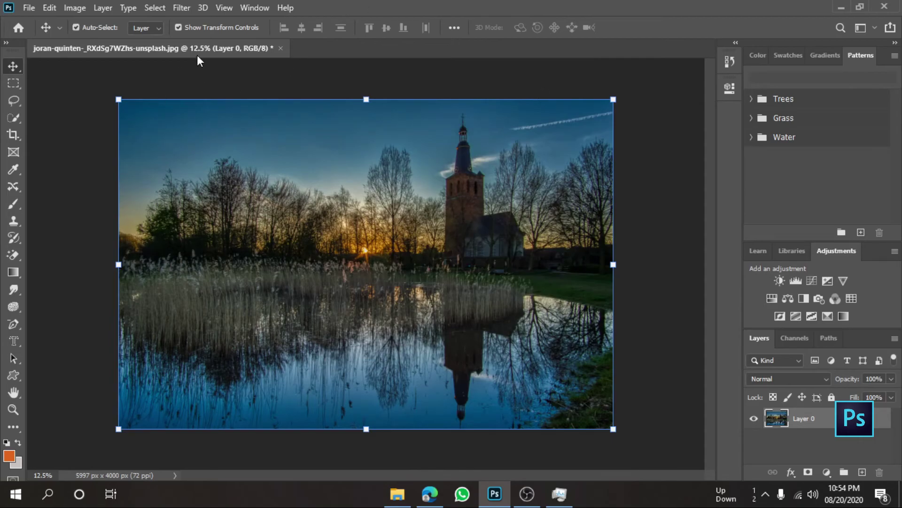
pyautogui.click(181, 7)
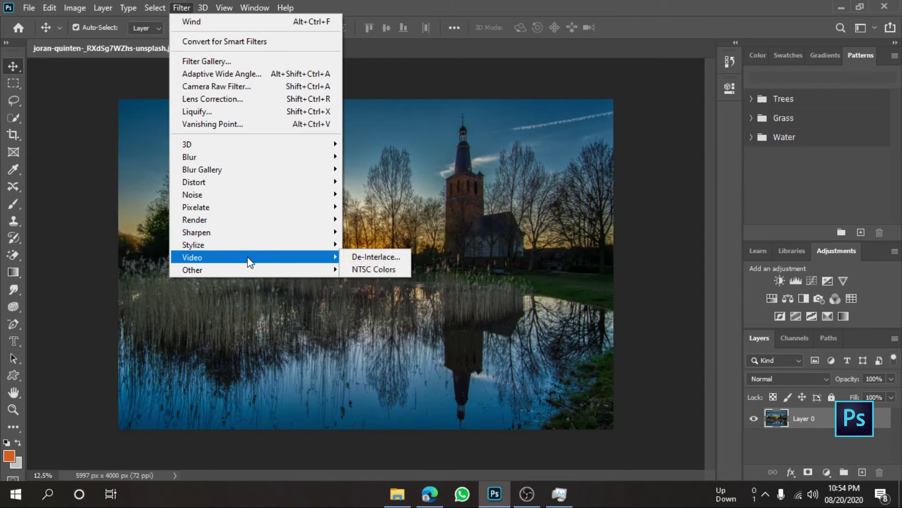
pyautogui.moveTo(193, 270)
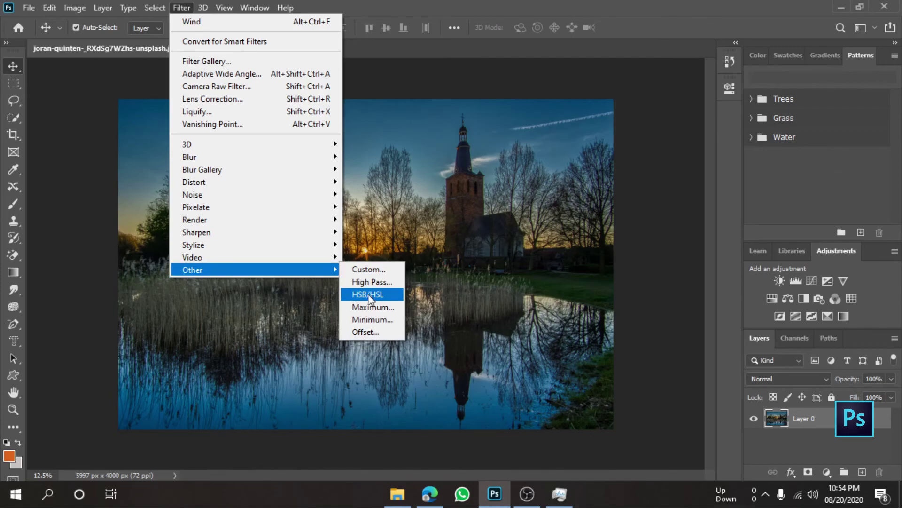
# Preview High Pass with radius raised to 424.3 pixels, then cancel it.
pyautogui.click(373, 282)
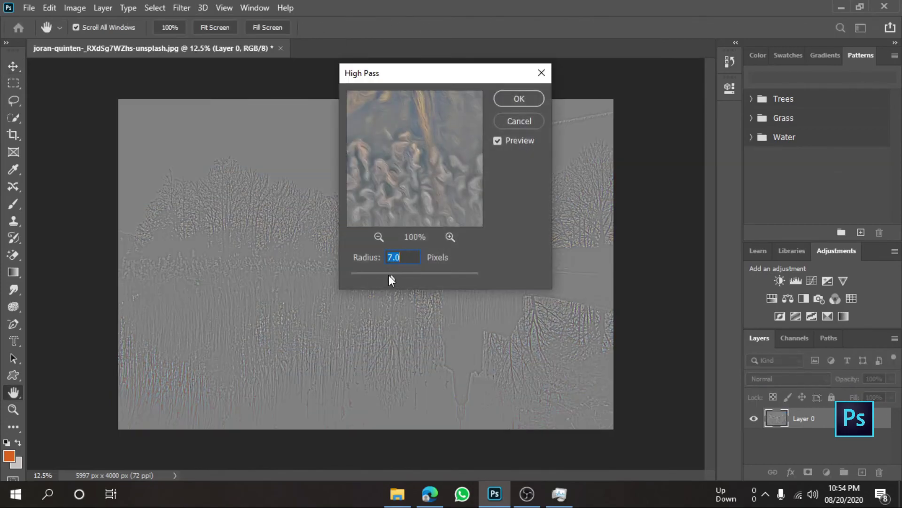
pyautogui.click(437, 274)
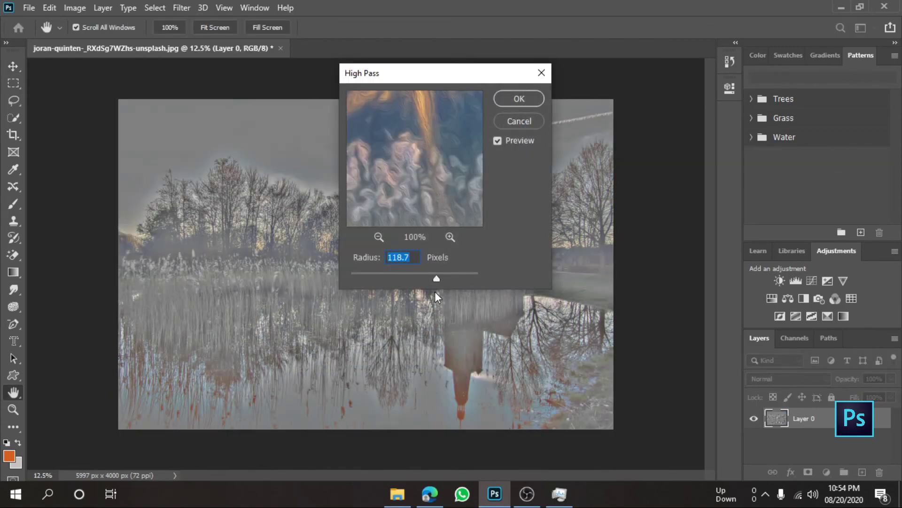
pyautogui.click(461, 274)
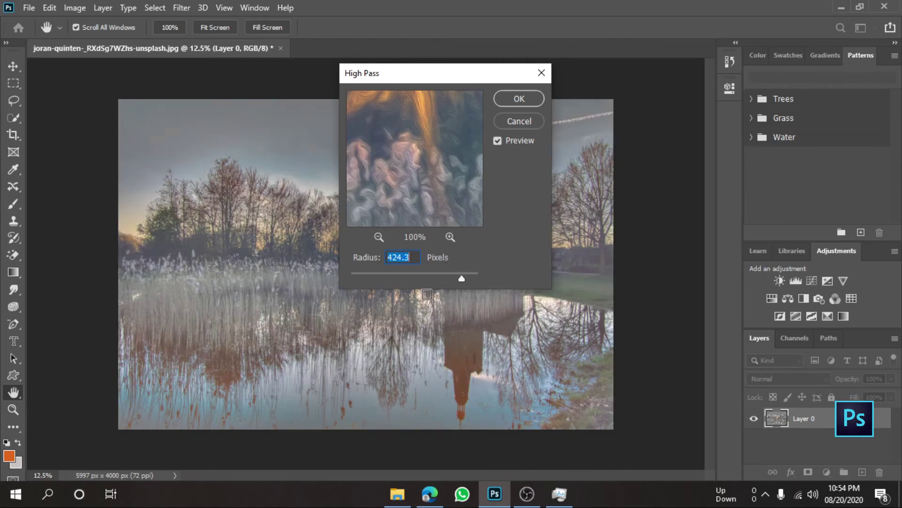
pyautogui.click(519, 121)
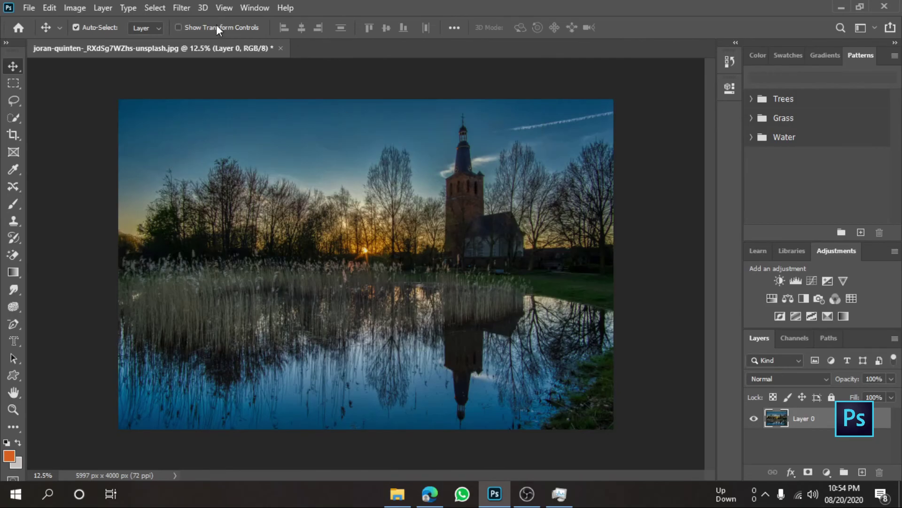
# Apply the Other > Maximum filter with a radius of 26 pixels.
pyautogui.click(182, 8)
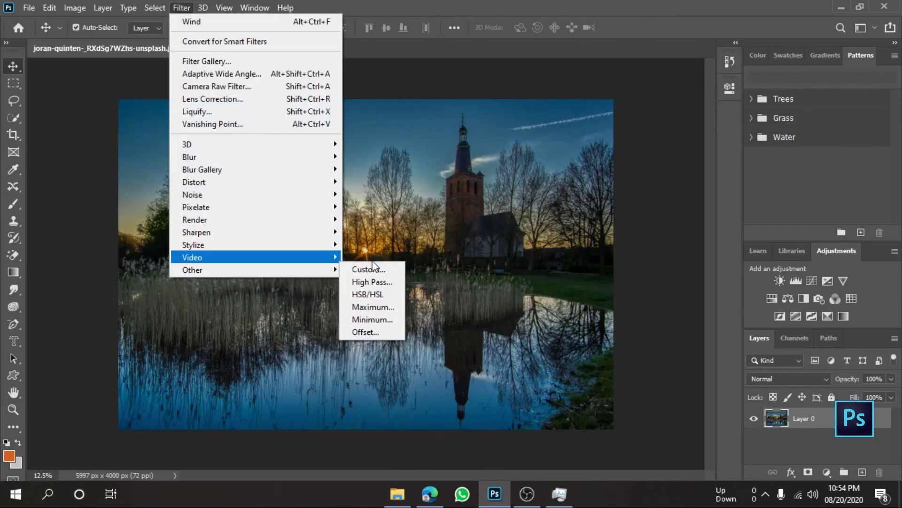
pyautogui.click(389, 306)
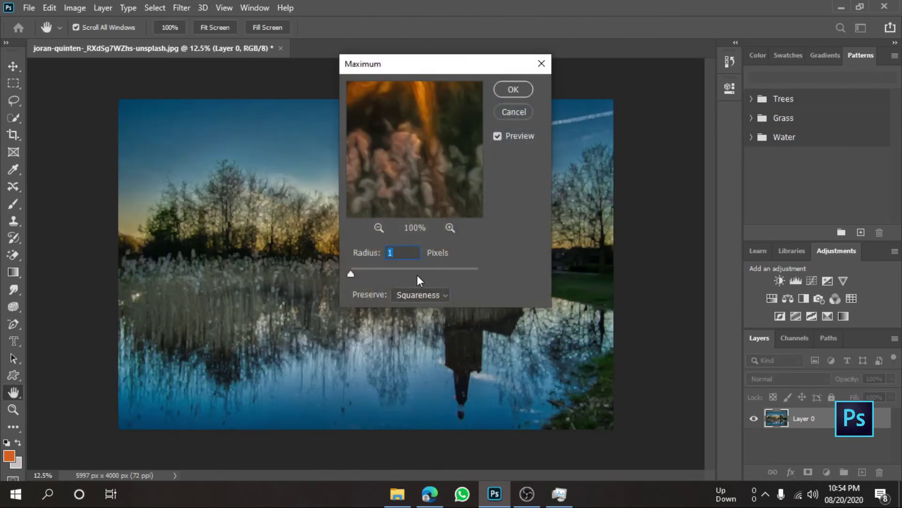
pyautogui.click(423, 268)
pyautogui.moveTo(393, 272); pyautogui.dragTo(338, 267)
pyautogui.click(513, 89)
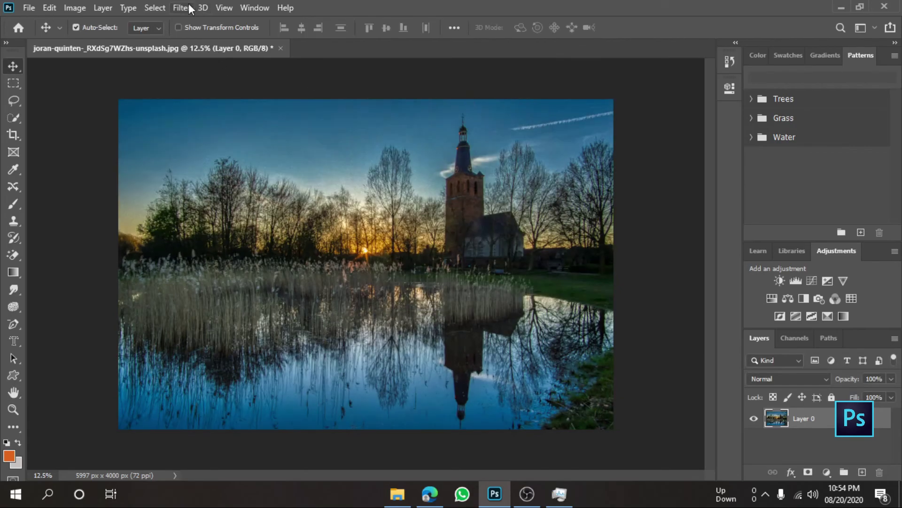
# Preview Offset at +8594 right and -5938 down, then cancel it.
pyautogui.click(182, 8)
pyautogui.moveTo(193, 269)
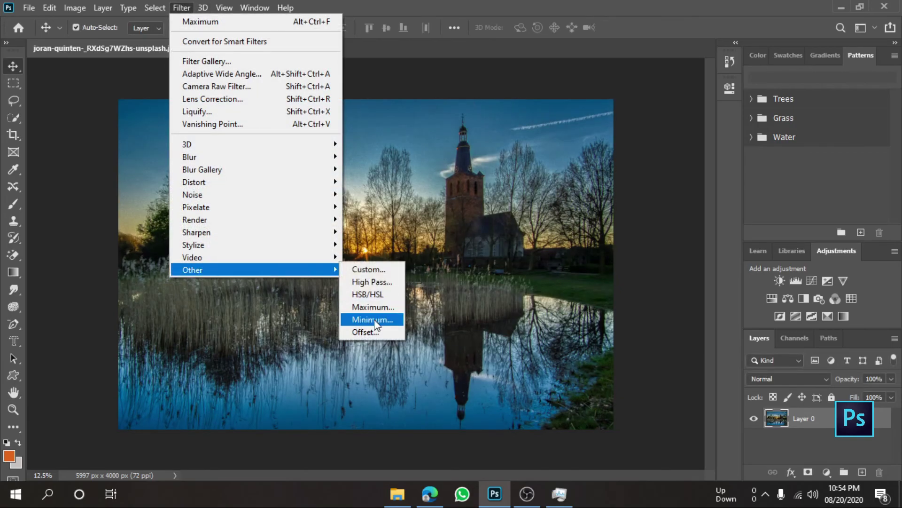
pyautogui.click(376, 334)
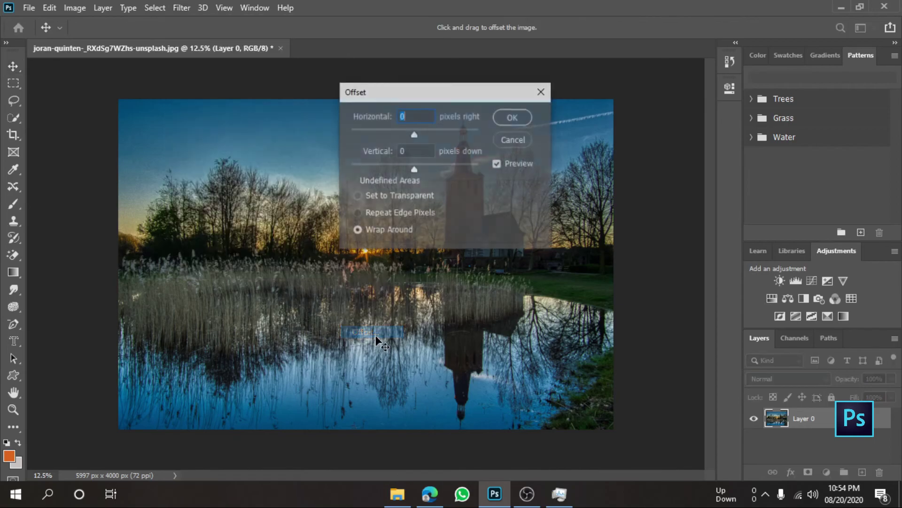
pyautogui.click(454, 164)
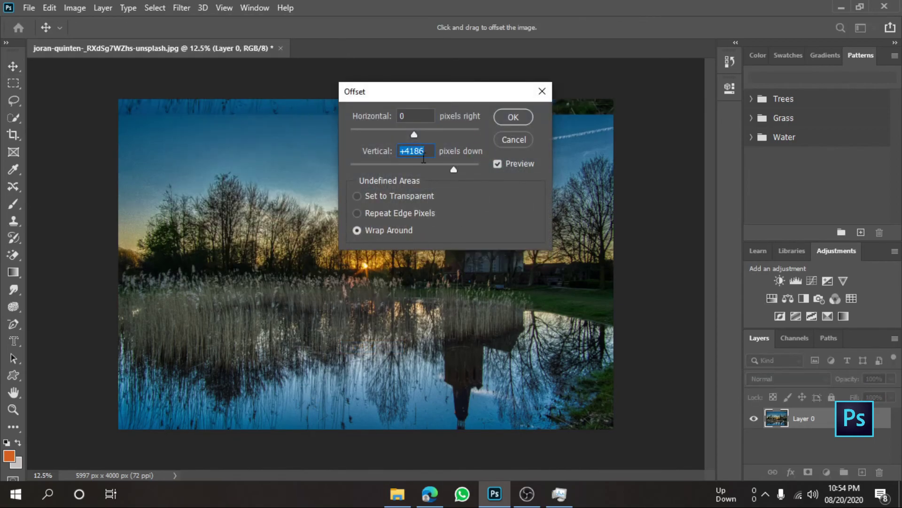
pyautogui.click(363, 165)
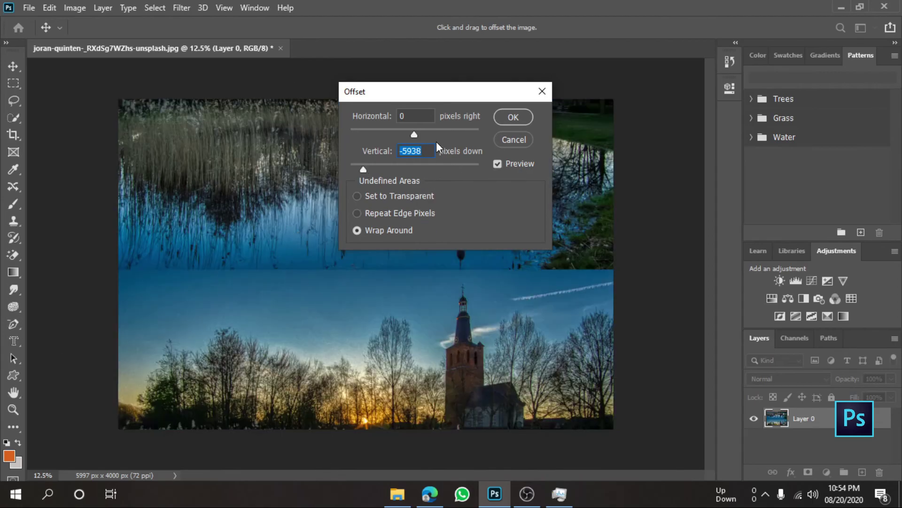
pyautogui.click(449, 134)
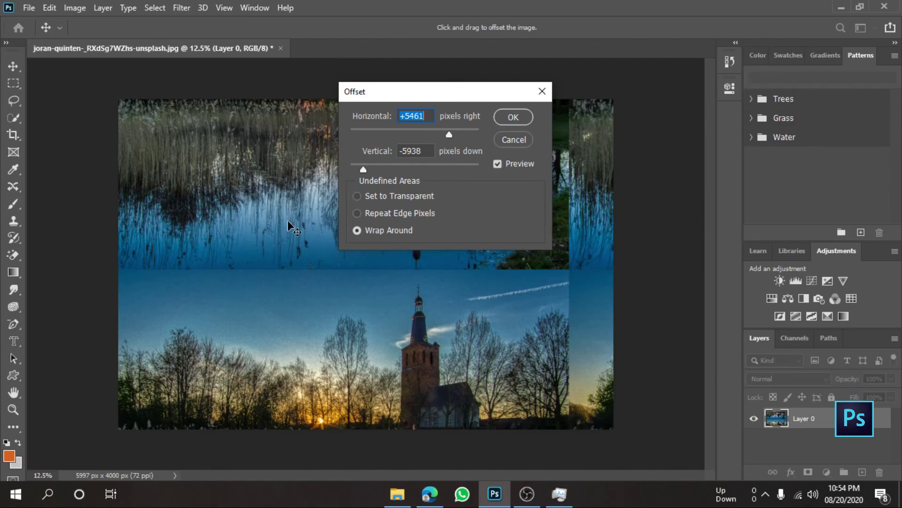
pyautogui.click(463, 134)
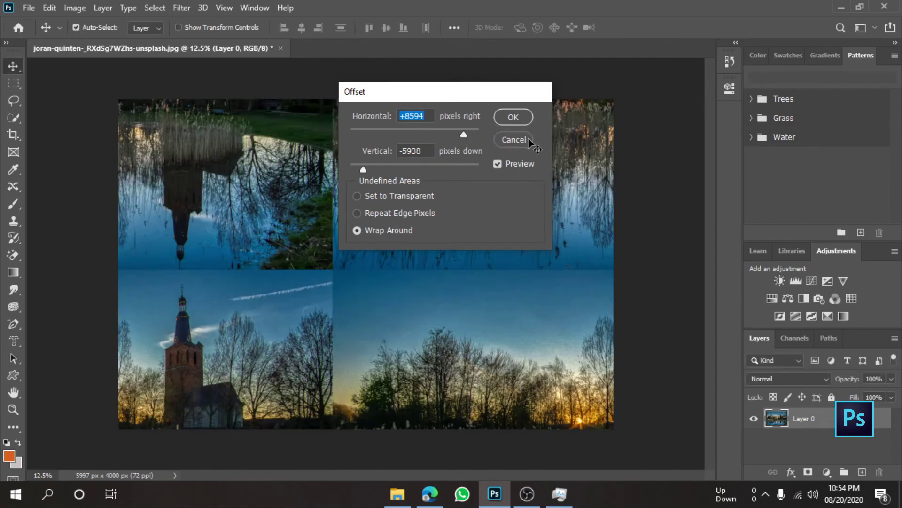
pyautogui.click(528, 140)
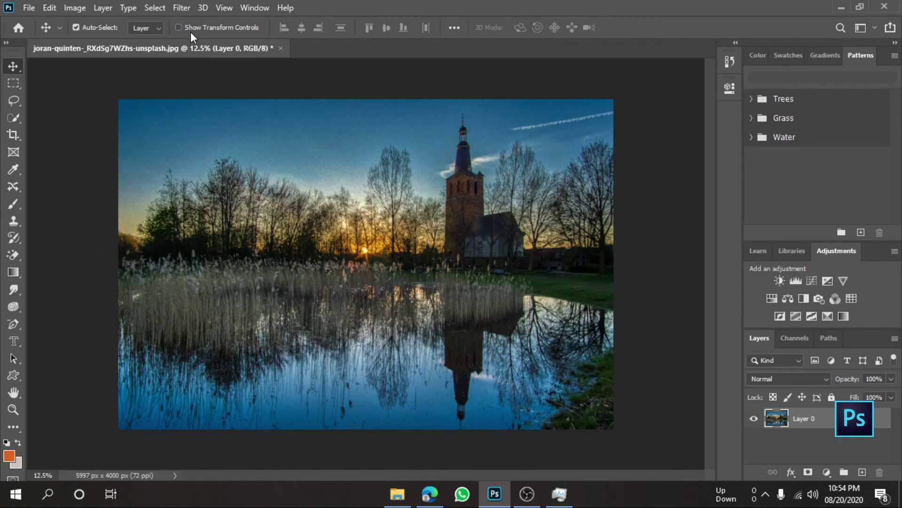
# Browse the Filter and Window menus, then save the photo via File > Save.
pyautogui.click(184, 12)
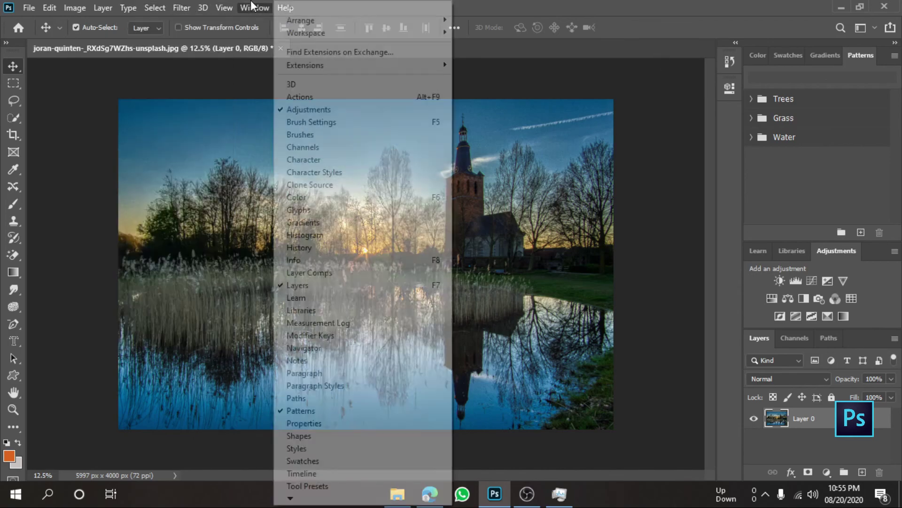
pyautogui.click(252, 6)
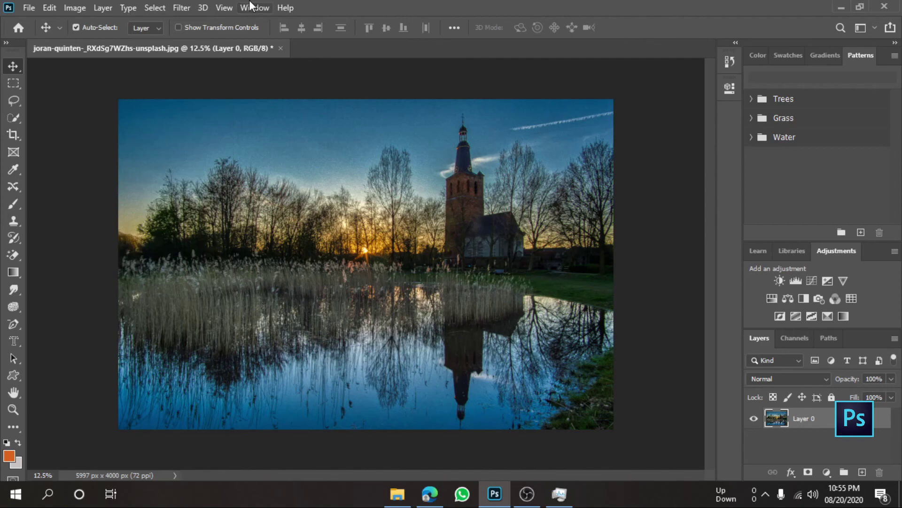
pyautogui.click(30, 9)
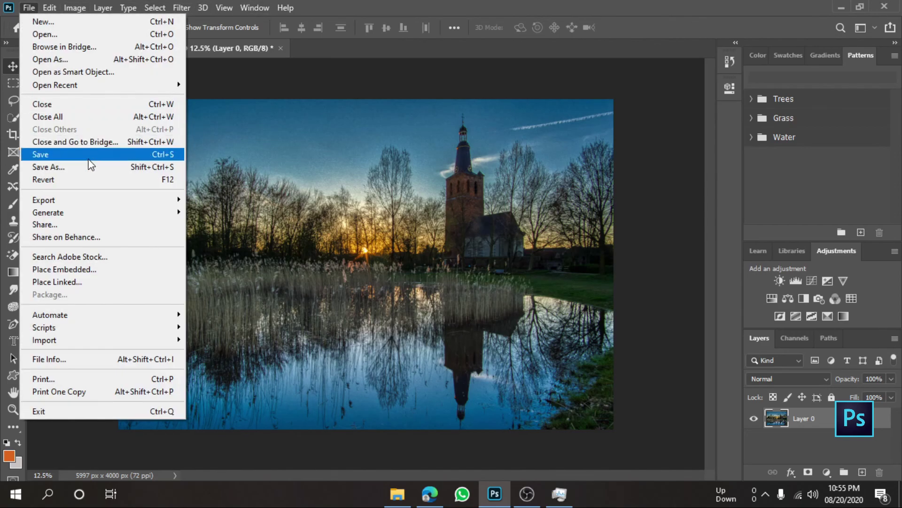
pyautogui.click(461, 1)
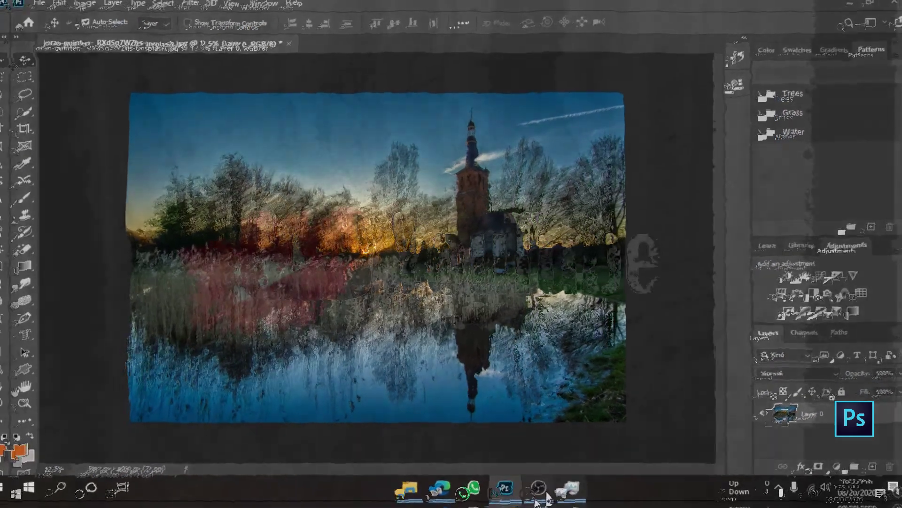